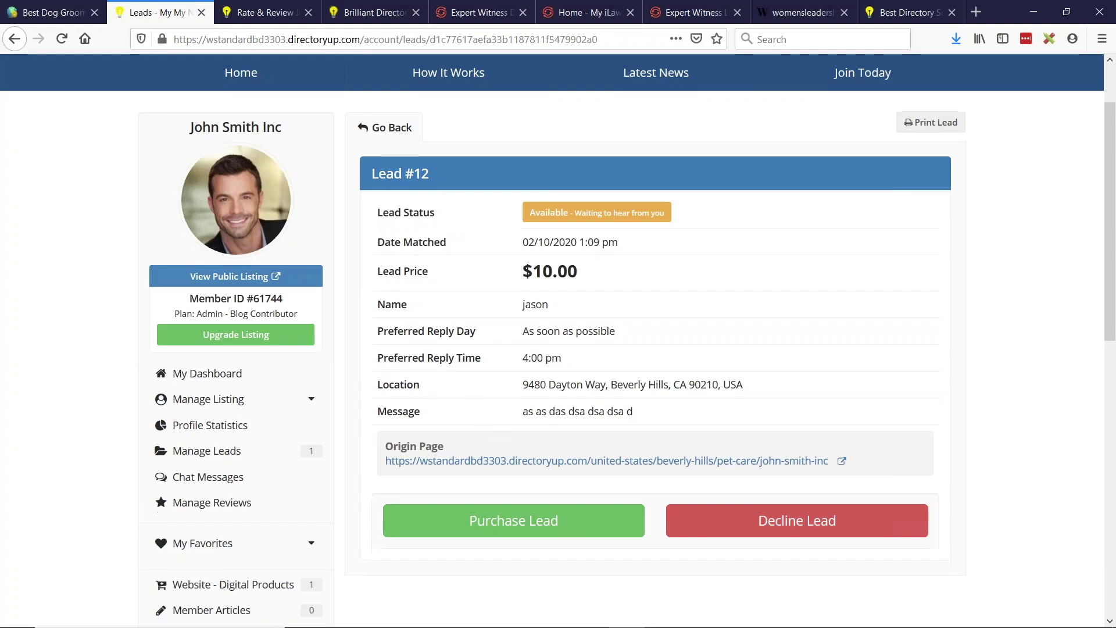
Open the origin page link shown in the lead's details.
{"action": "scroll", "coordinate": [405, 315], "scroll_direction": "down", "scroll_amount": 3}
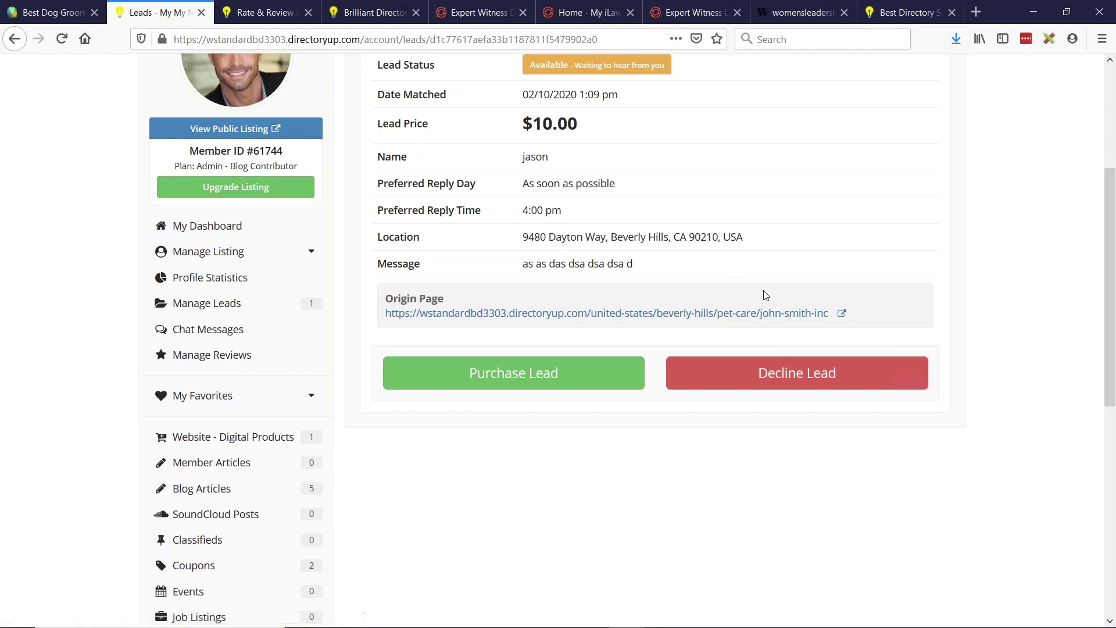
{"action": "left_click", "coordinate": [707, 314]}
{"action": "scroll", "coordinate": [708, 319], "scroll_direction": "up", "scroll_amount": 3}
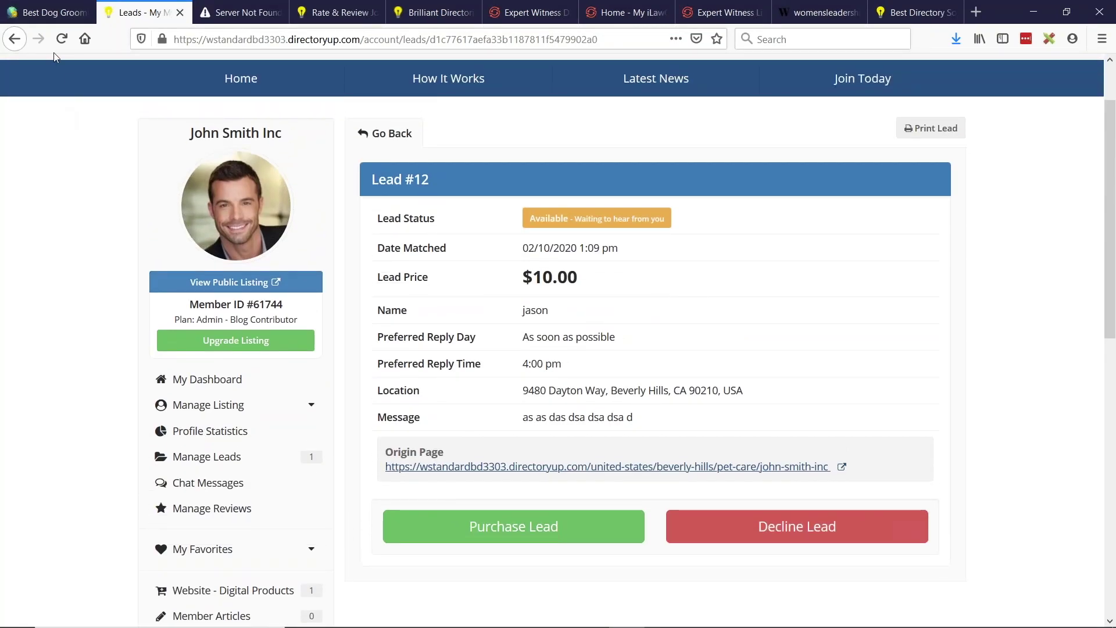
Switch to the admin Form Manager and open the default form "Website - Lead Form - Get Matched" (bootstrap_get_match) for customizing.
{"action": "left_click", "coordinate": [56, 17]}
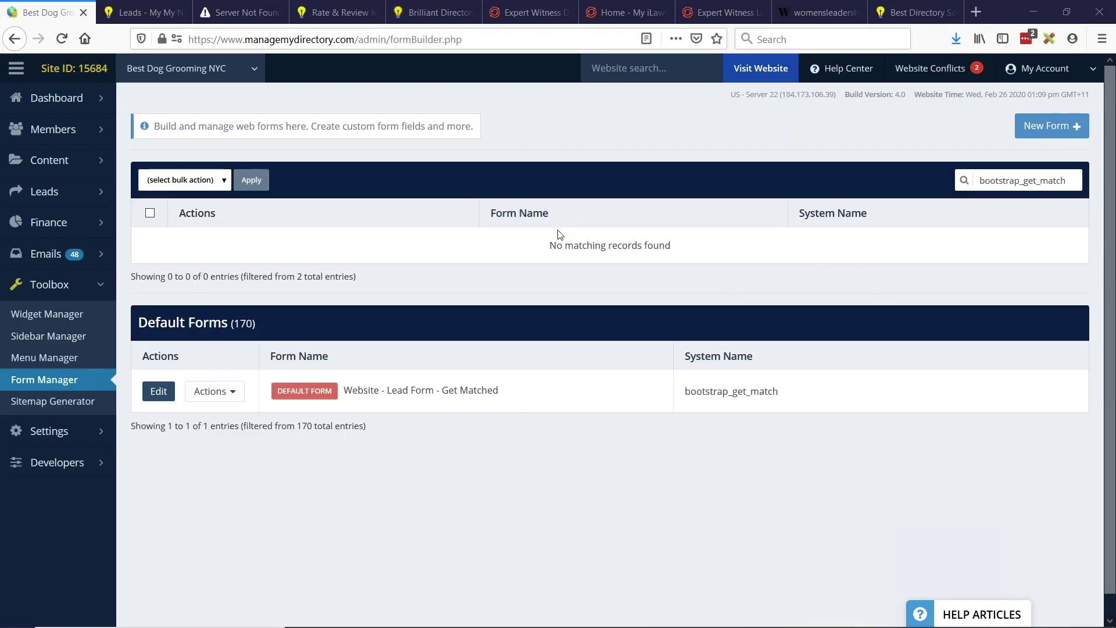
{"action": "left_click_drag", "start_coordinate": [345, 389], "coordinate": [501, 389]}
{"action": "left_click", "coordinate": [732, 376]}
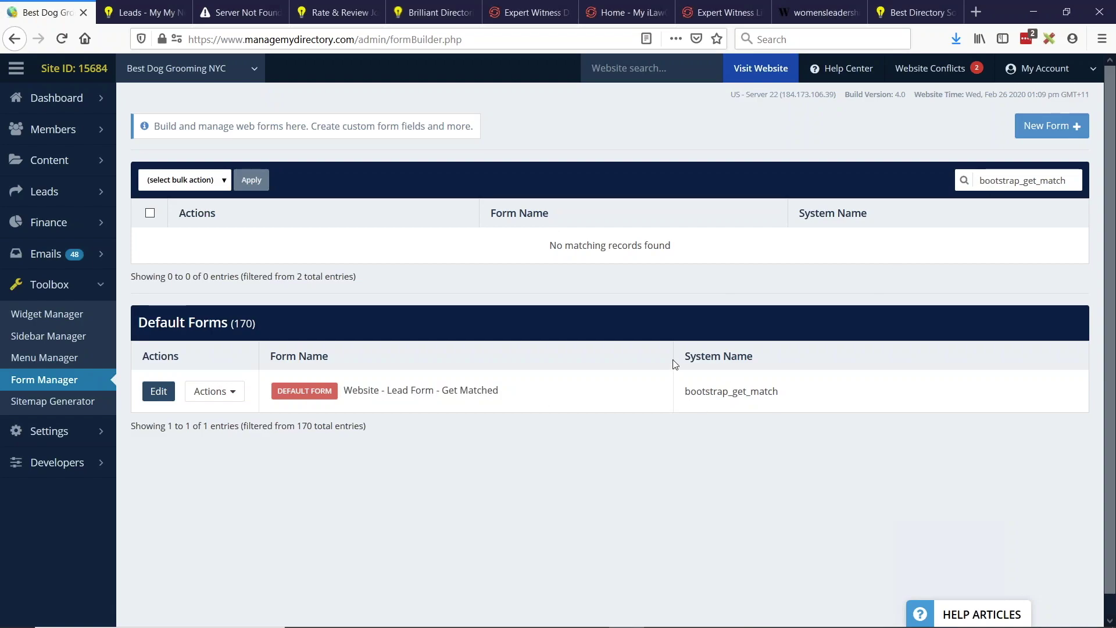
{"action": "left_click_drag", "start_coordinate": [686, 393], "coordinate": [776, 389]}
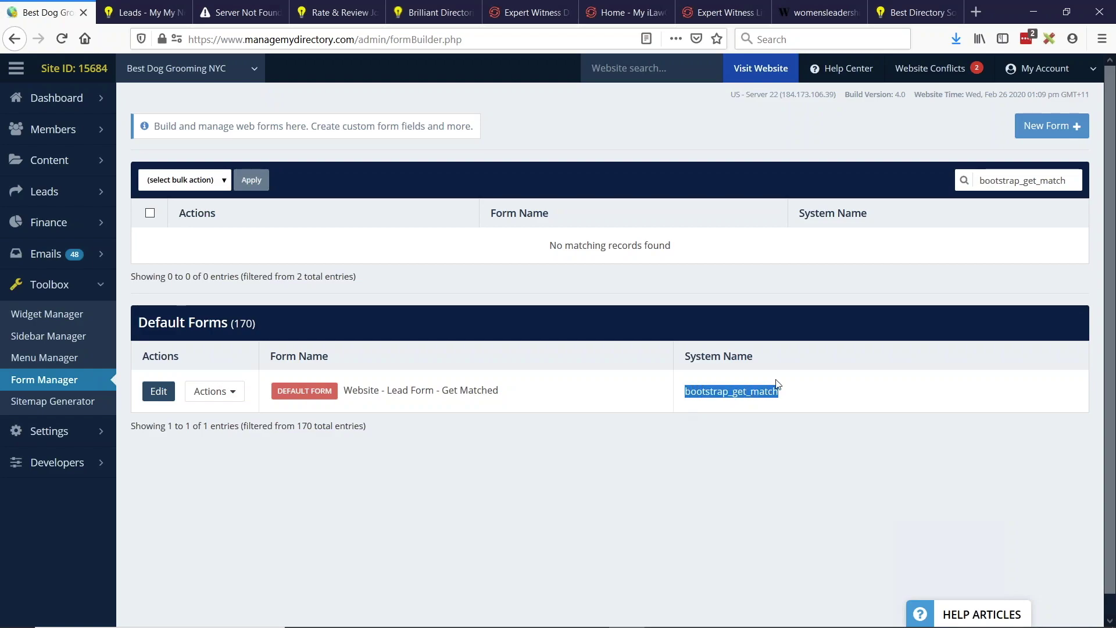
{"action": "left_click", "coordinate": [213, 391]}
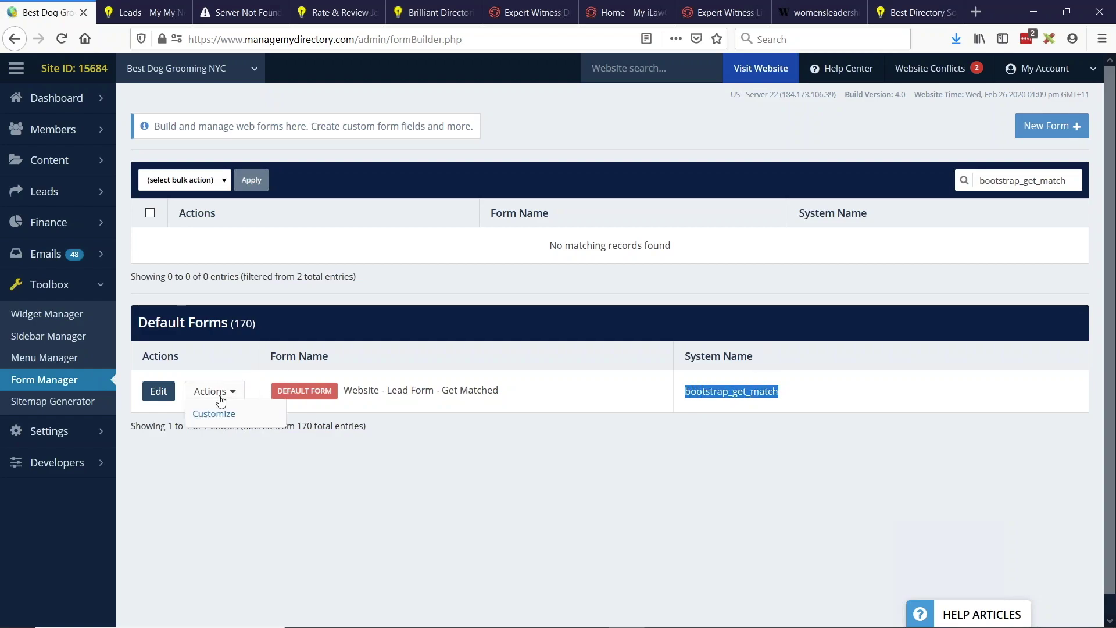
{"action": "left_click", "coordinate": [220, 416]}
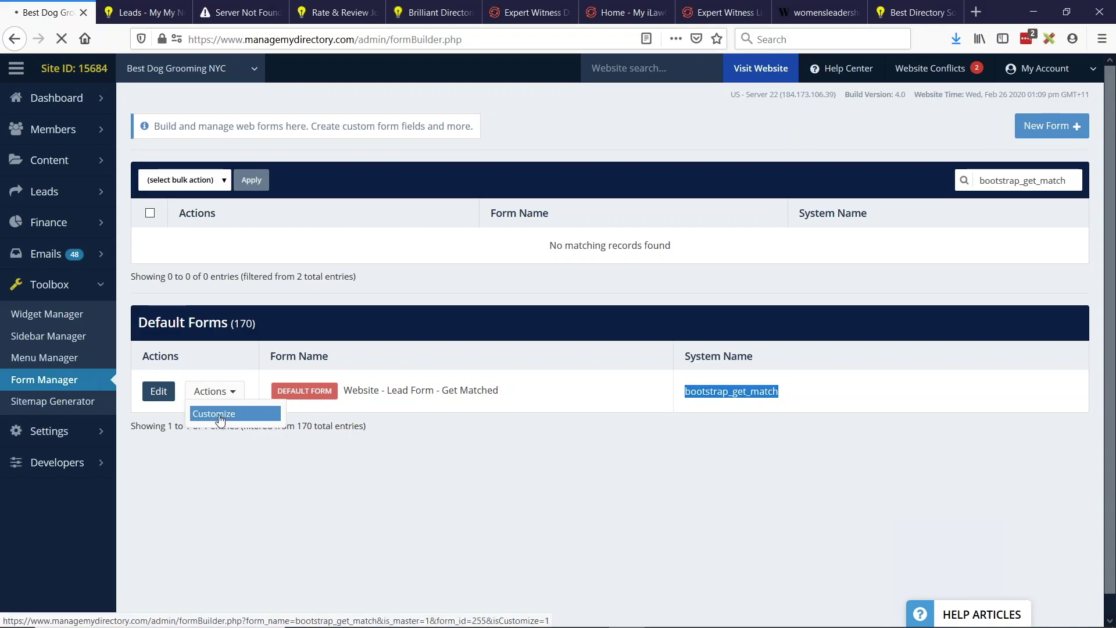
Find the Custom HTML field holding the "Bootstrap Theme - Display - Lead Origin URL" widget and examine its label code.
{"action": "scroll", "coordinate": [610, 349], "scroll_direction": "down", "scroll_amount": 8}
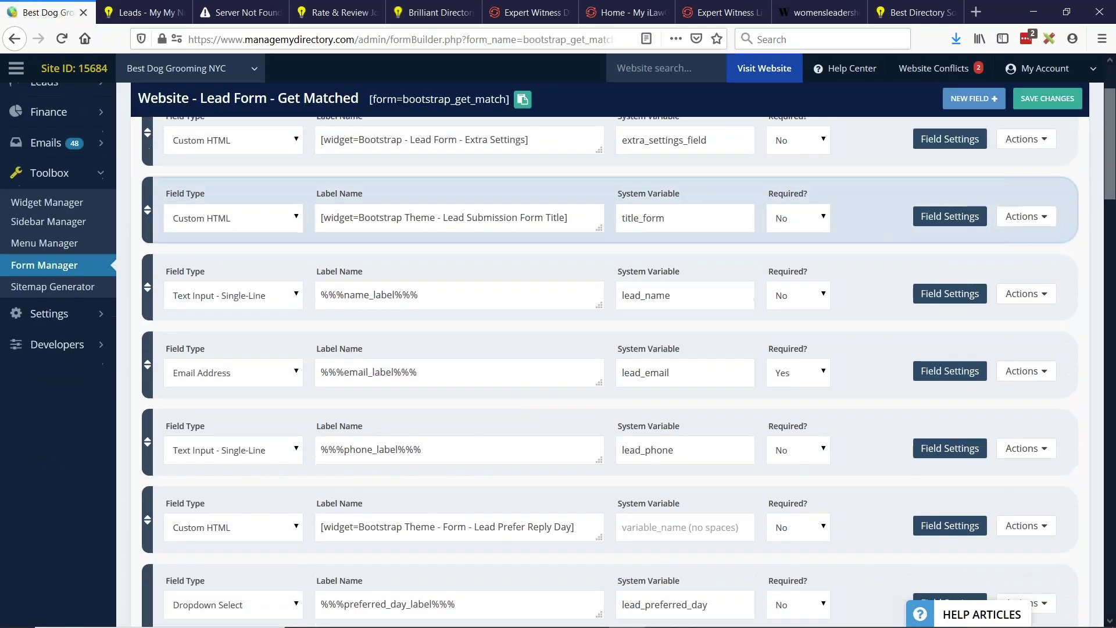
{"action": "scroll", "coordinate": [457, 295], "scroll_direction": "down", "scroll_amount": 15}
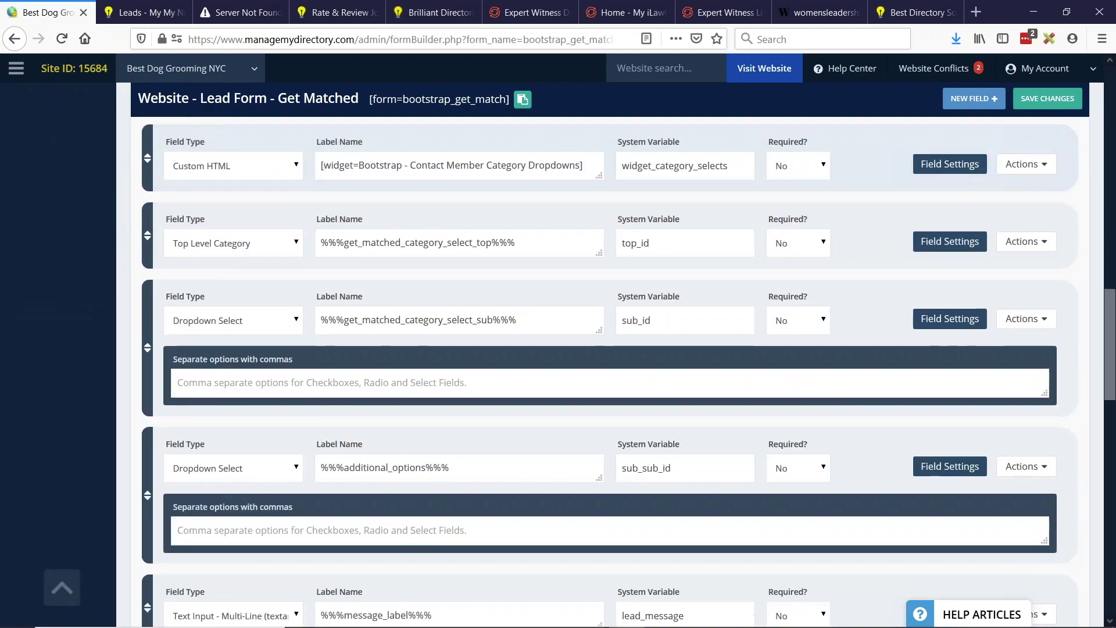
{"action": "scroll", "coordinate": [457, 295], "scroll_direction": "down", "scroll_amount": 9}
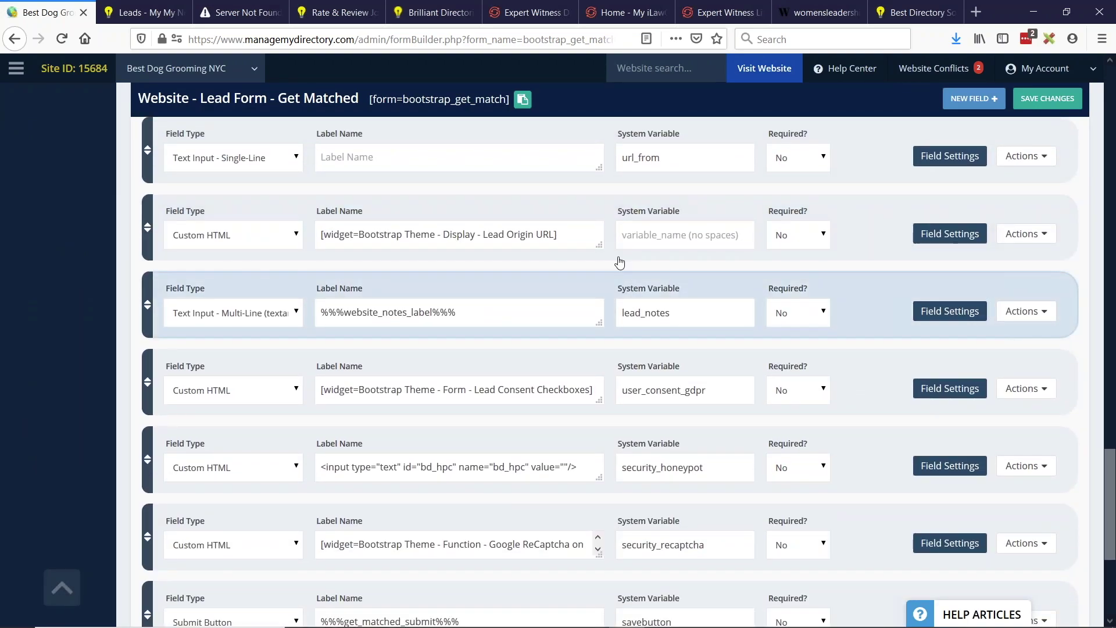
{"action": "left_click_drag", "start_coordinate": [599, 248], "coordinate": [583, 329]}
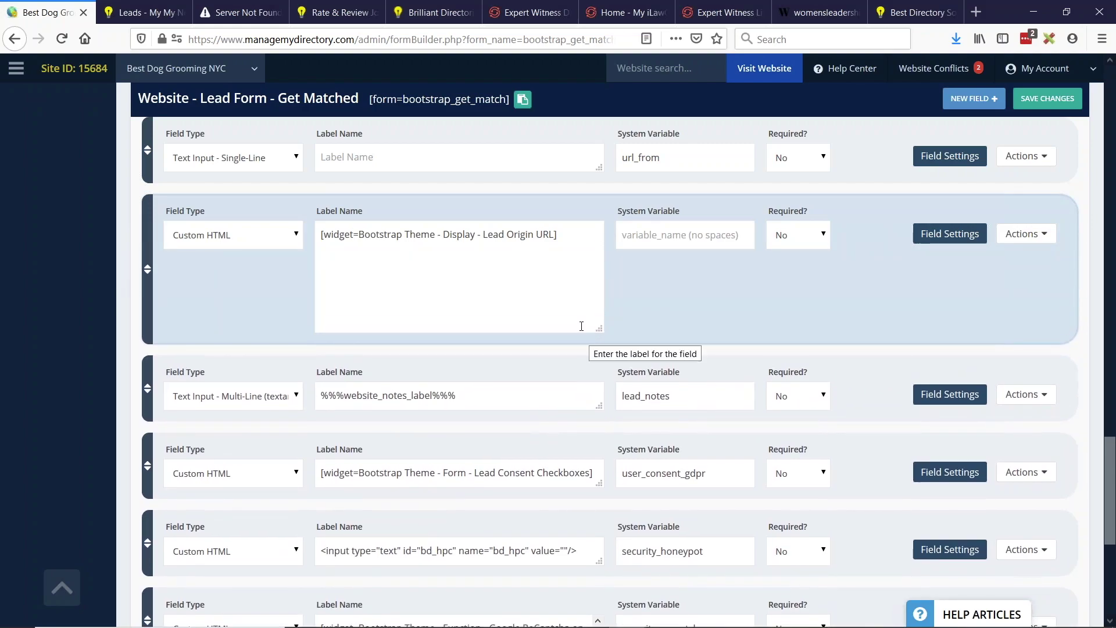
{"action": "triple_click", "coordinate": [486, 235]}
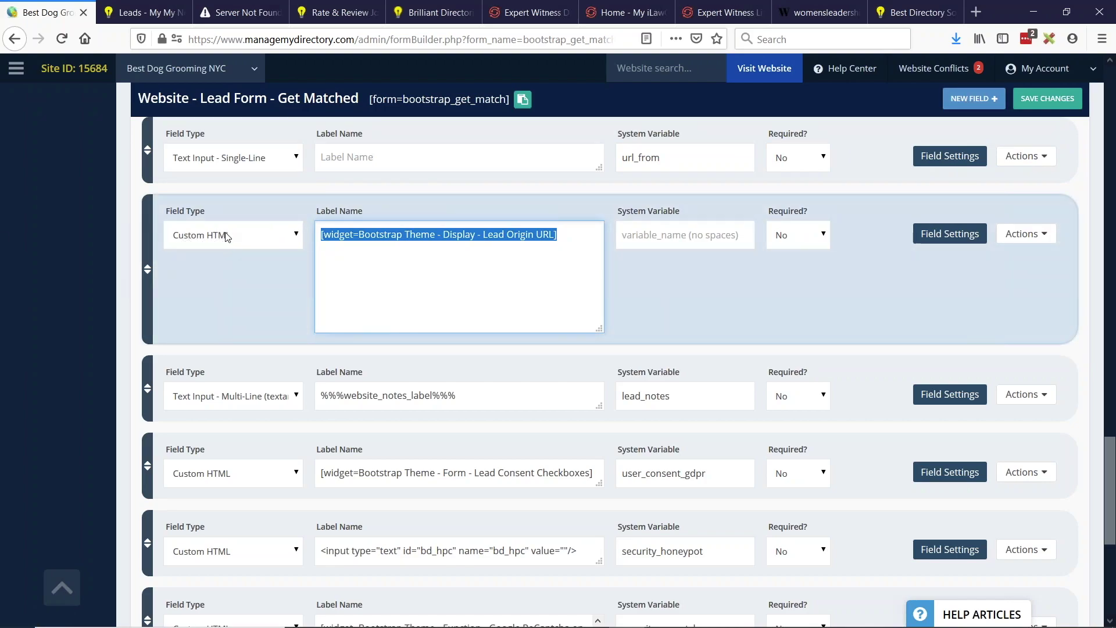
{"action": "left_click", "coordinate": [338, 238]}
{"action": "left_click_drag", "start_coordinate": [321, 234], "coordinate": [586, 228]}
{"action": "left_click", "coordinate": [305, 218]}
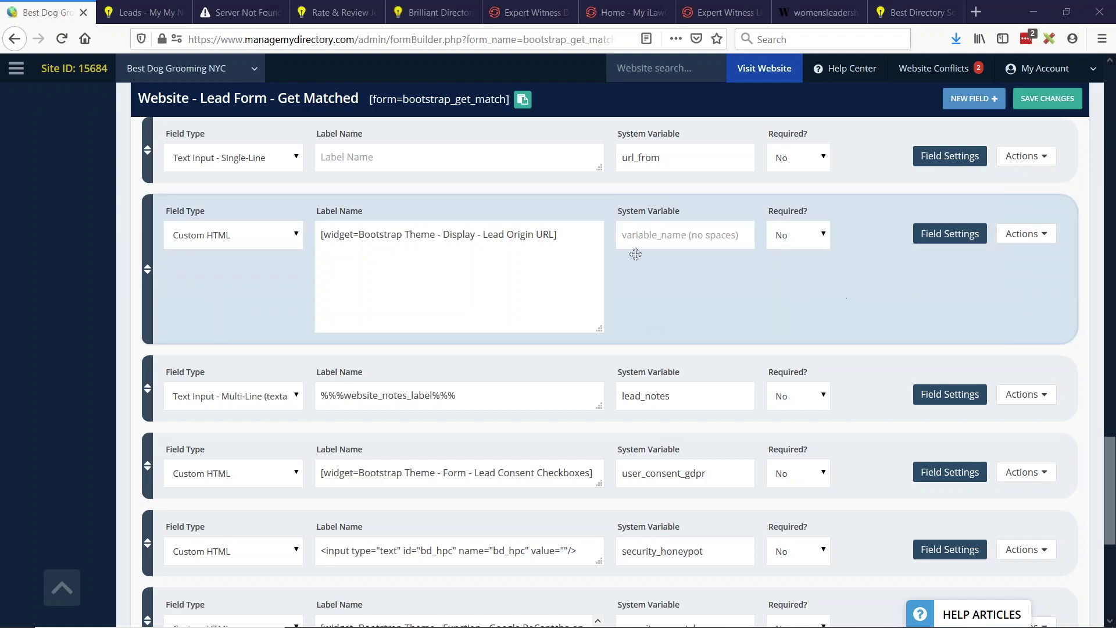
{"action": "left_click_drag", "start_coordinate": [597, 328], "coordinate": [599, 258]}
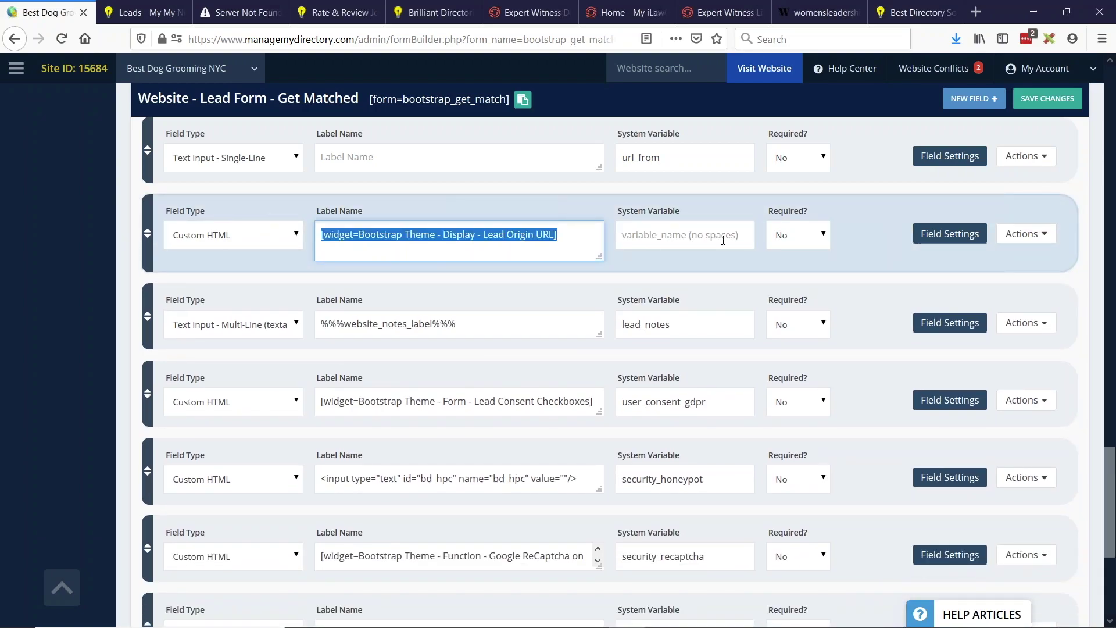
Expand the Lead Origin URL field's settings and review its display options, including Show in Table View.
{"action": "left_click", "coordinate": [957, 236]}
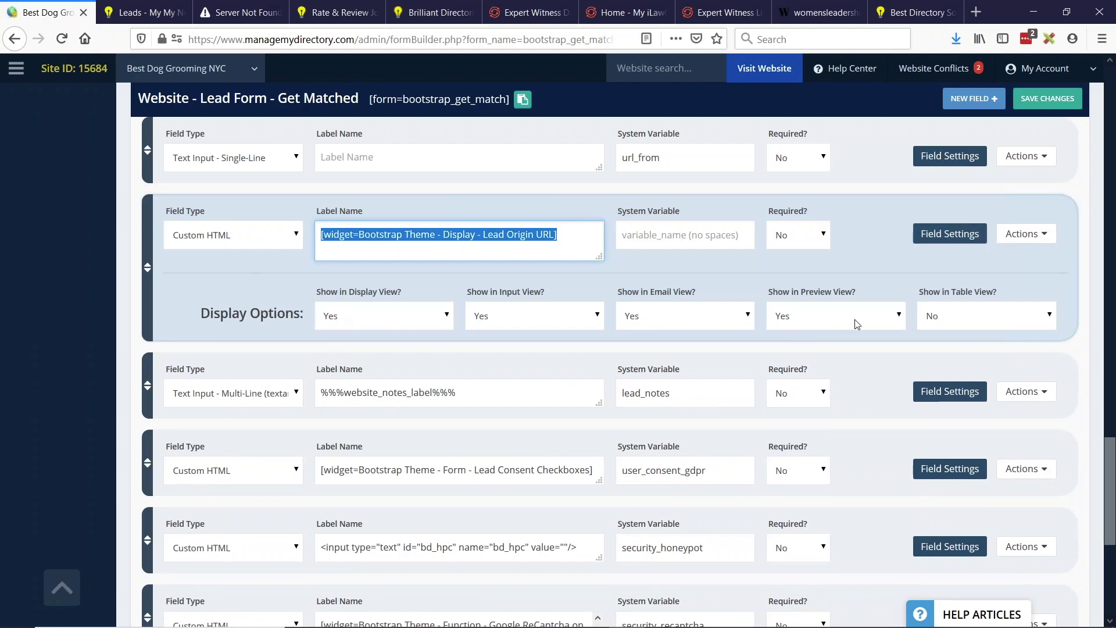
{"action": "left_click", "coordinate": [962, 331]}
{"action": "left_click", "coordinate": [937, 335]}
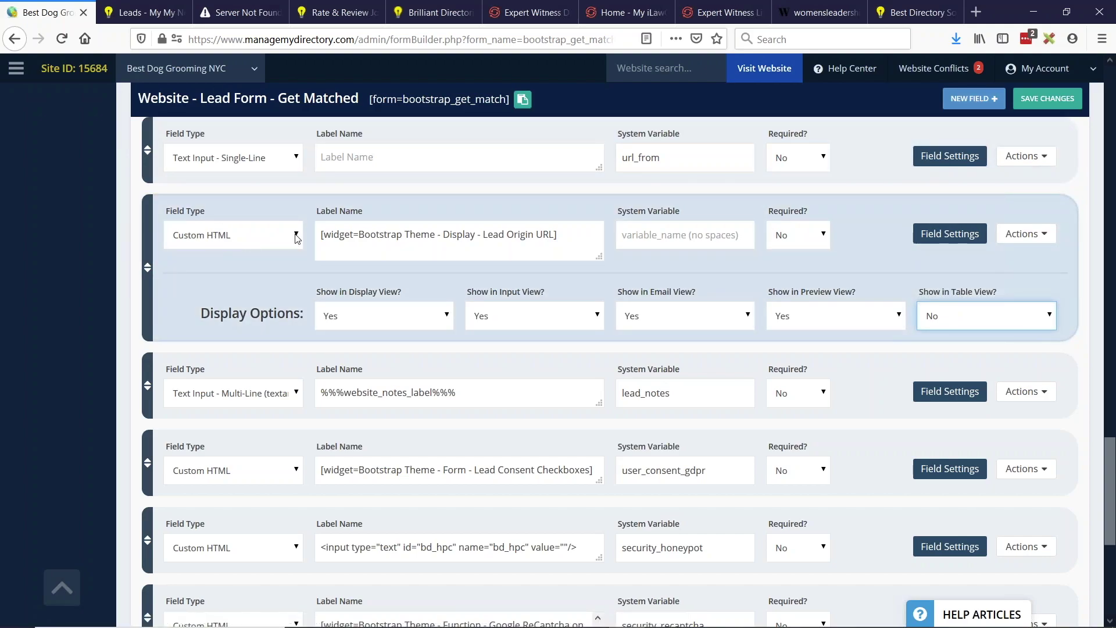
Compare the Lead Origin URL widget code in the form with the Origin Page section of the lead details.
{"action": "left_click_drag", "start_coordinate": [325, 238], "coordinate": [601, 236]}
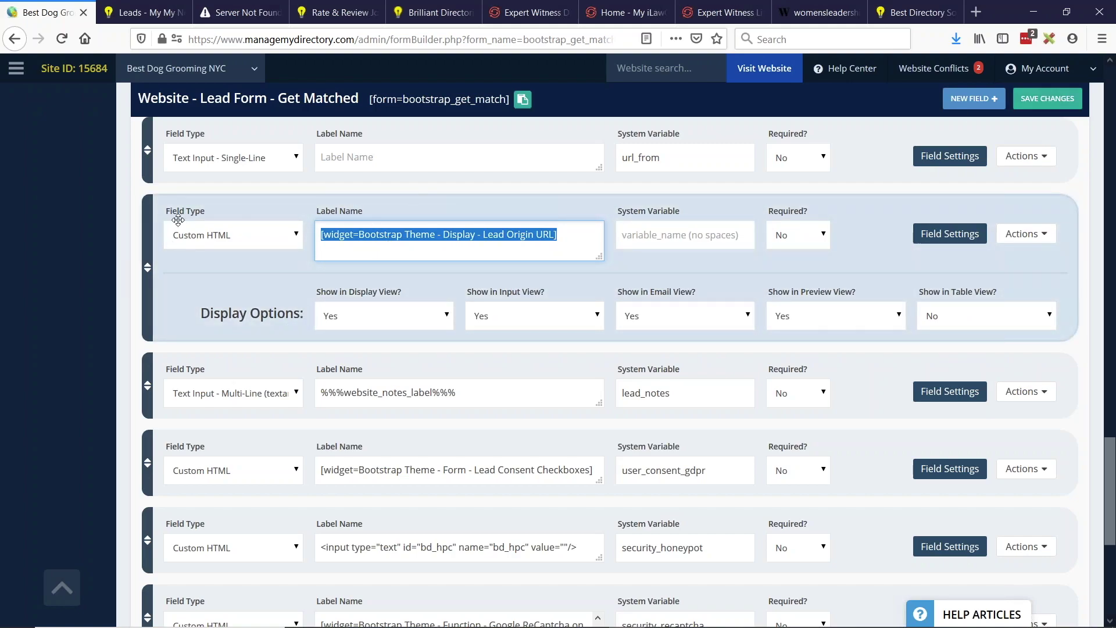
{"action": "left_click", "coordinate": [140, 12]}
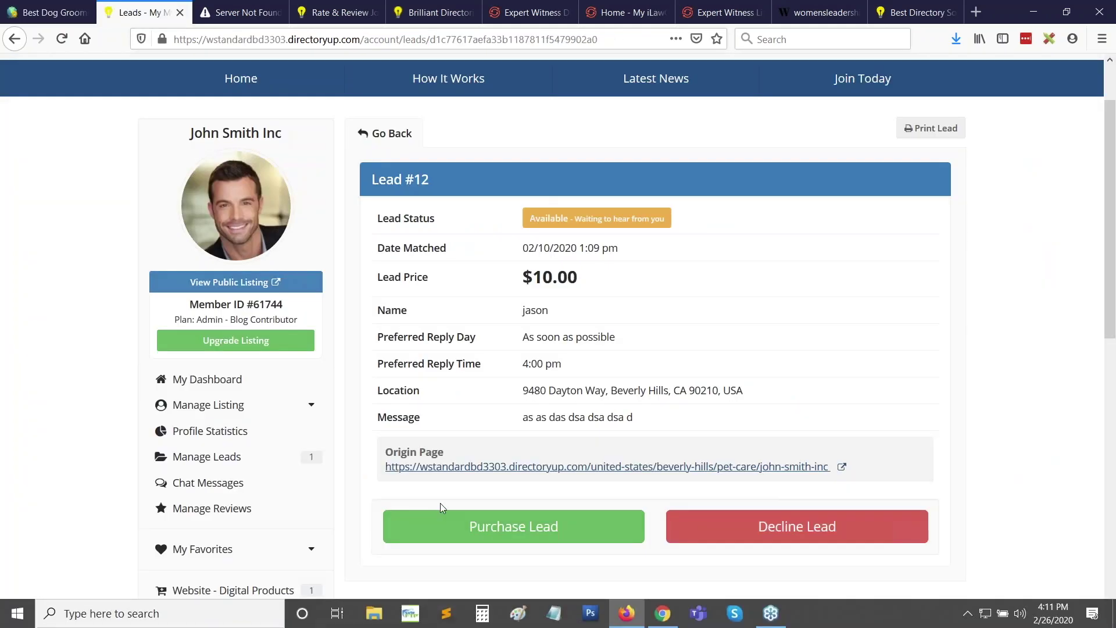
{"action": "triple_click", "coordinate": [512, 453]}
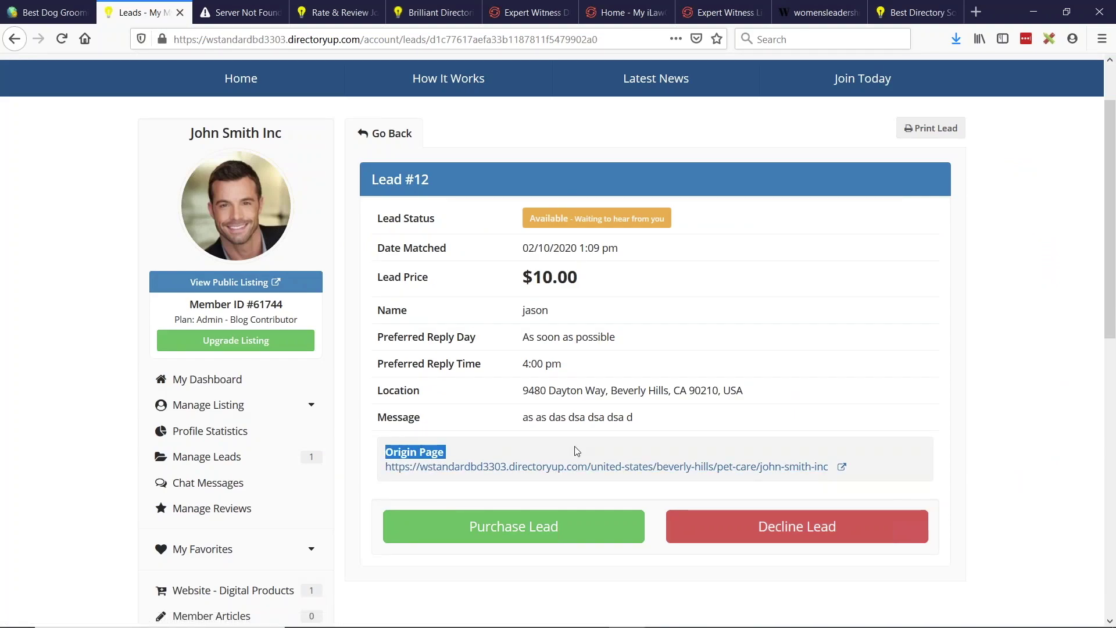
Return to the Get Matched form and examine the label code of the lead_name field.
{"action": "left_click", "coordinate": [46, 13]}
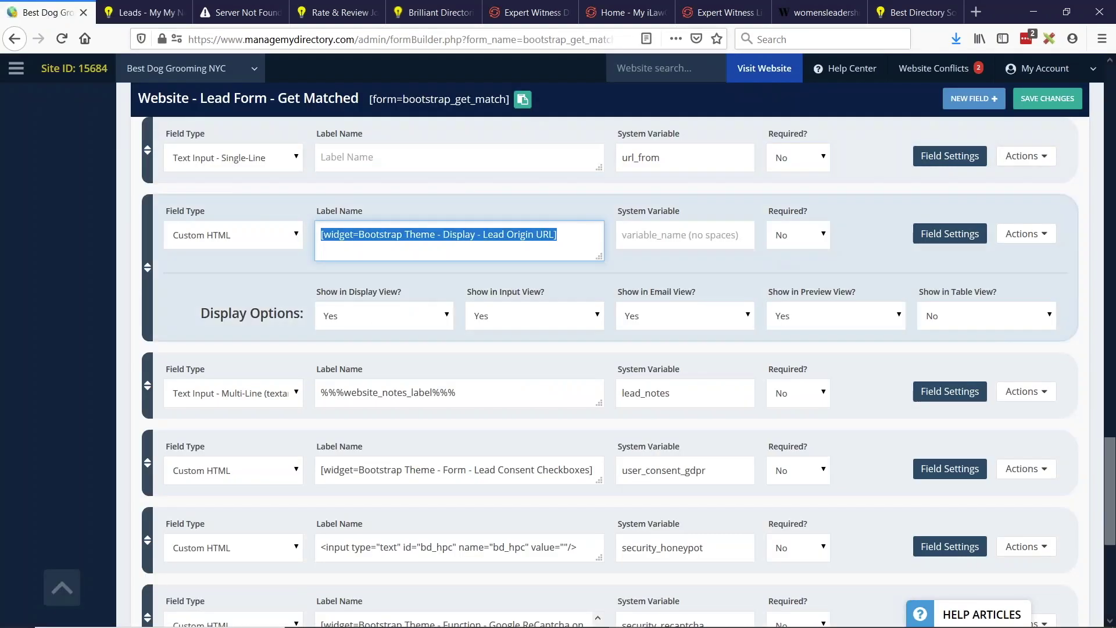
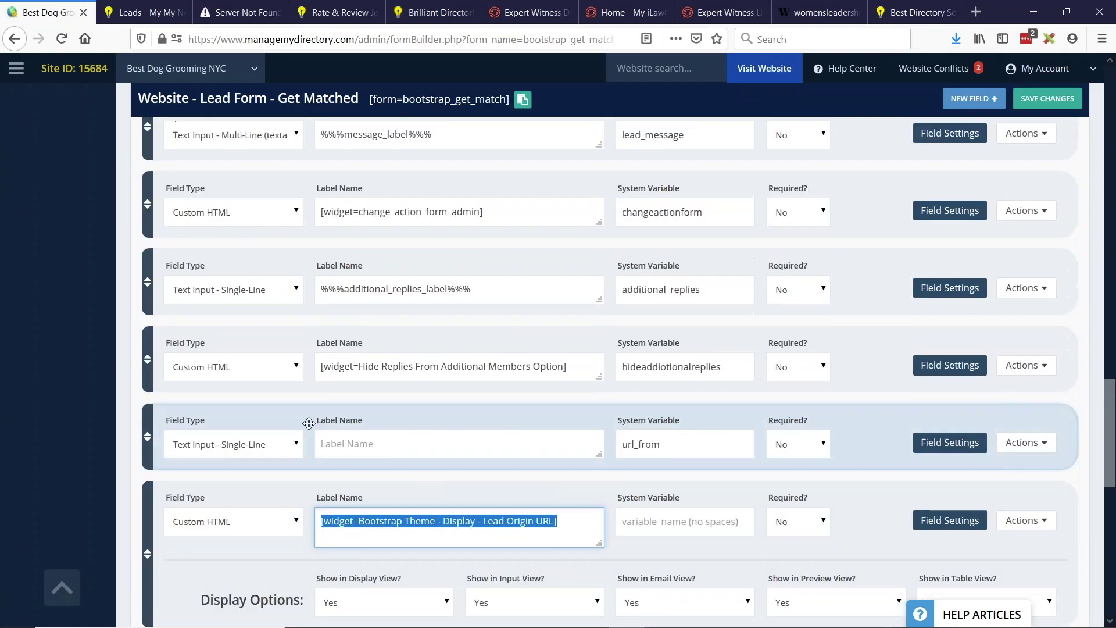
{"action": "scroll", "coordinate": [611, 372], "scroll_direction": "up", "scroll_amount": 10}
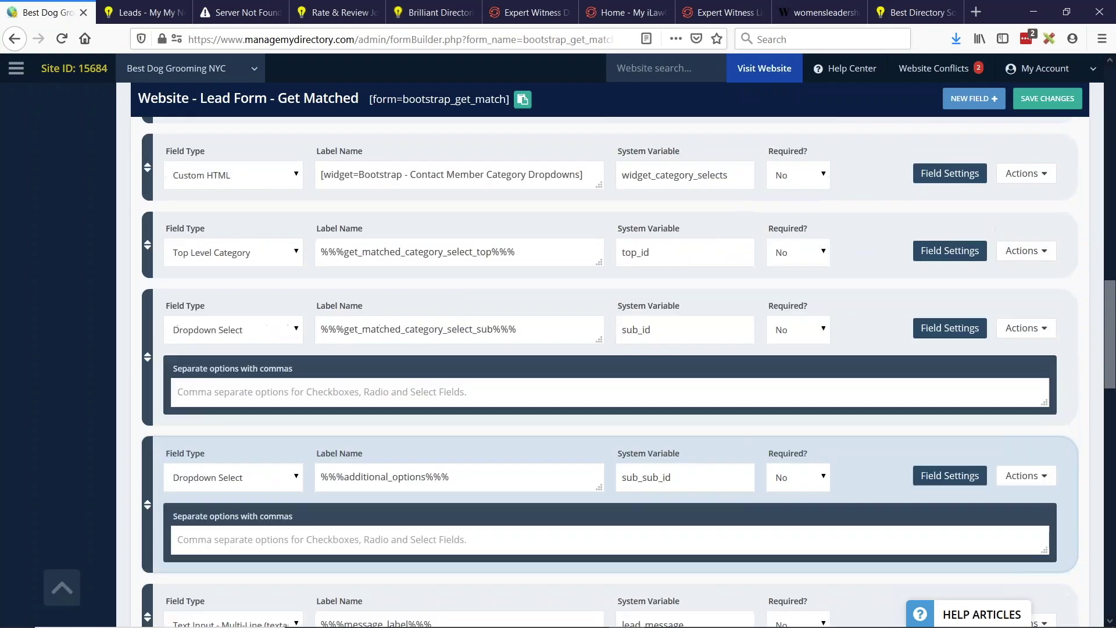
{"action": "scroll", "coordinate": [419, 386], "scroll_direction": "up", "scroll_amount": 9}
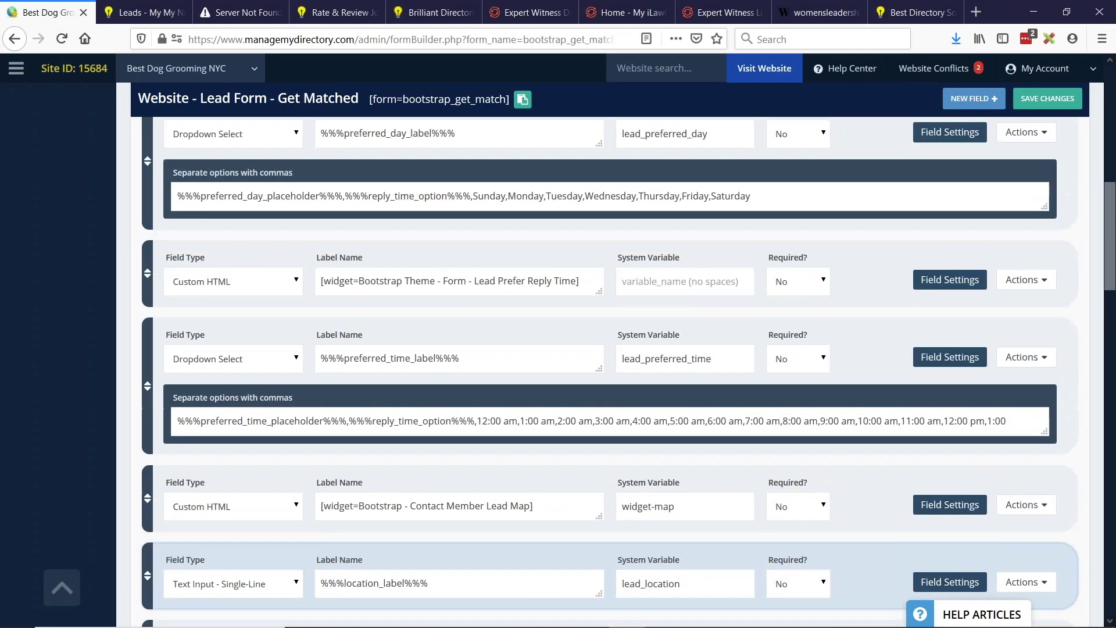
{"action": "scroll", "coordinate": [418, 386], "scroll_direction": "up", "scroll_amount": 2}
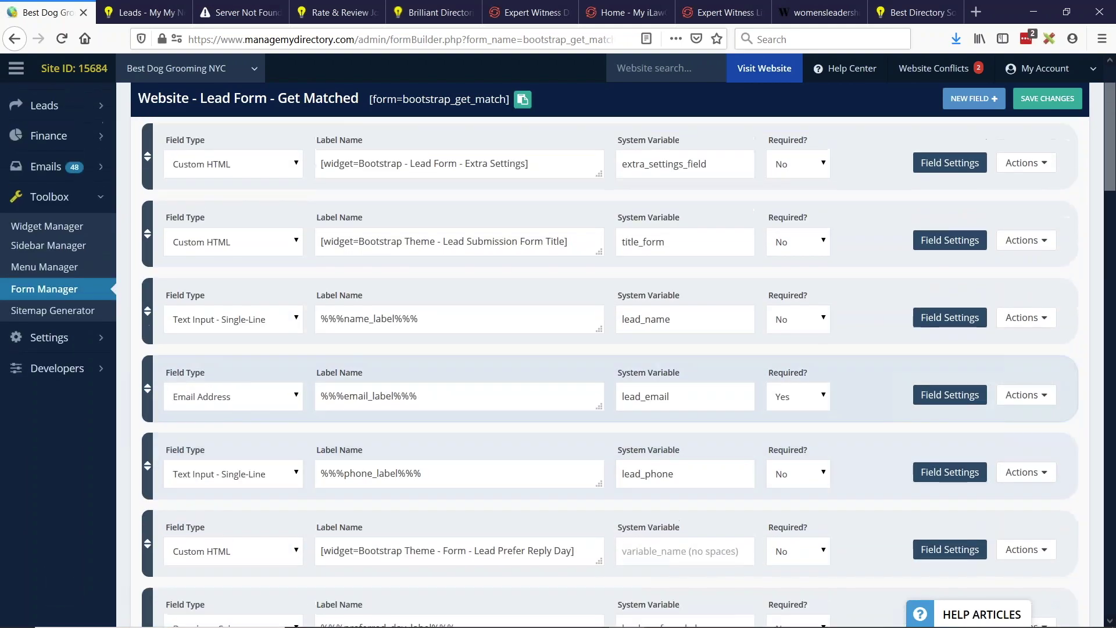
{"action": "left_click_drag", "start_coordinate": [324, 327], "coordinate": [453, 322]}
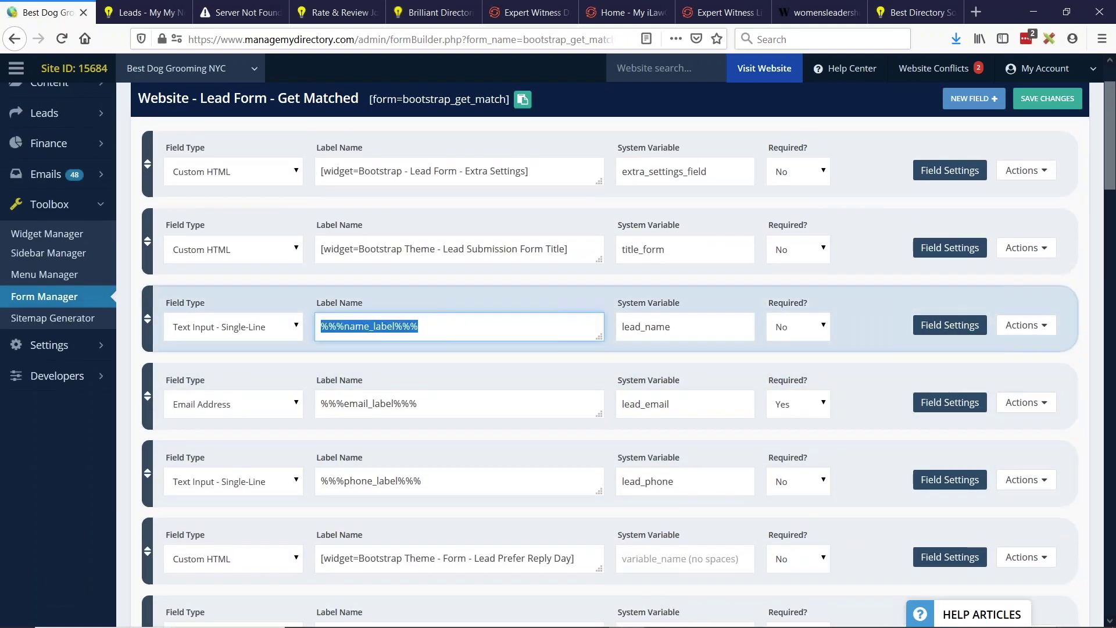
Return to the lead details page and examine the Name and Lead Price rows.
{"action": "left_click", "coordinate": [140, 12]}
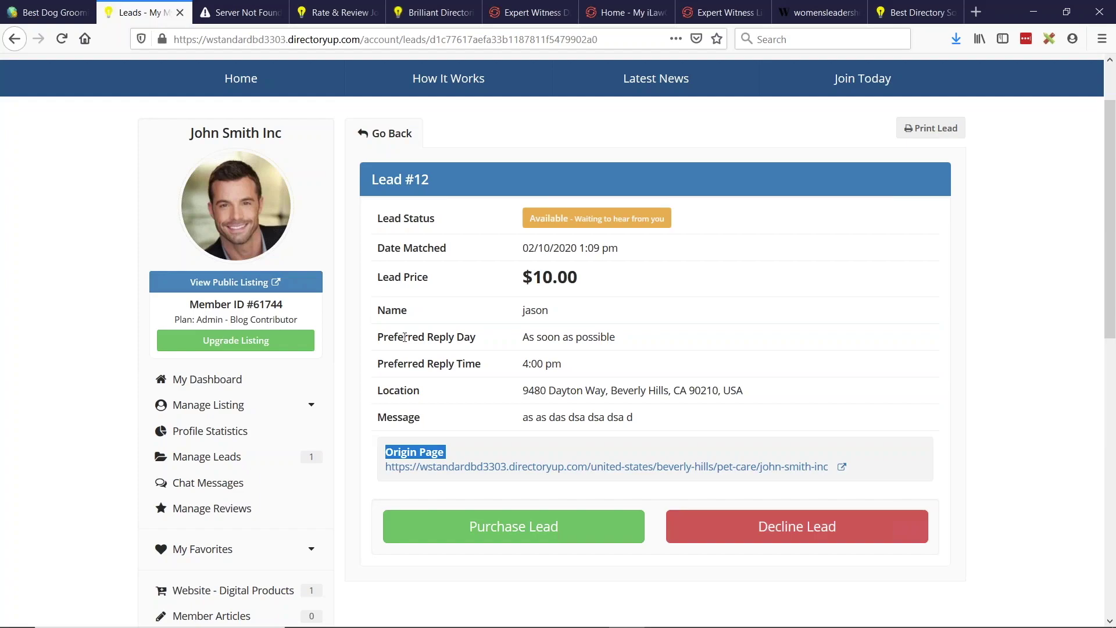
{"action": "left_click_drag", "start_coordinate": [384, 307], "coordinate": [628, 311]}
{"action": "left_click", "coordinate": [445, 288]}
{"action": "left_click_drag", "start_coordinate": [384, 275], "coordinate": [579, 280]}
{"action": "left_click", "coordinate": [583, 297]}
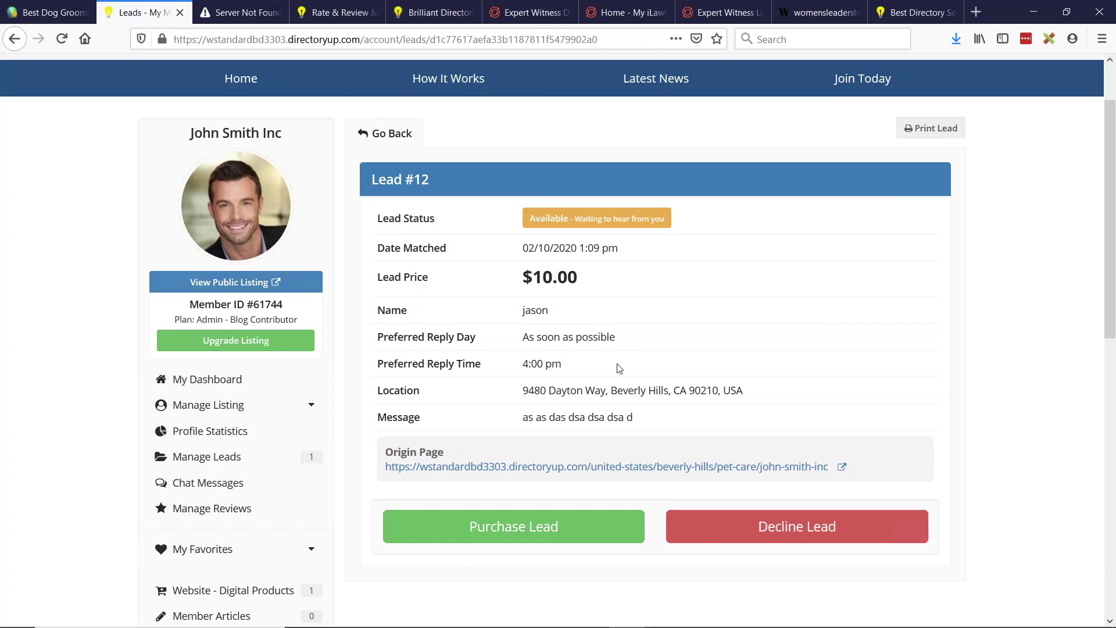
{"action": "key", "text": "alt+Tab"}
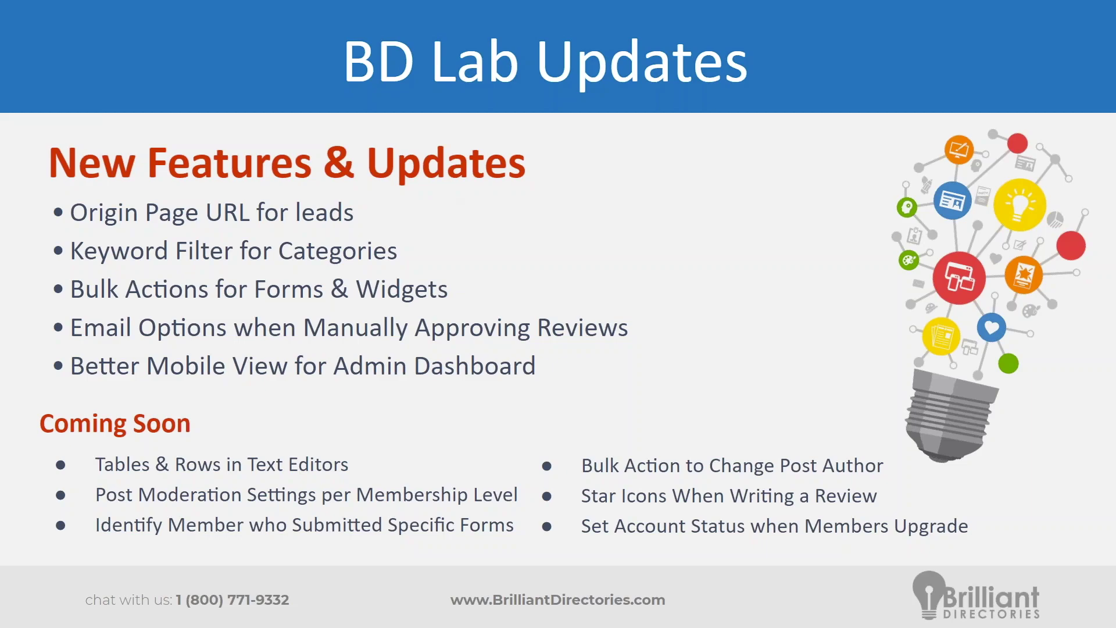
{"action": "key", "text": "alt+Tab"}
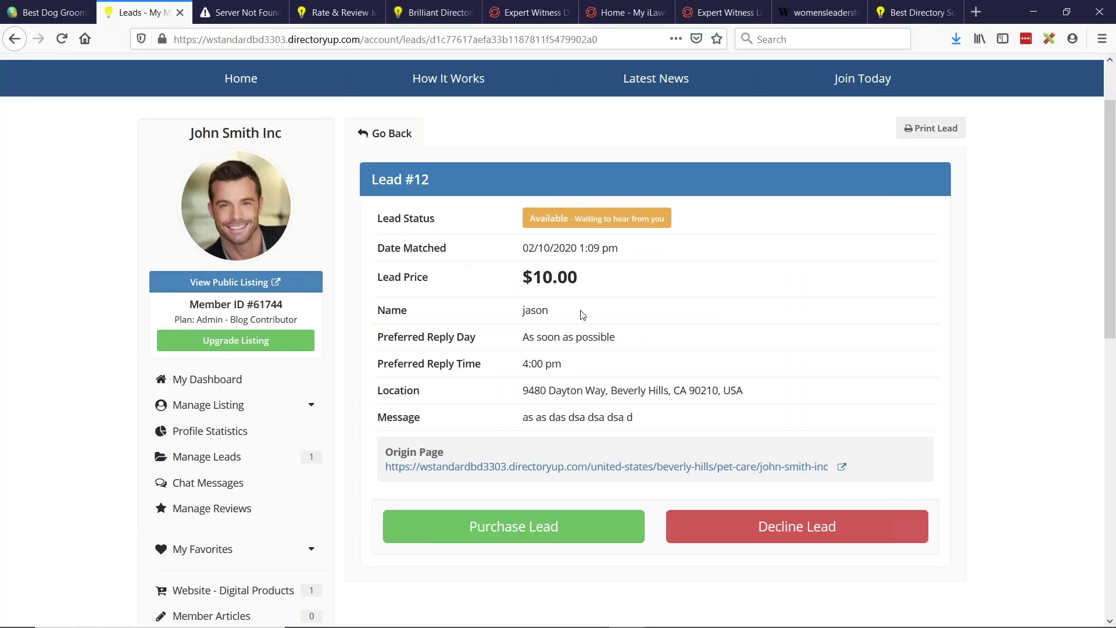
Switch to the iLawConnect site and open its Browse Categories page.
{"action": "key", "text": "ctrl+Tab"}
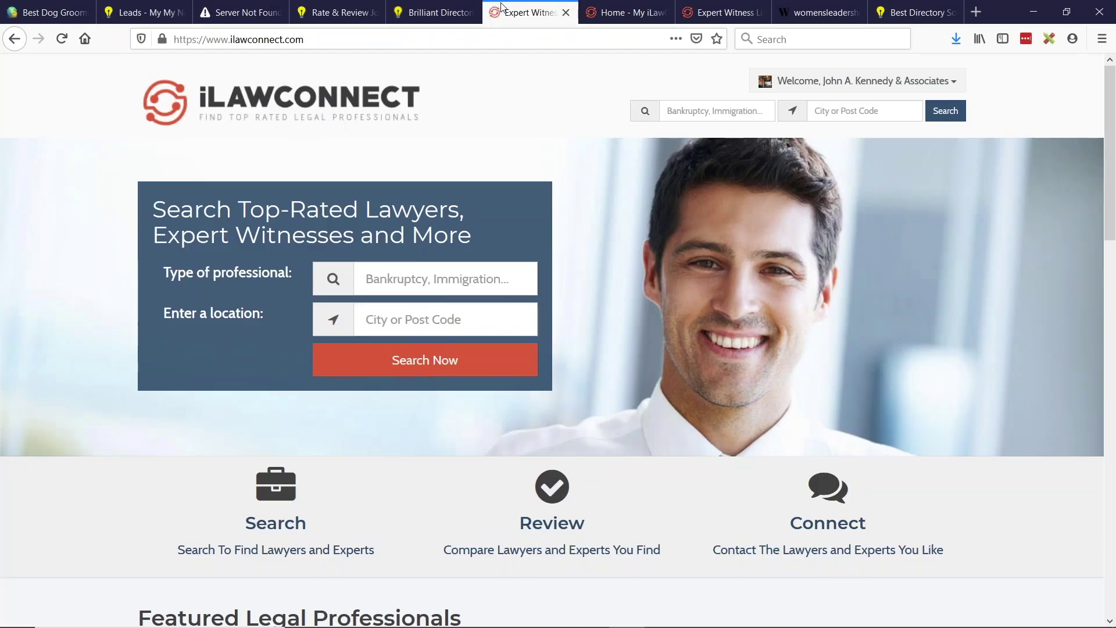
{"action": "scroll", "coordinate": [620, 287], "scroll_direction": "down", "scroll_amount": 1}
{"action": "scroll", "coordinate": [620, 285], "scroll_direction": "down", "scroll_amount": 20}
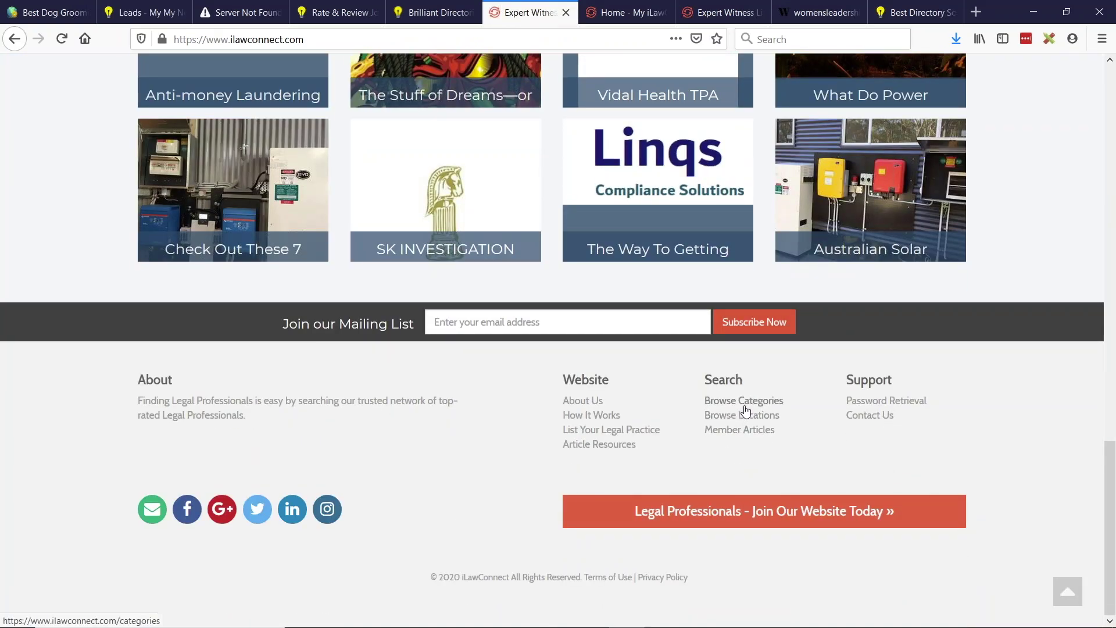
{"action": "left_click", "coordinate": [752, 405]}
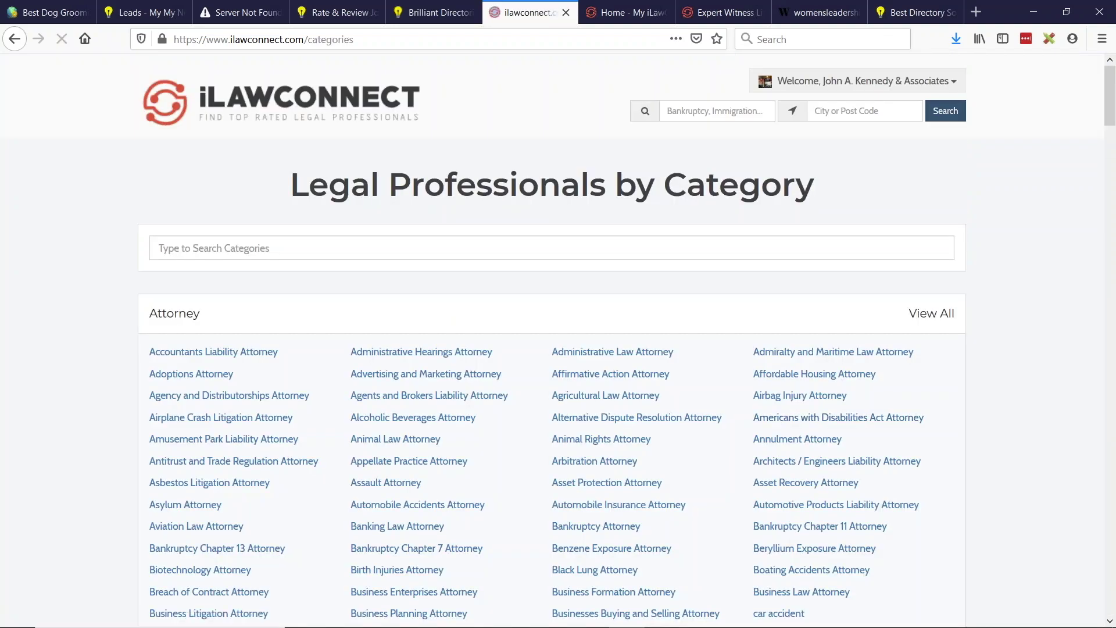
Look through the Legal Professionals by Category list, from Attorney down to the Expert Witness categories.
{"action": "mouse_move", "coordinate": [638, 610]}
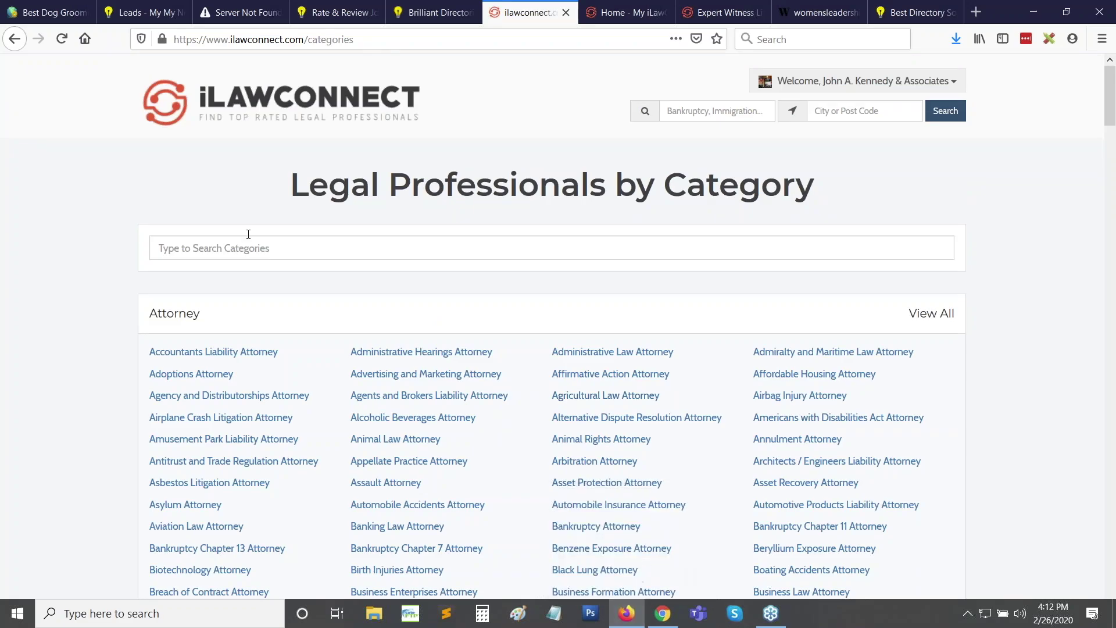
{"action": "scroll", "coordinate": [112, 256], "scroll_direction": "down", "scroll_amount": 10}
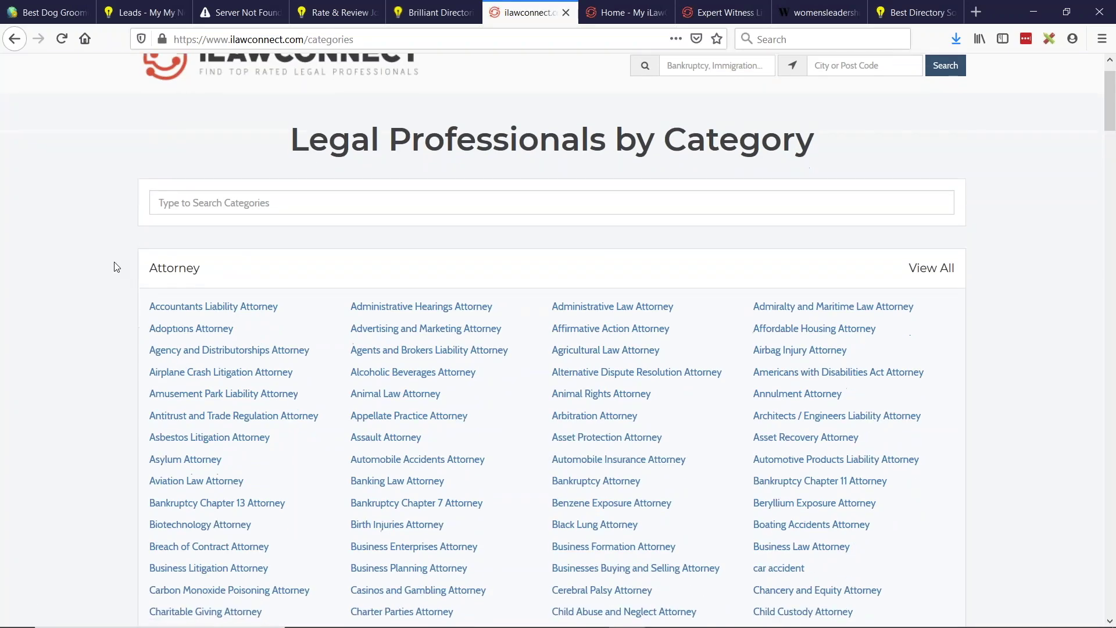
{"action": "scroll", "coordinate": [114, 254], "scroll_direction": "down", "scroll_amount": 20}
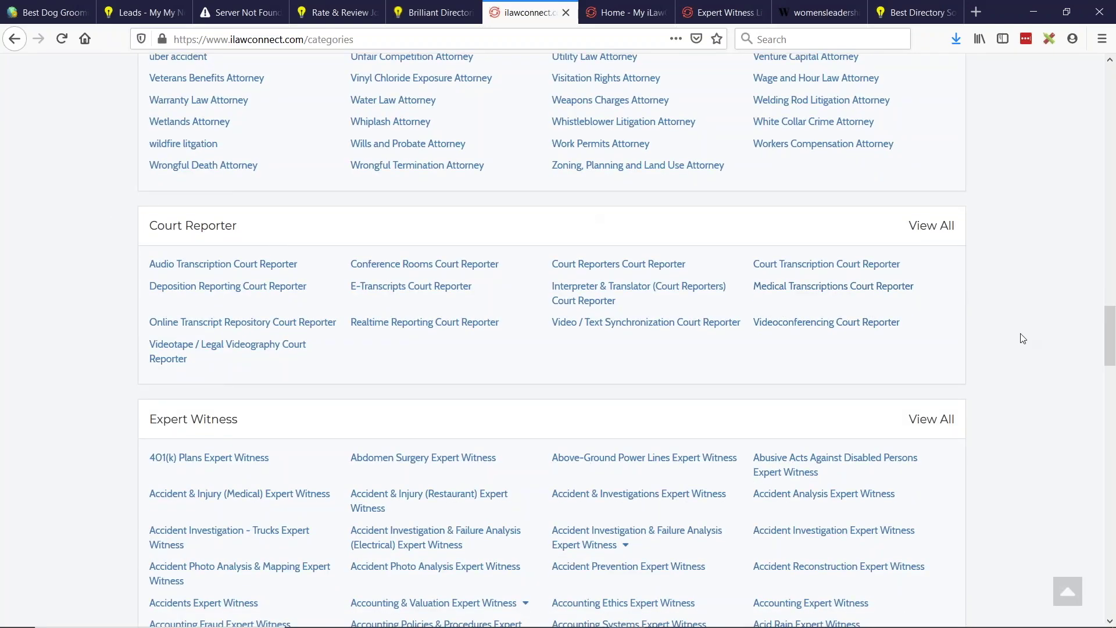
Look through the remaining Expert Witness and Investigator categories and filter the category list by the keyword "accountants".
{"action": "scroll", "coordinate": [1023, 338], "scroll_direction": "down", "scroll_amount": 19}
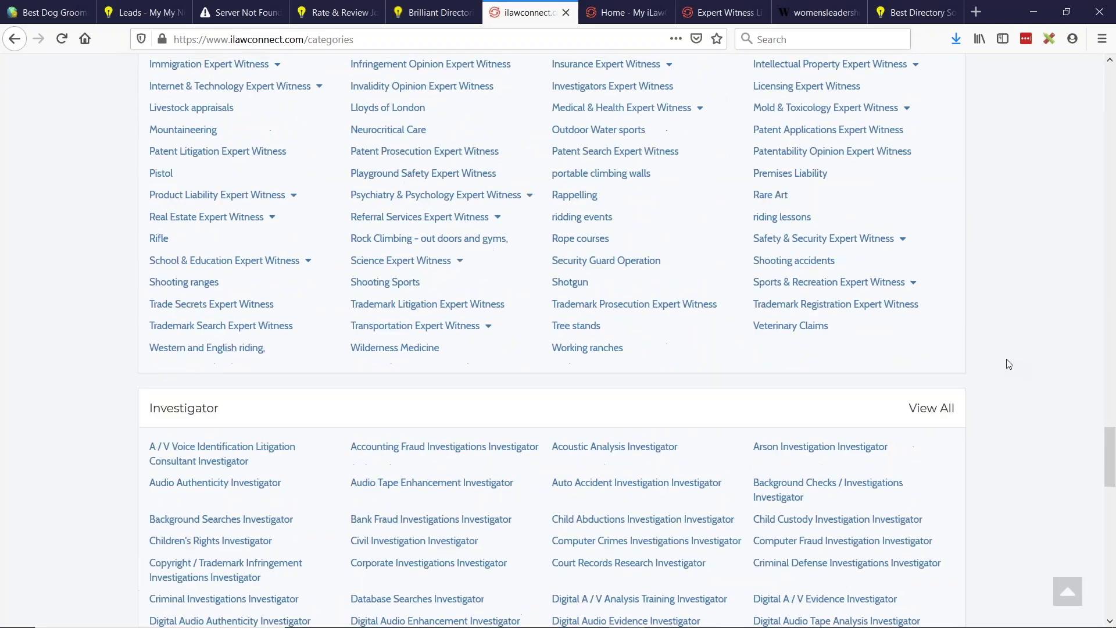
{"action": "scroll", "coordinate": [1007, 364], "scroll_direction": "down", "scroll_amount": 5}
{"action": "scroll", "coordinate": [1004, 355], "scroll_direction": "up", "scroll_amount": 20}
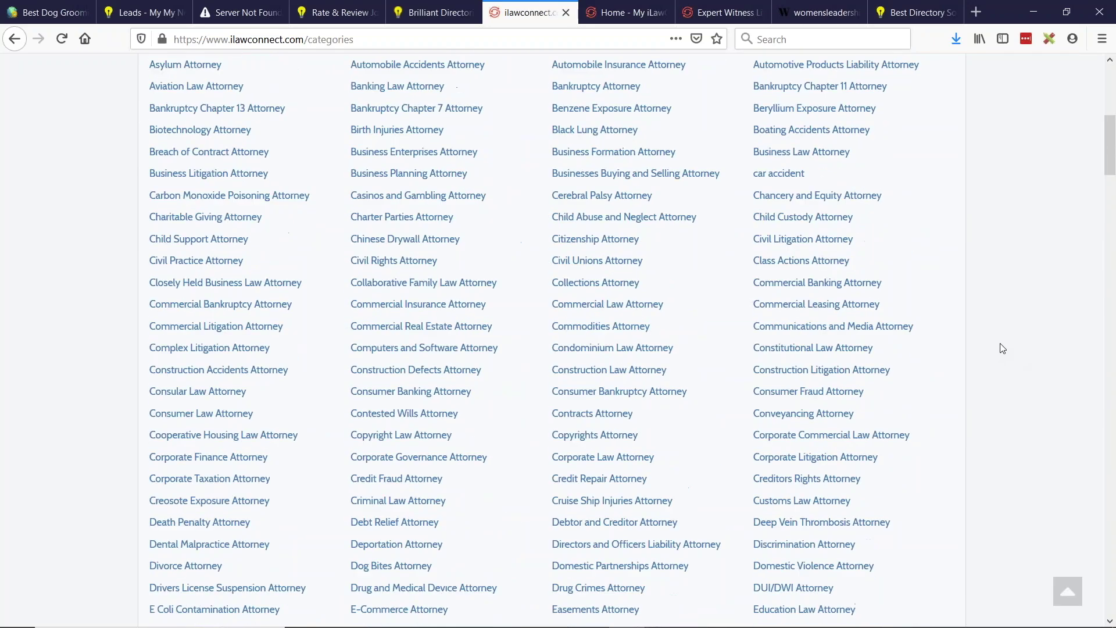
{"action": "scroll", "coordinate": [1003, 349], "scroll_direction": "up", "scroll_amount": 7}
{"action": "left_click", "coordinate": [266, 251]}
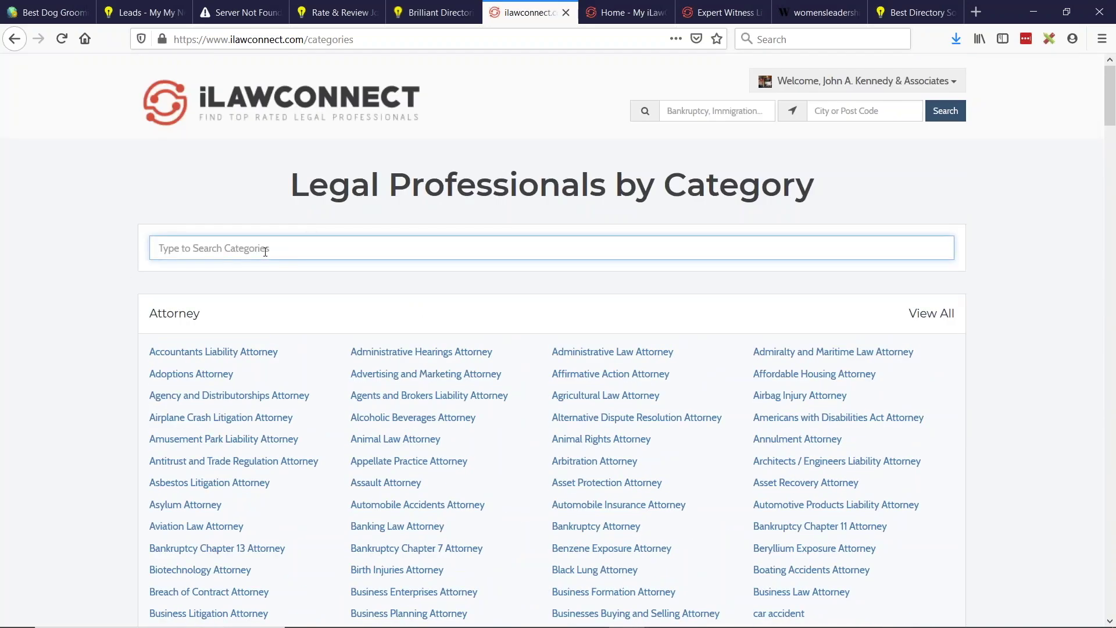
{"action": "type", "text": "account"}
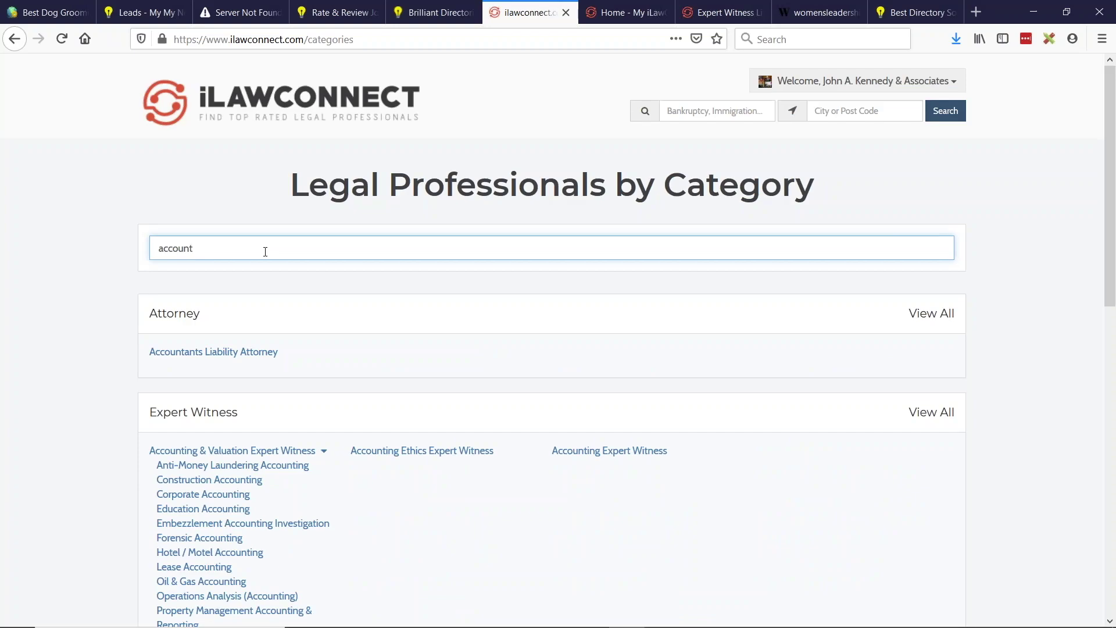
{"action": "type", "text": "ants"}
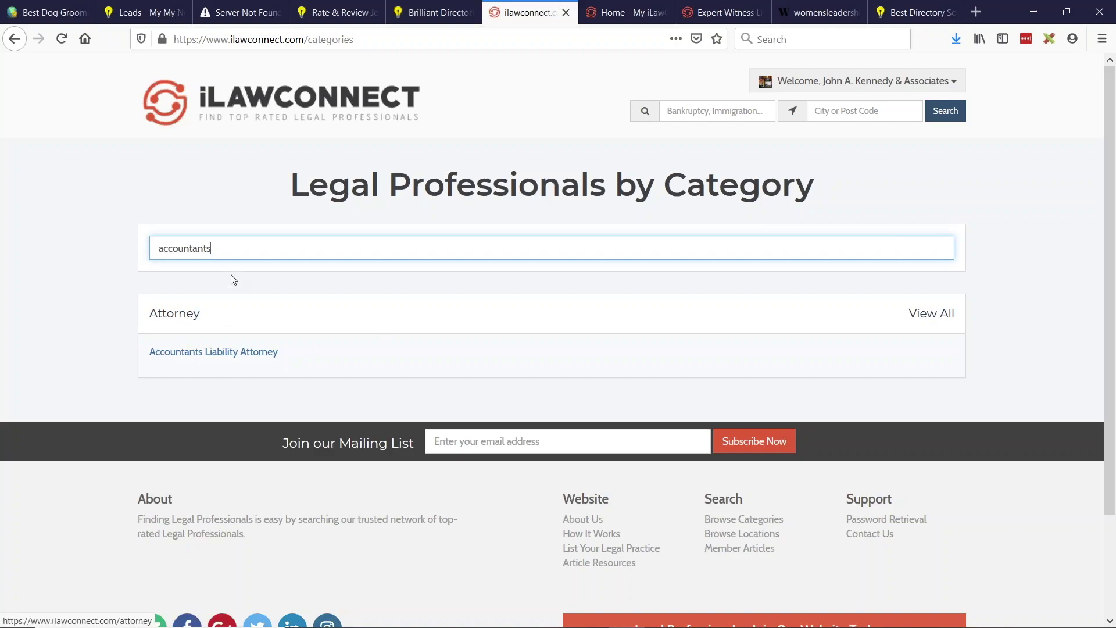
Replace the category filter keyword with "advertising".
{"action": "key", "text": "BackSpace"}
{"action": "key", "text": "BackSpace"}
{"action": "key", "text": "BackSpace"}
{"action": "key", "text": "BackSpace"}
{"action": "key", "text": "BackSpace"}
{"action": "key", "text": "BackSpace"}
{"action": "key", "text": "BackSpace"}
{"action": "key", "text": "BackSpace"}
{"action": "key", "text": "BackSpace"}
{"action": "key", "text": "BackSpace"}
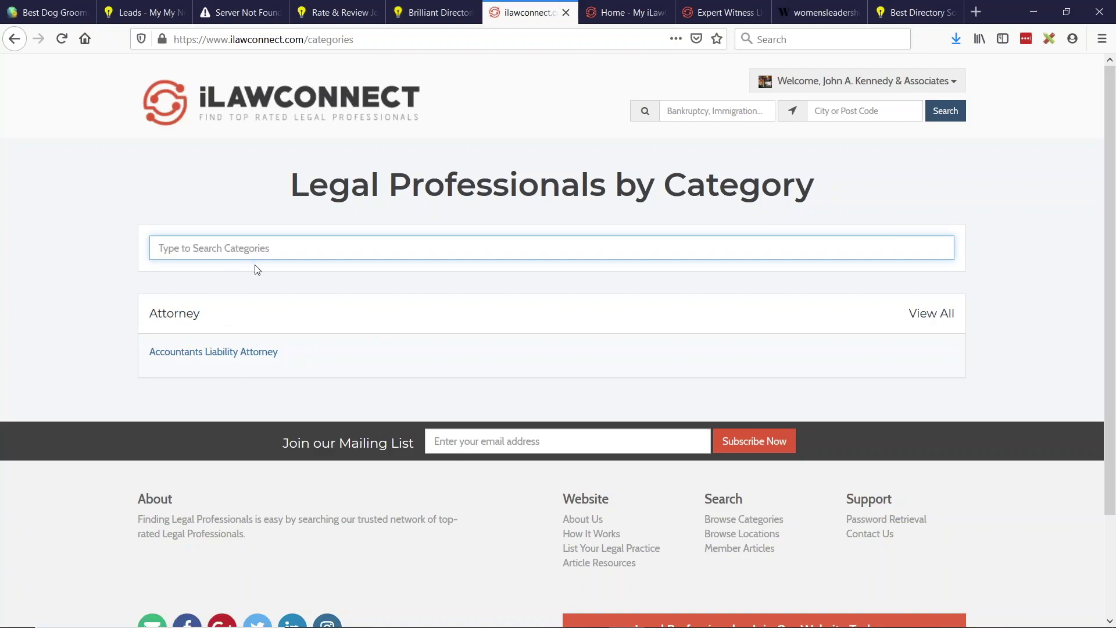
{"action": "type", "text": "advertising"}
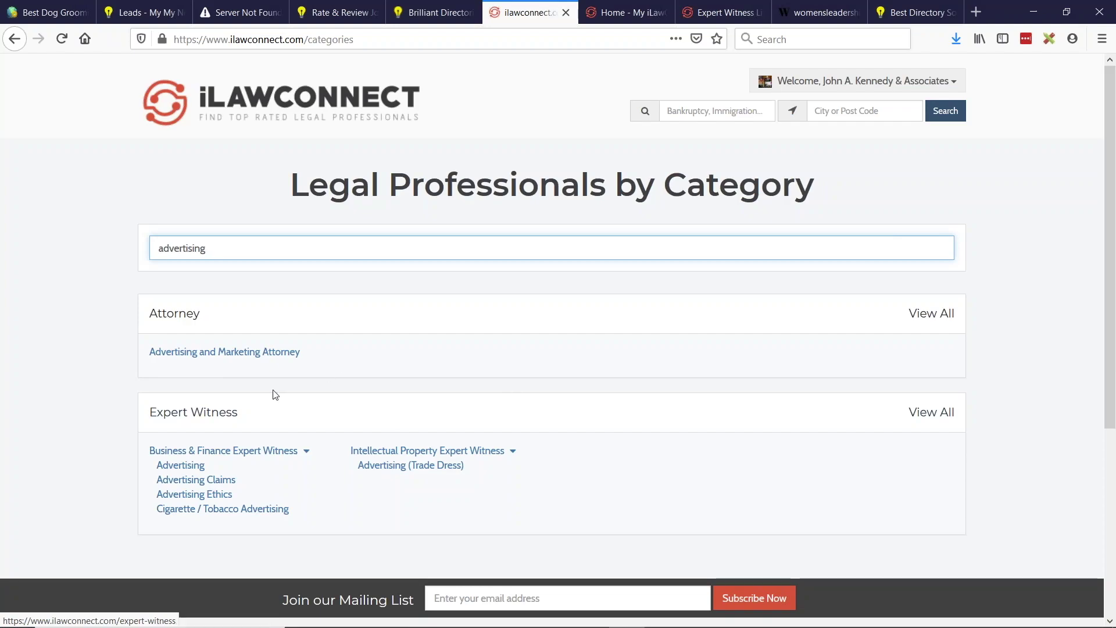
{"action": "left_click", "coordinate": [988, 308]}
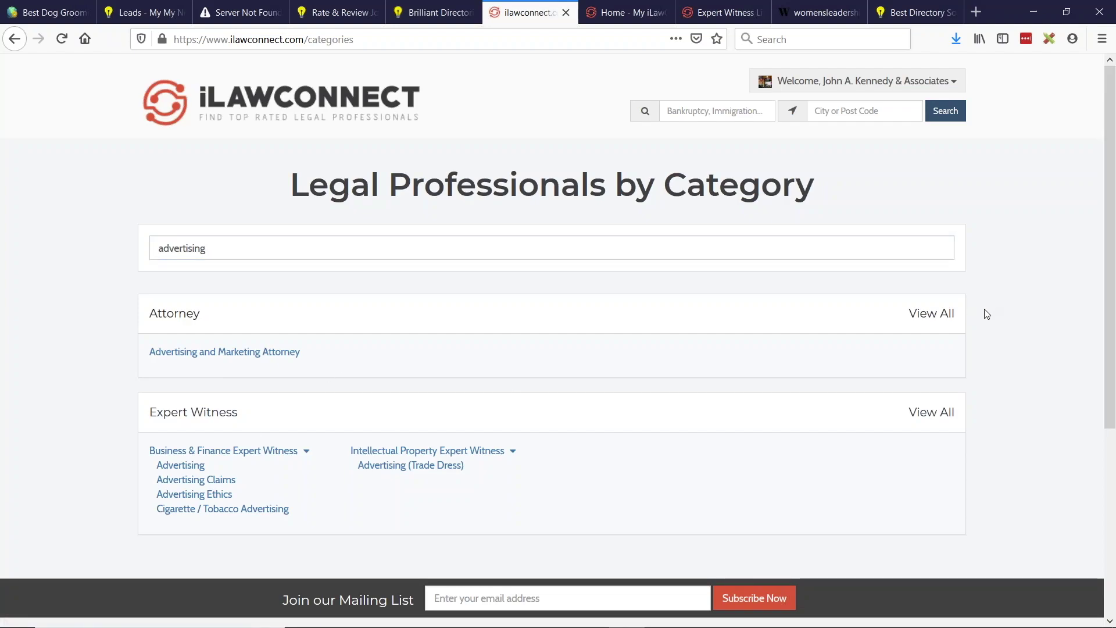
Clear the keyword filter and look over the full category list again.
{"action": "double_click", "coordinate": [241, 249]}
{"action": "key", "text": "BackSpace"}
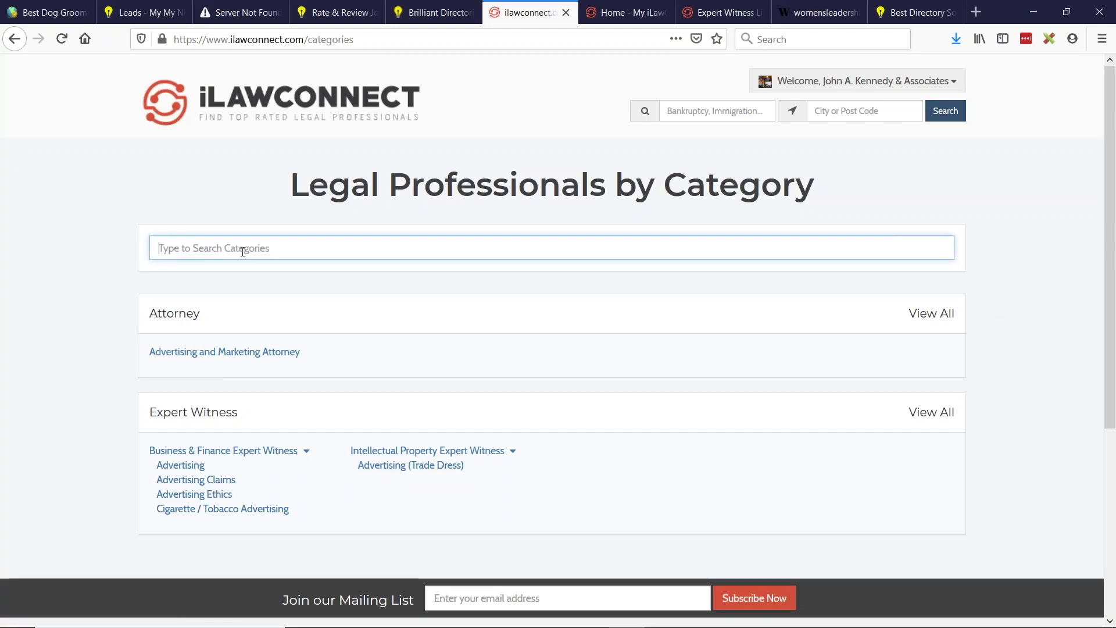
{"action": "scroll", "coordinate": [594, 310], "scroll_direction": "down", "scroll_amount": 3}
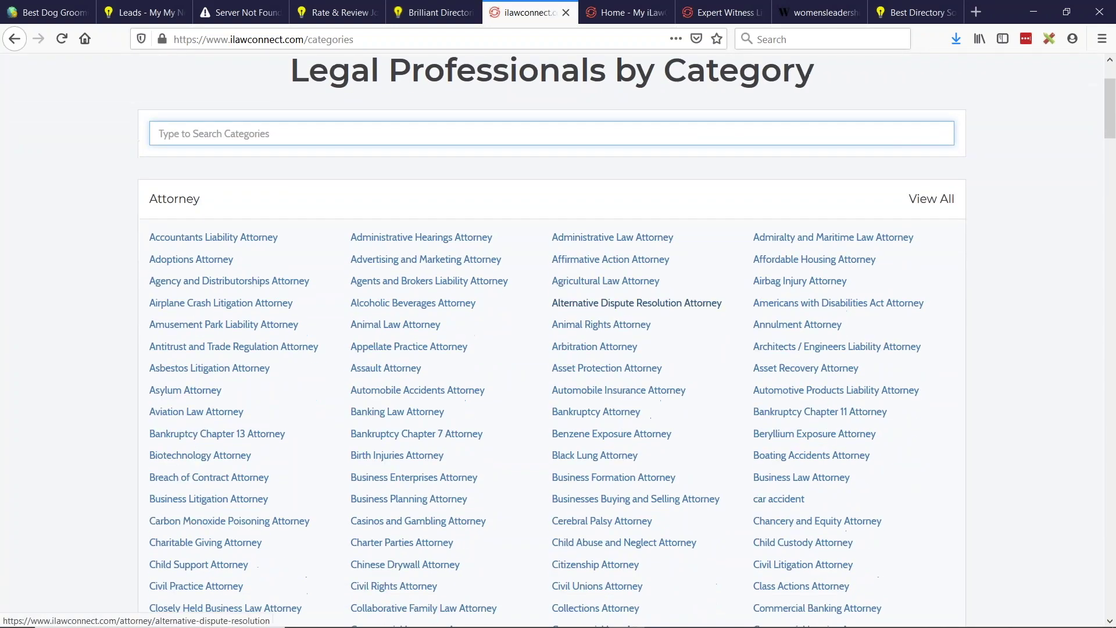
{"action": "scroll", "coordinate": [705, 379], "scroll_direction": "up", "scroll_amount": 3}
Open the logged-in member's listing for editing and go to its Listing Details page.
{"action": "left_click", "coordinate": [957, 80]}
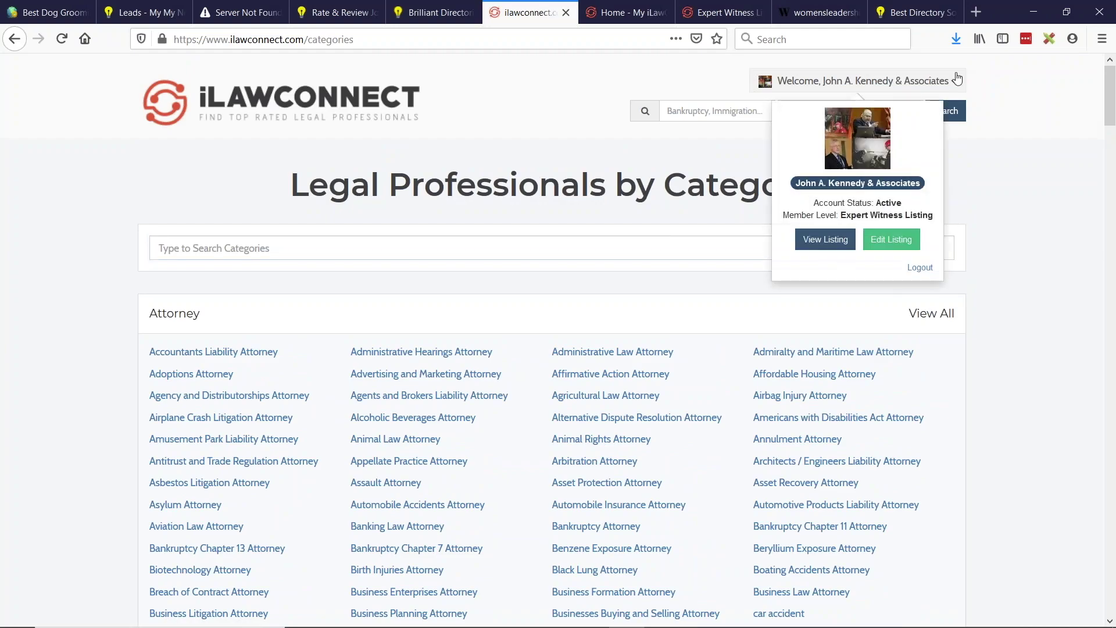
{"action": "left_click", "coordinate": [888, 243]}
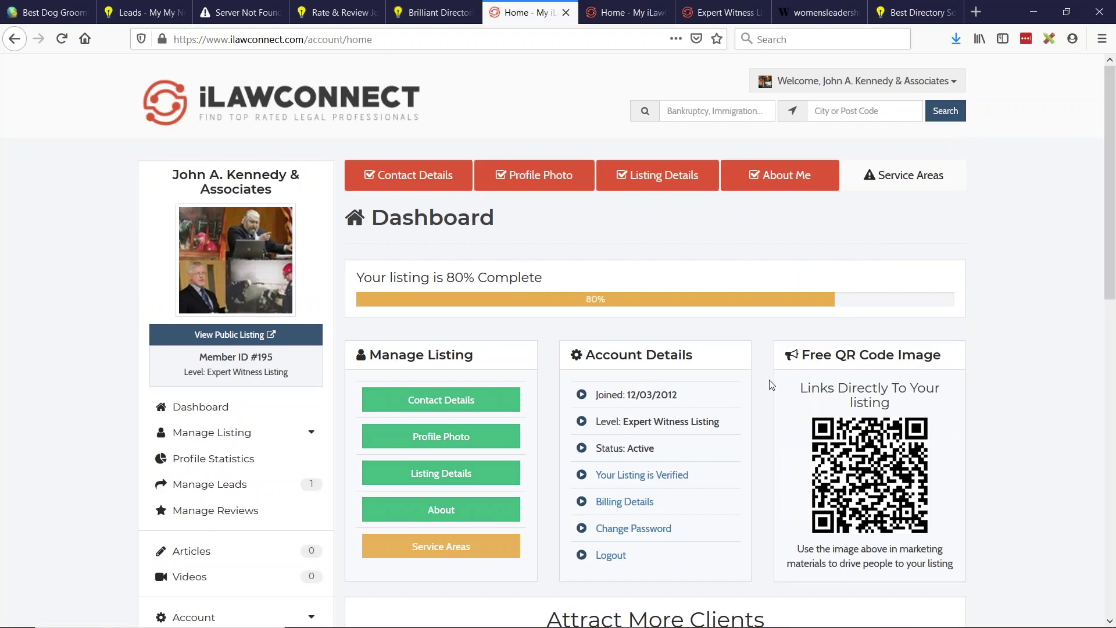
{"action": "left_click", "coordinate": [437, 485]}
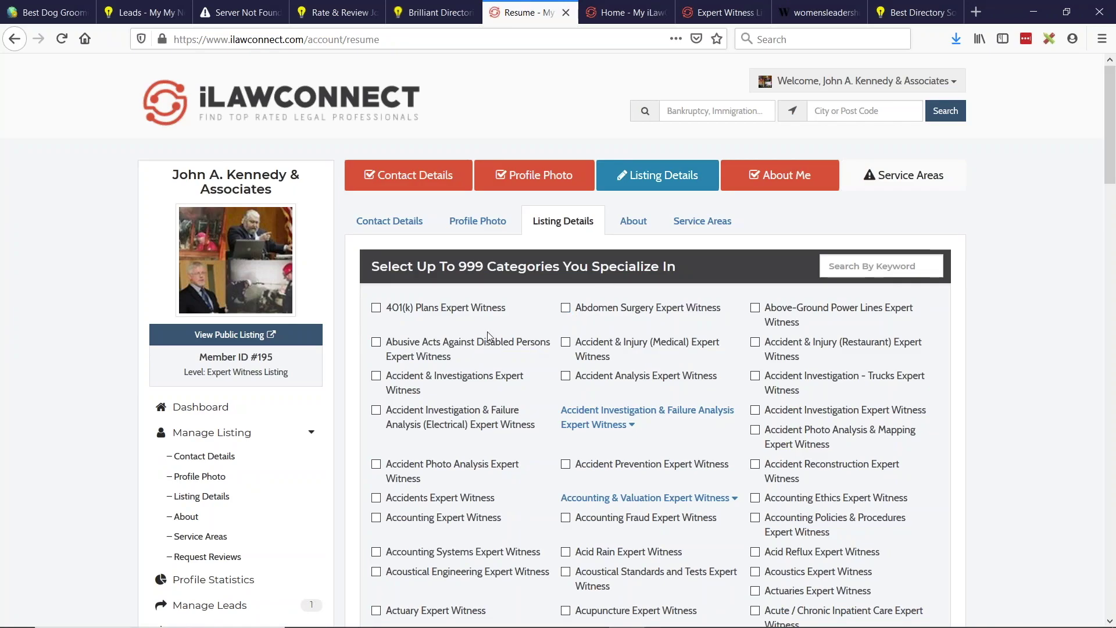
Look through the member's specialty categories, filter them by the keyword "advertising", and clear the filter.
{"action": "scroll", "coordinate": [716, 324], "scroll_direction": "down", "scroll_amount": 20}
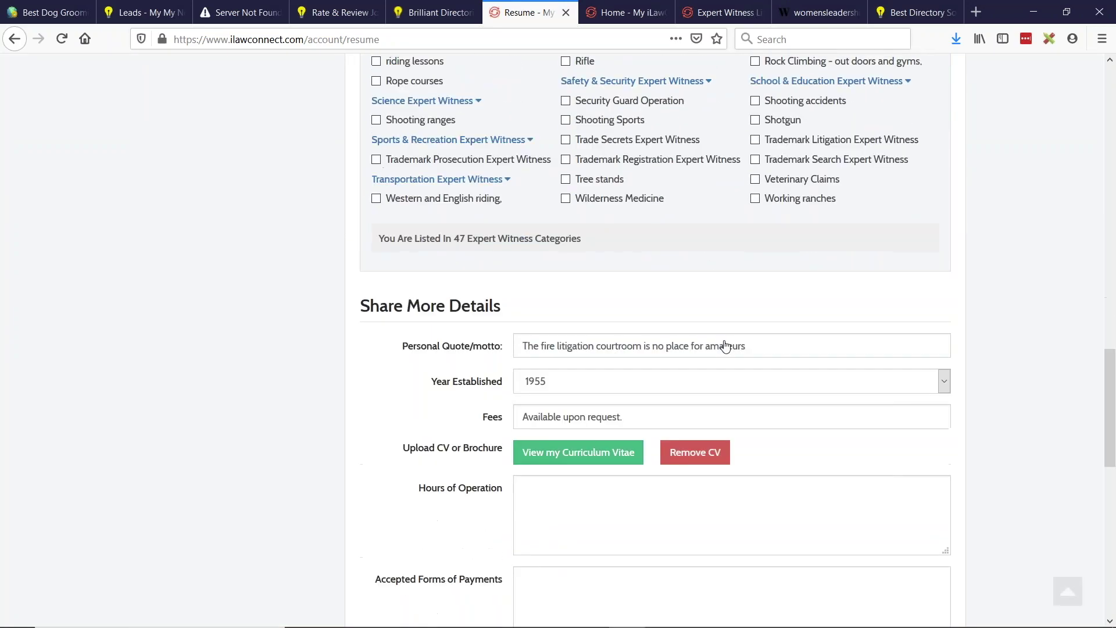
{"action": "left_click", "coordinate": [727, 547]}
{"action": "scroll", "coordinate": [613, 341], "scroll_direction": "up", "scroll_amount": 20}
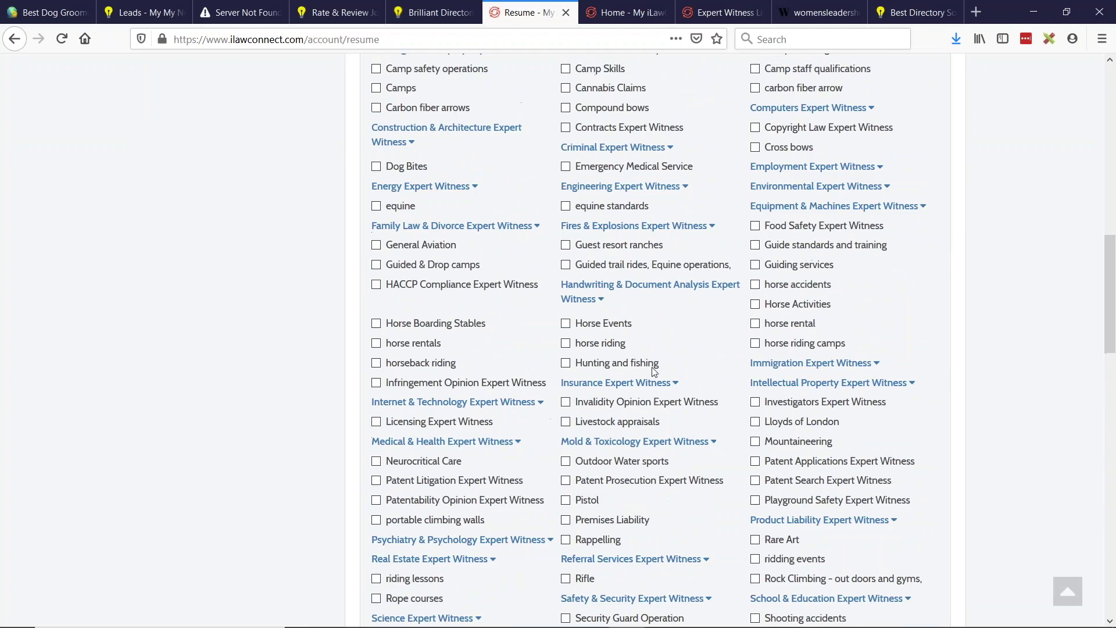
{"action": "scroll", "coordinate": [558, 371], "scroll_direction": "up", "scroll_amount": 5}
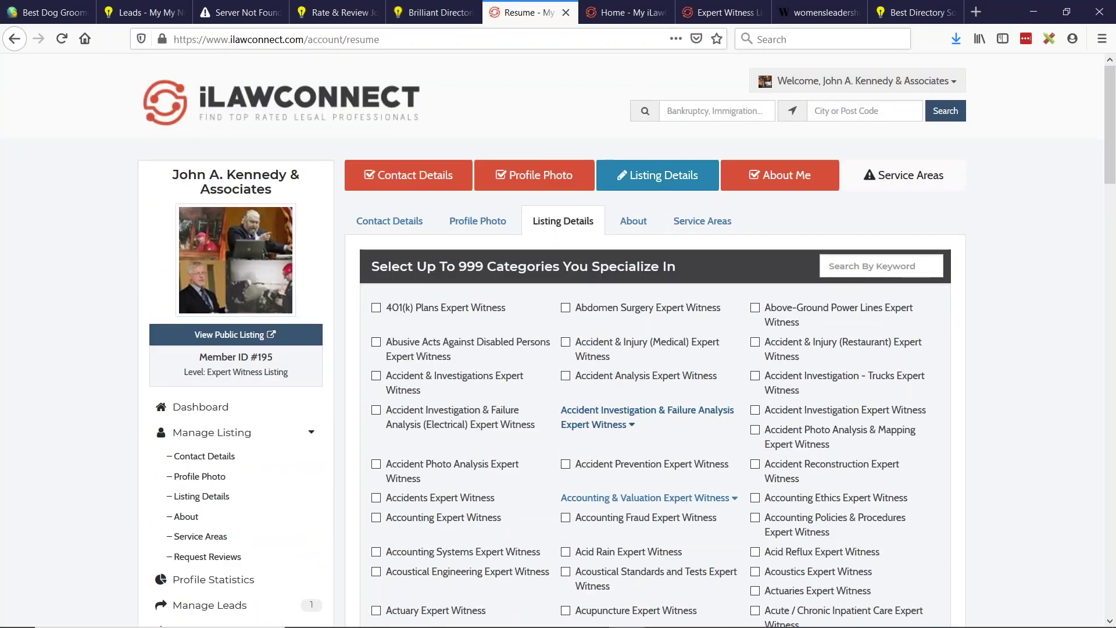
{"action": "left_click", "coordinate": [930, 265]}
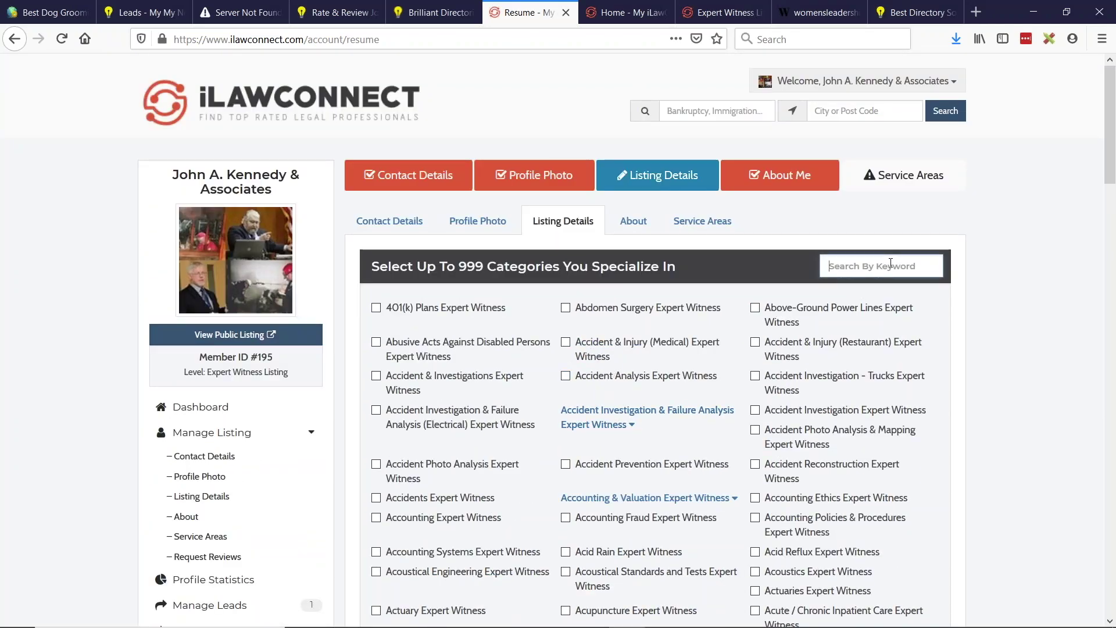
{"action": "type", "text": "adve"}
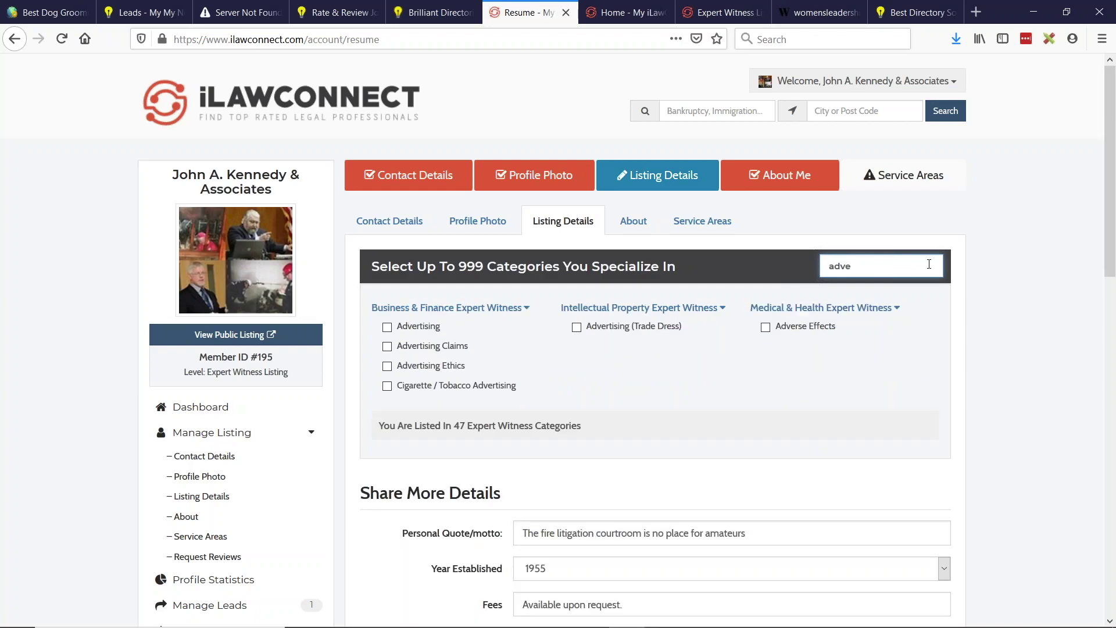
{"action": "type", "text": "rtising"}
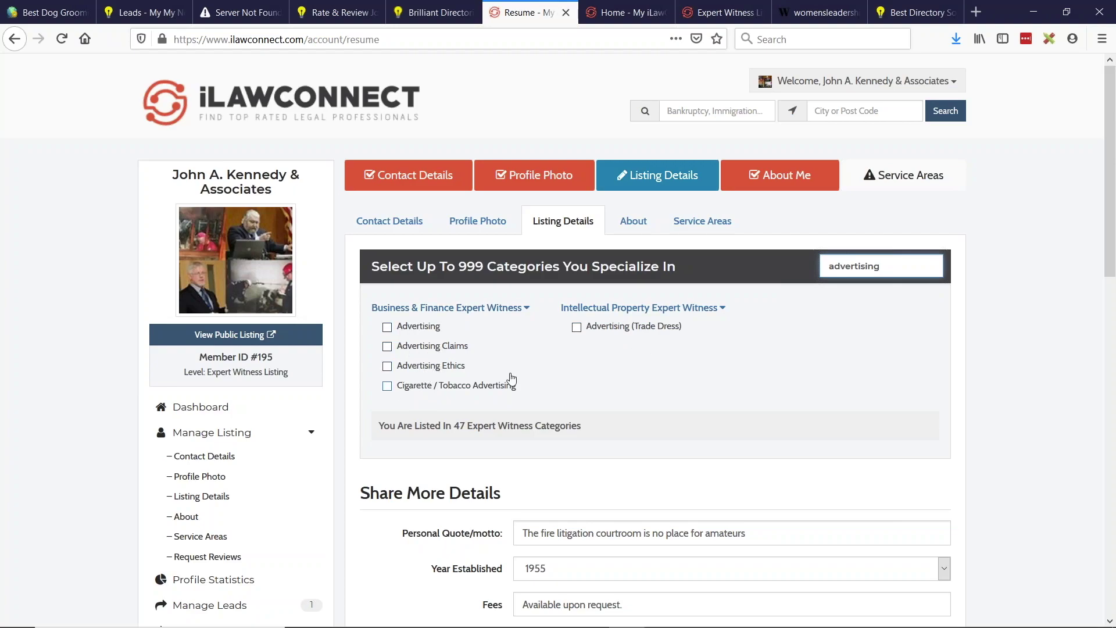
{"action": "double_click", "coordinate": [866, 265]}
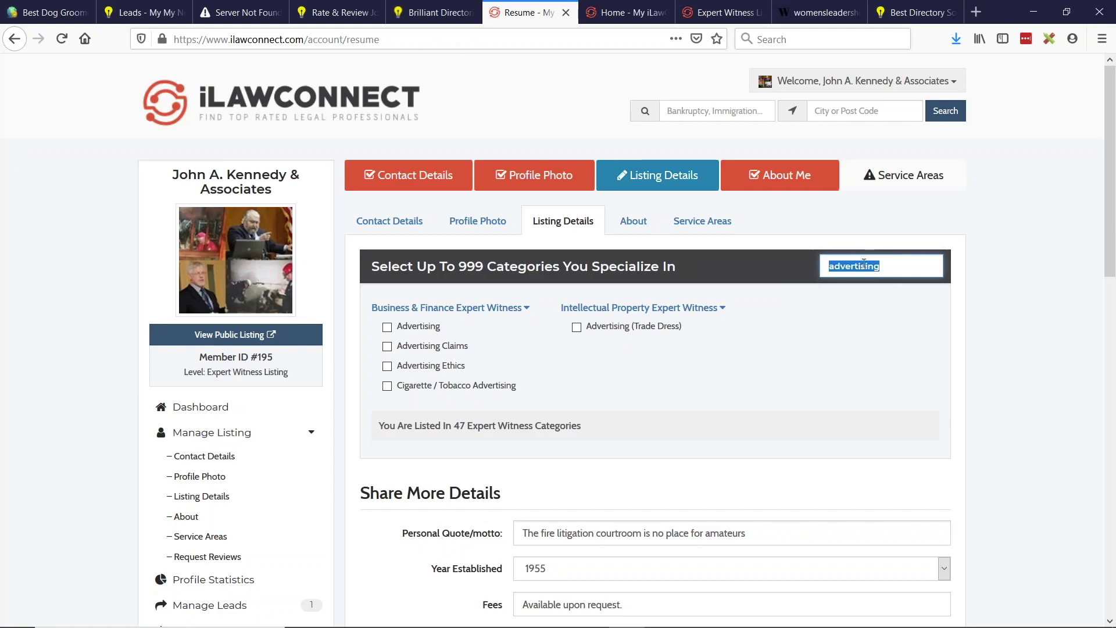
{"action": "key", "text": "BackSpace"}
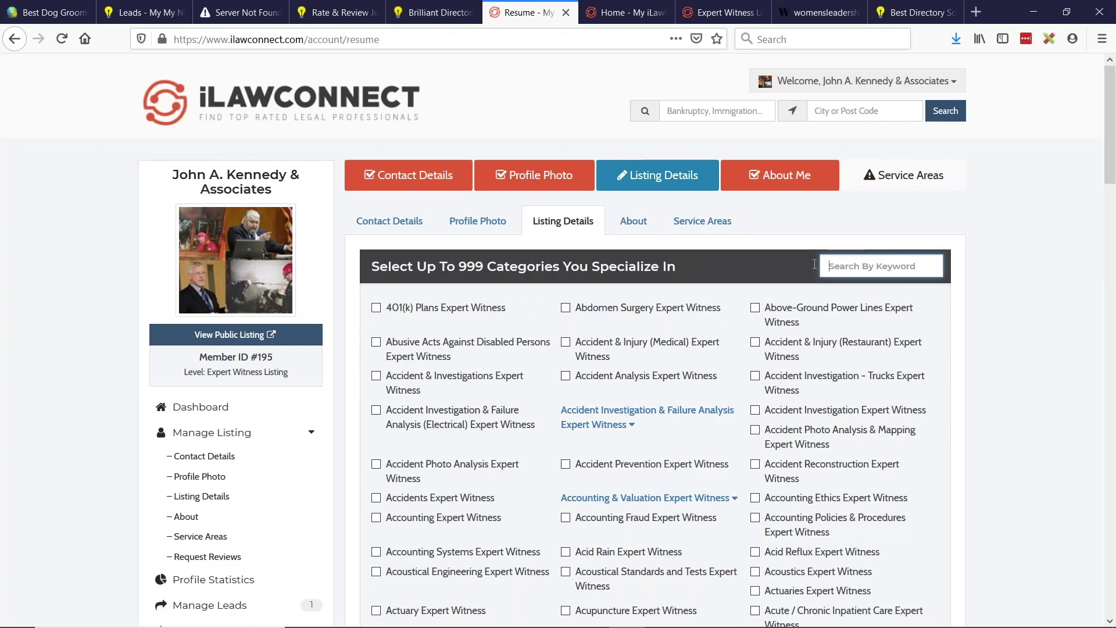
Check the BD Lab Updates slide, return to the Best Dog Grooming NYC admin, and open Form Manager and Widget Manager in separate browser tabs.
{"action": "key", "text": "alt+Tab"}
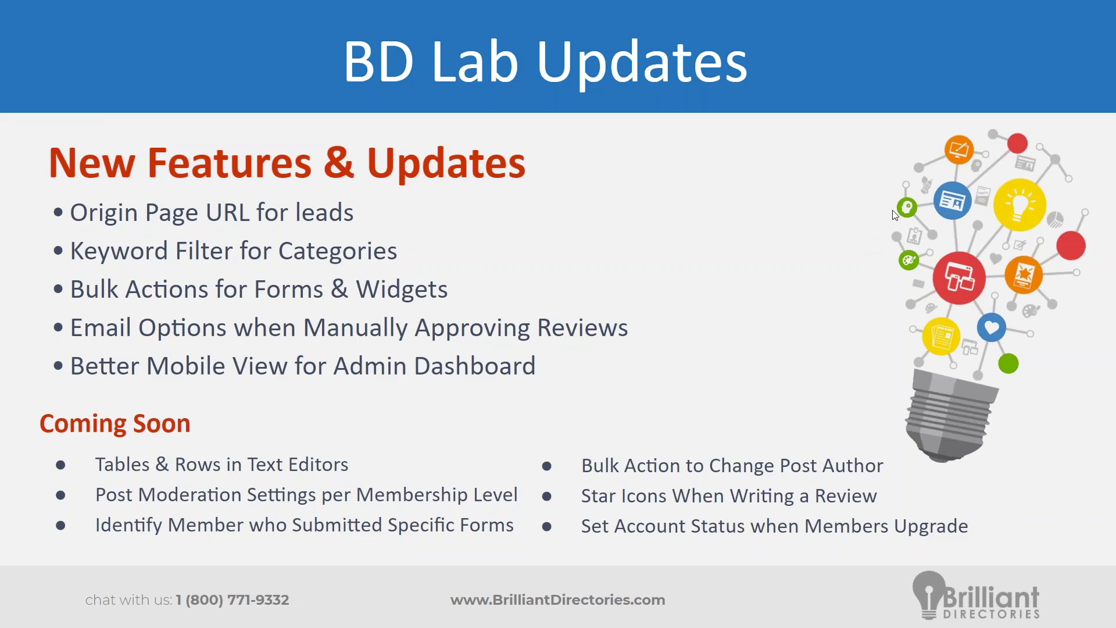
{"action": "key", "text": "alt+Tab"}
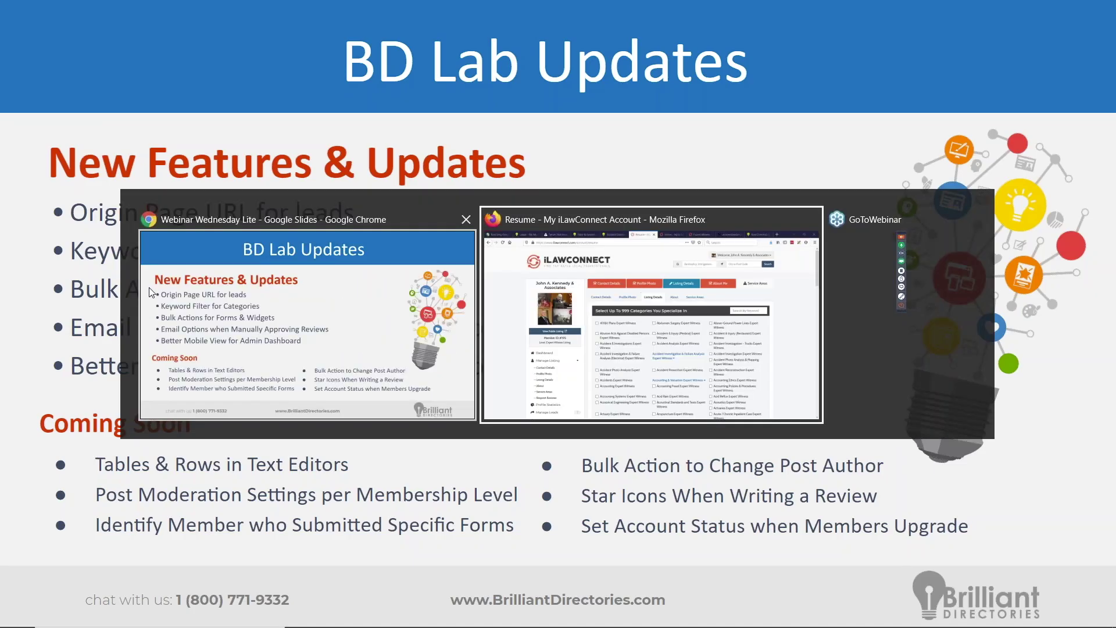
{"action": "left_click", "coordinate": [15, 8]}
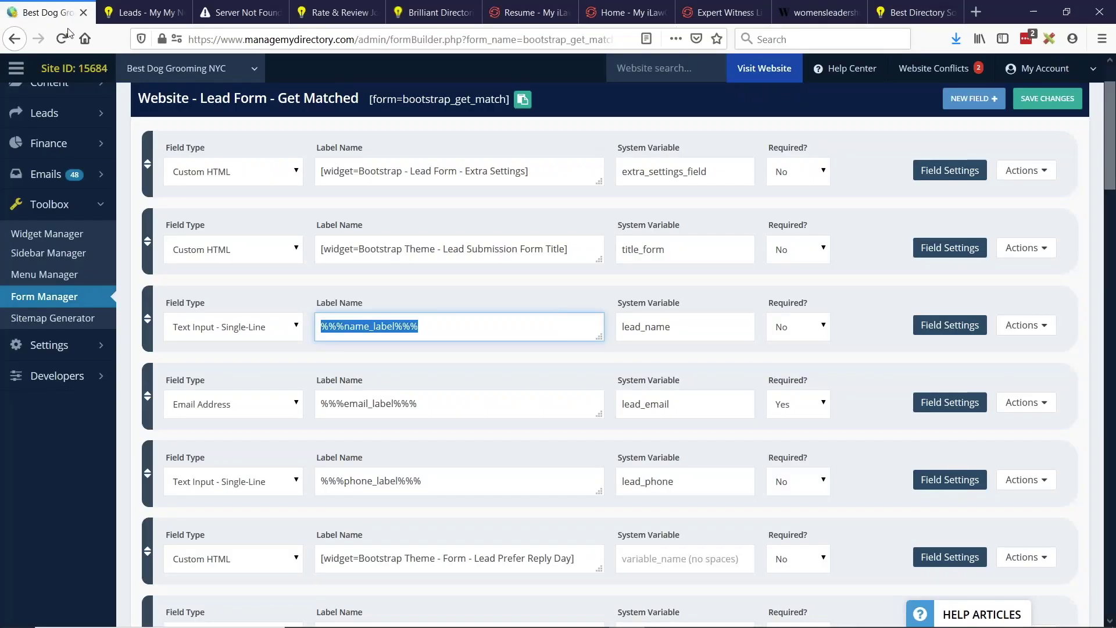
{"action": "scroll", "coordinate": [30, 381], "scroll_direction": "up", "scroll_amount": 3}
{"action": "middle_click", "coordinate": [30, 377]}
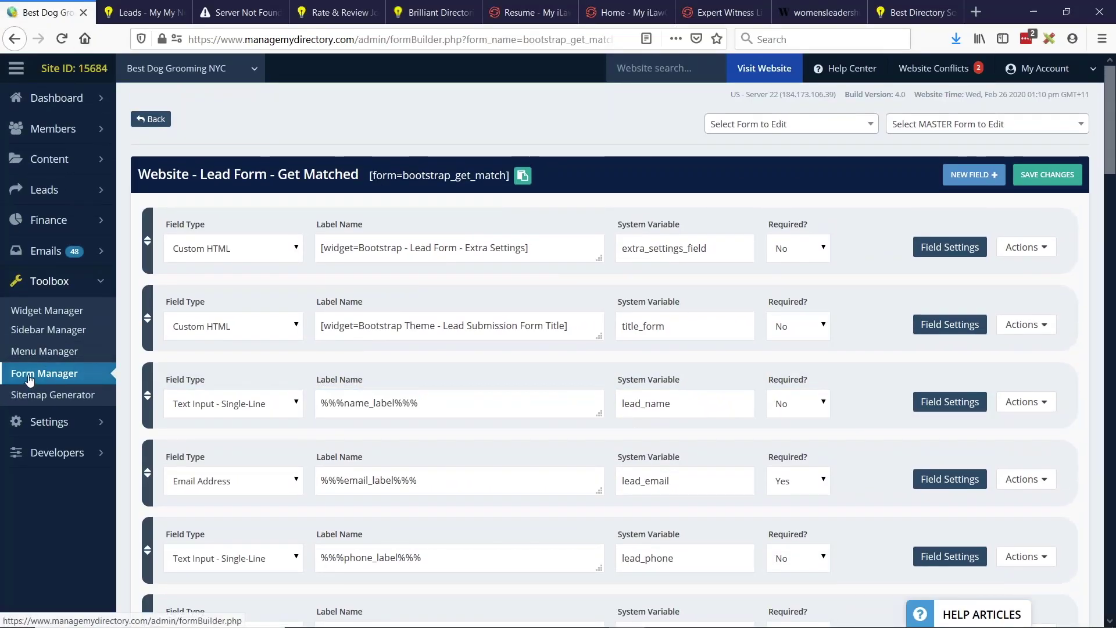
{"action": "middle_click", "coordinate": [51, 310]}
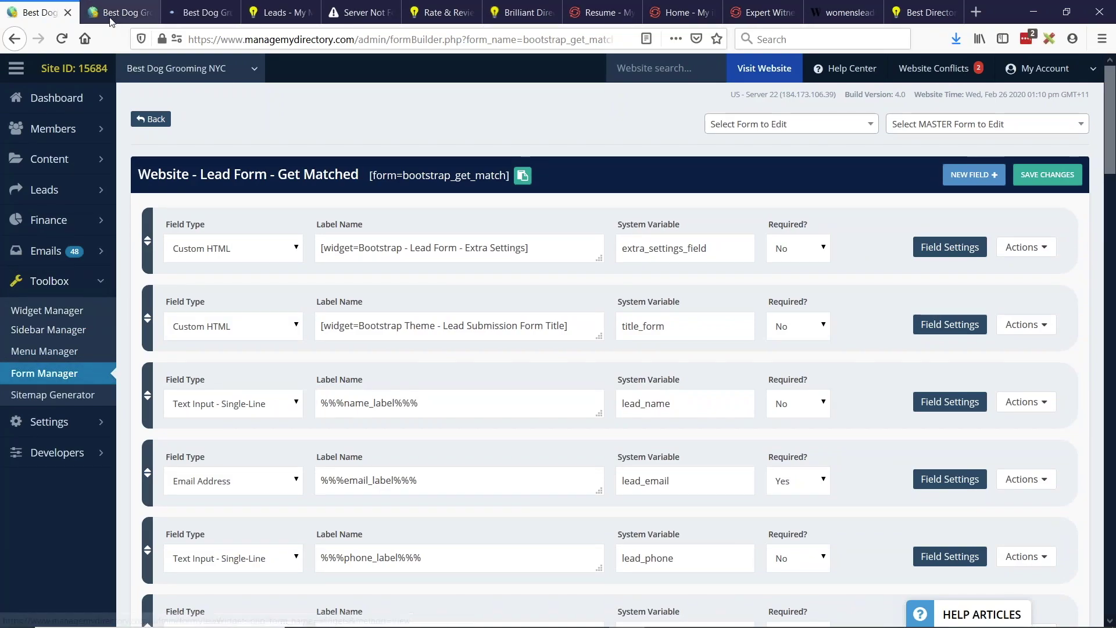
Examine the bulk actions offered for customized forms in Form Manager.
{"action": "key", "text": "ctrl+Tab"}
{"action": "left_click", "coordinate": [216, 181]}
{"action": "left_click", "coordinate": [366, 181]}
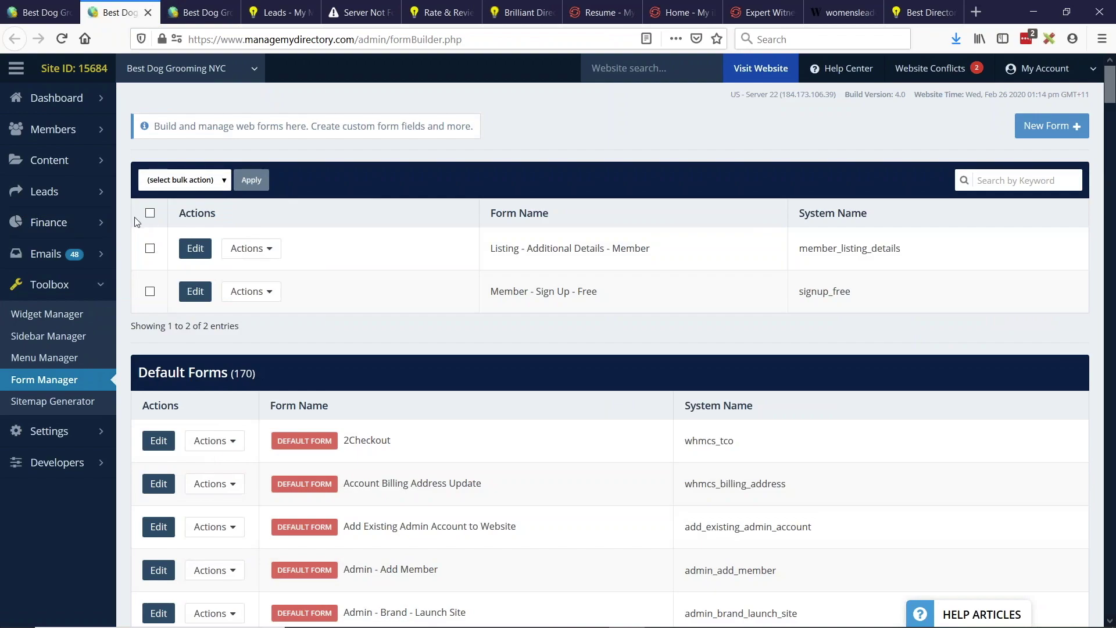
{"action": "left_click", "coordinate": [198, 181]}
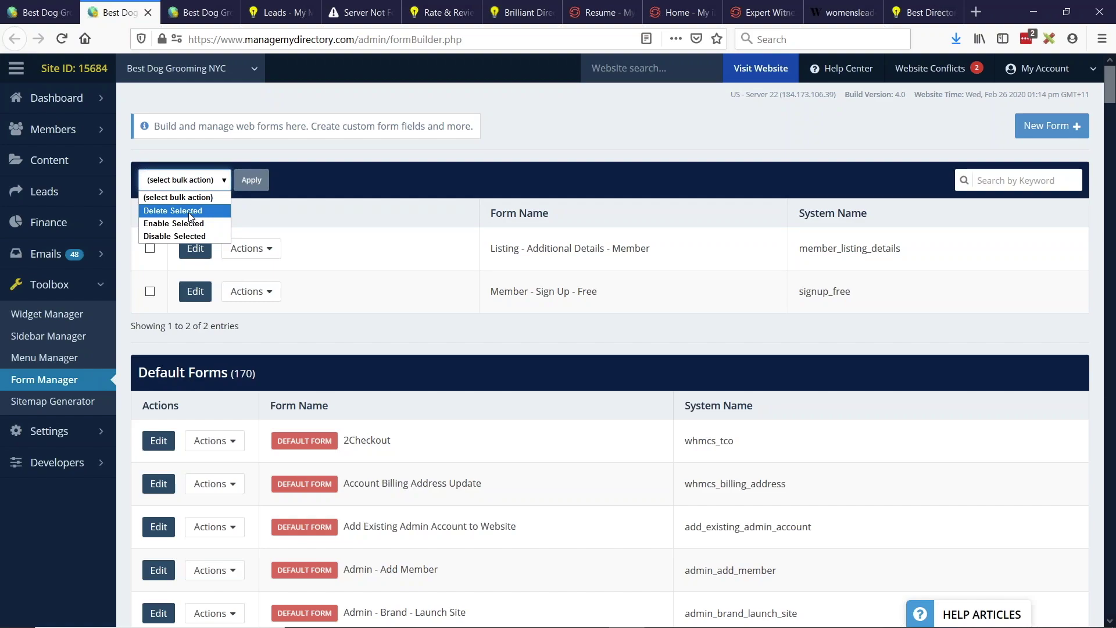
Examine the bulk actions offered for customized widgets in Widget Manager and return to the BD Lab Updates slide.
{"action": "key", "text": "ctrl+Tab"}
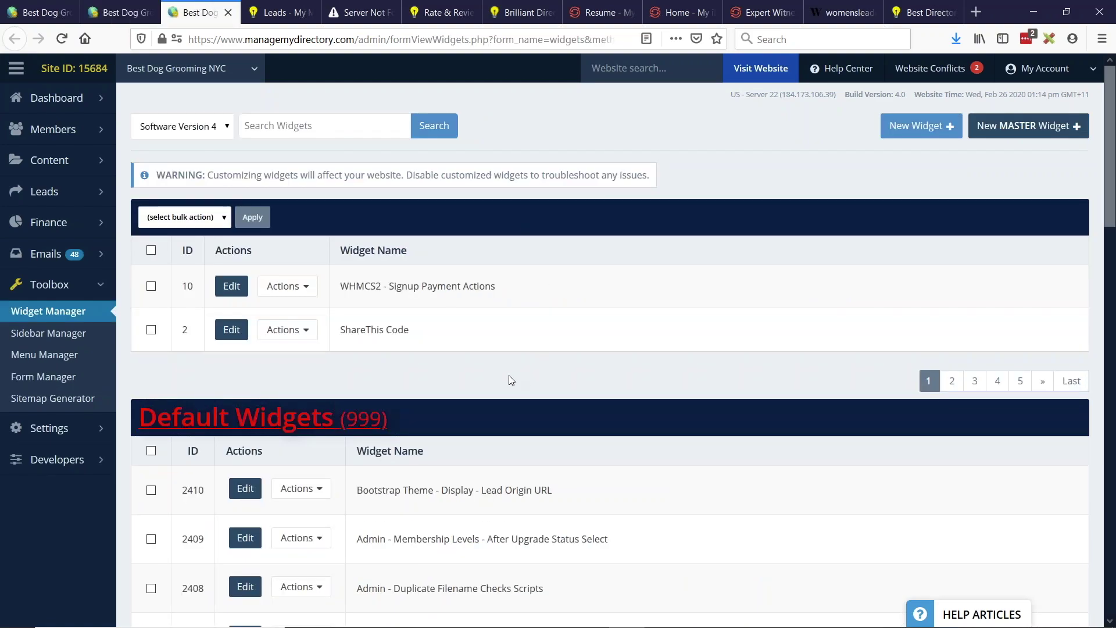
{"action": "left_click", "coordinate": [200, 221]}
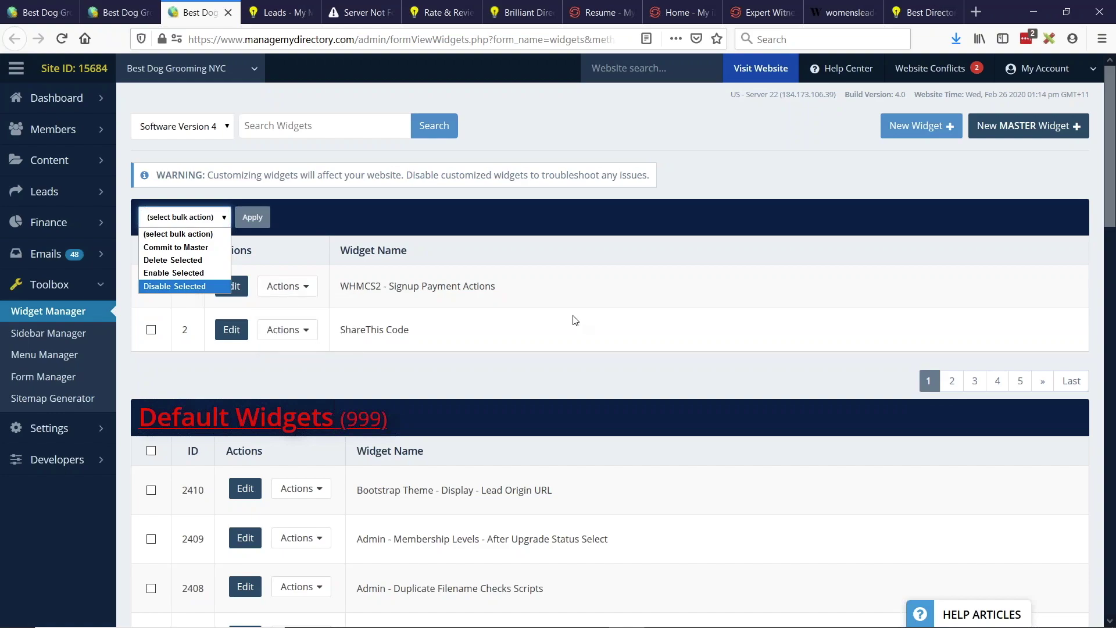
{"action": "left_click", "coordinate": [501, 317]}
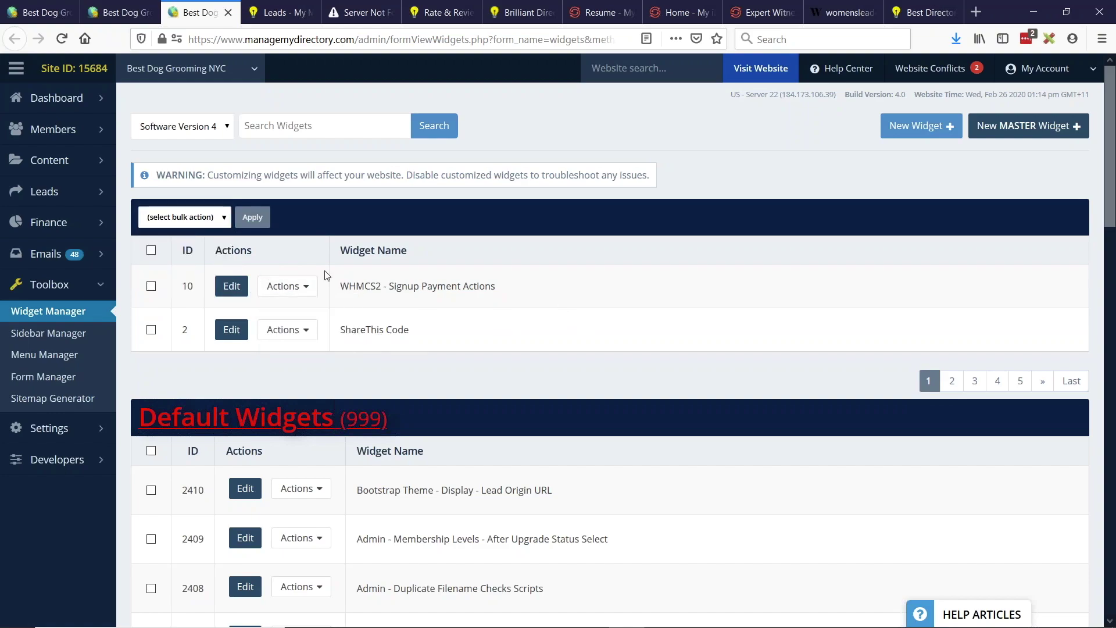
{"action": "key", "text": "alt+Tab"}
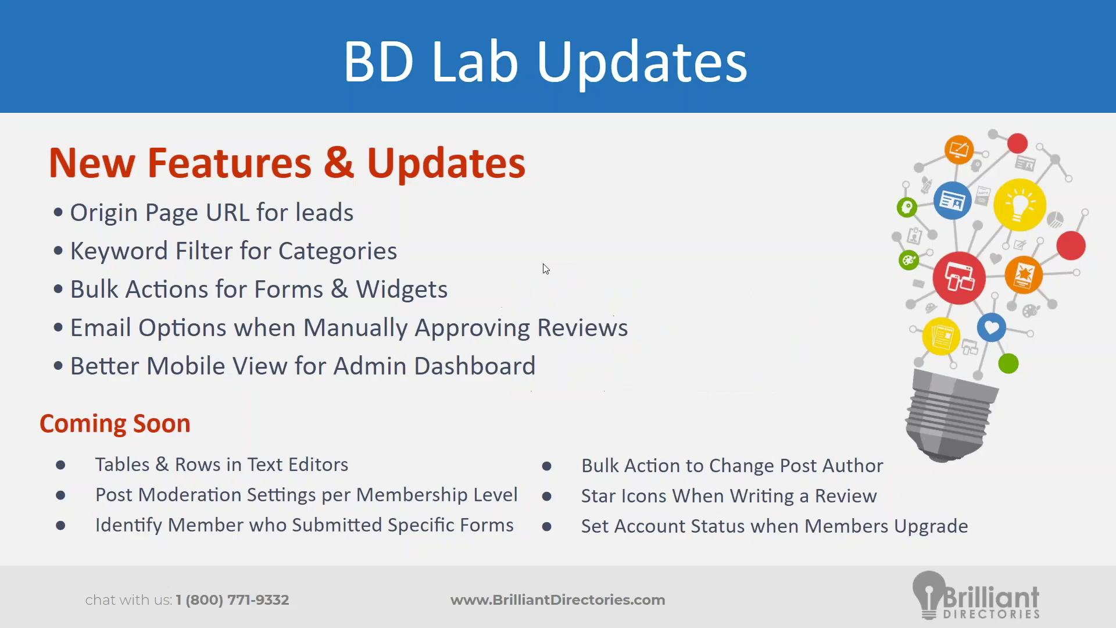
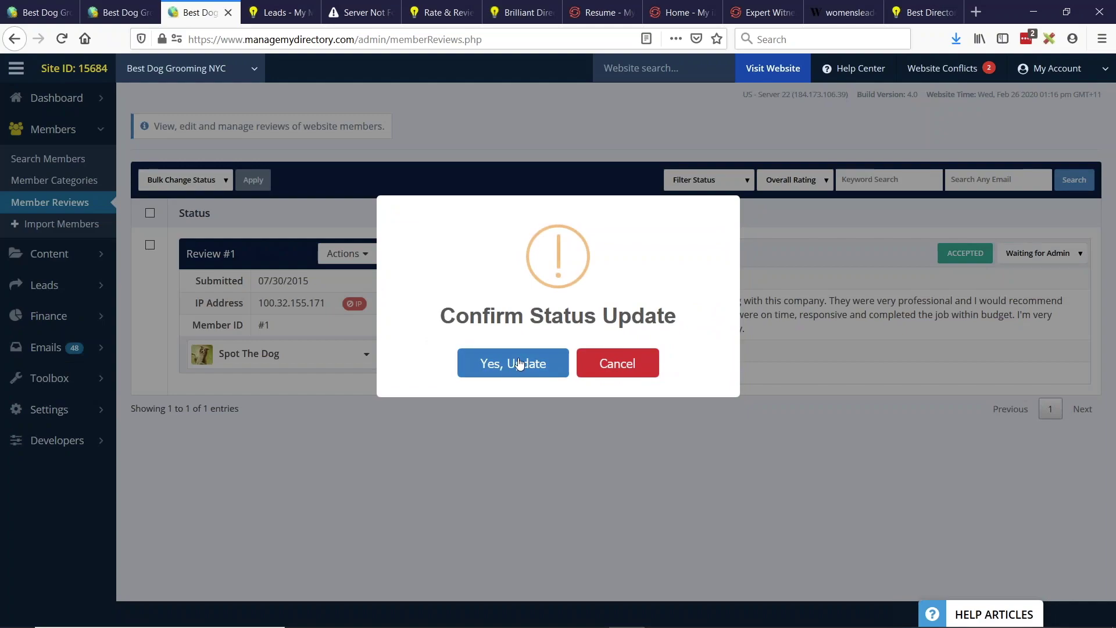
Confirm changing the status of member Review #1 to Waiting for Admin.
{"action": "left_click", "coordinate": [523, 365]}
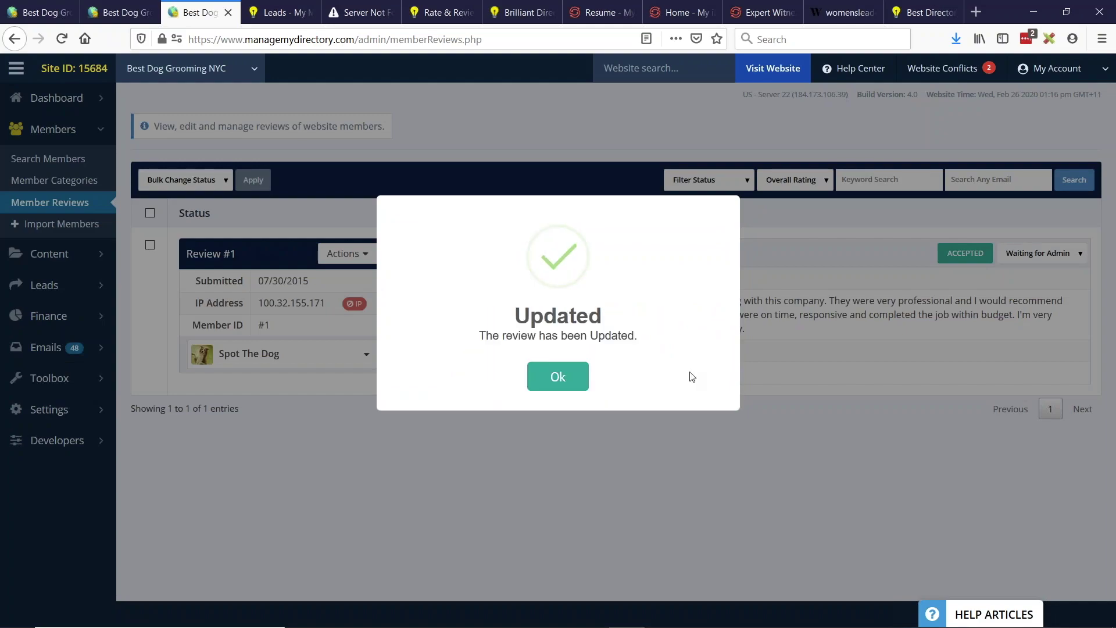
{"action": "left_click", "coordinate": [587, 379]}
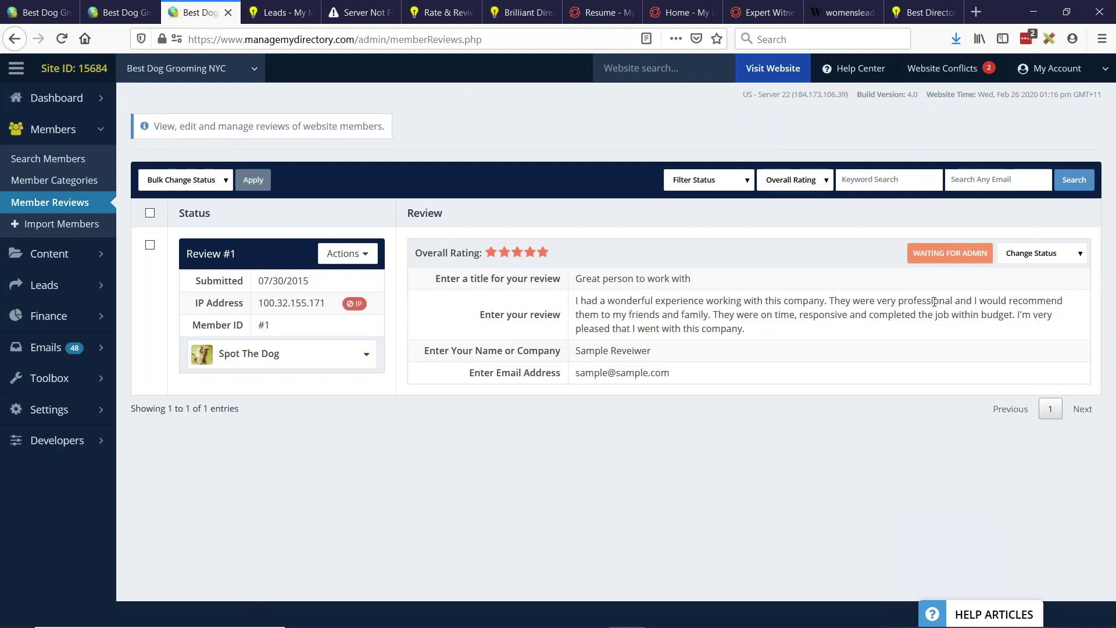
Examine the email notification options offered for setting member Review #1 to Accepted, and cancel the status update.
{"action": "left_click", "coordinate": [1028, 258]}
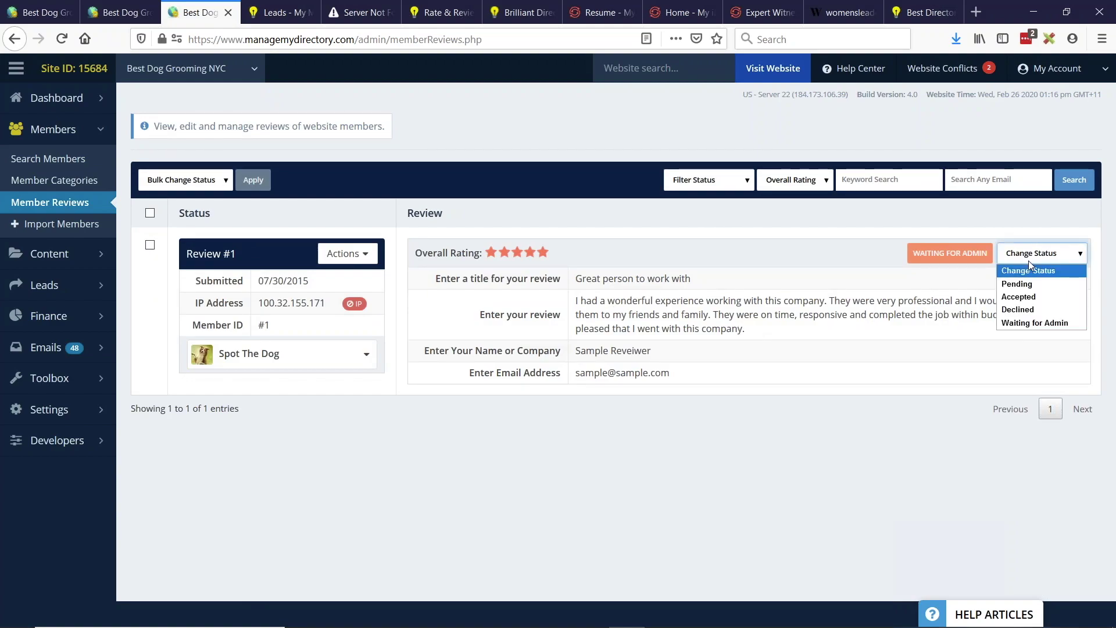
{"action": "left_click", "coordinate": [1022, 297]}
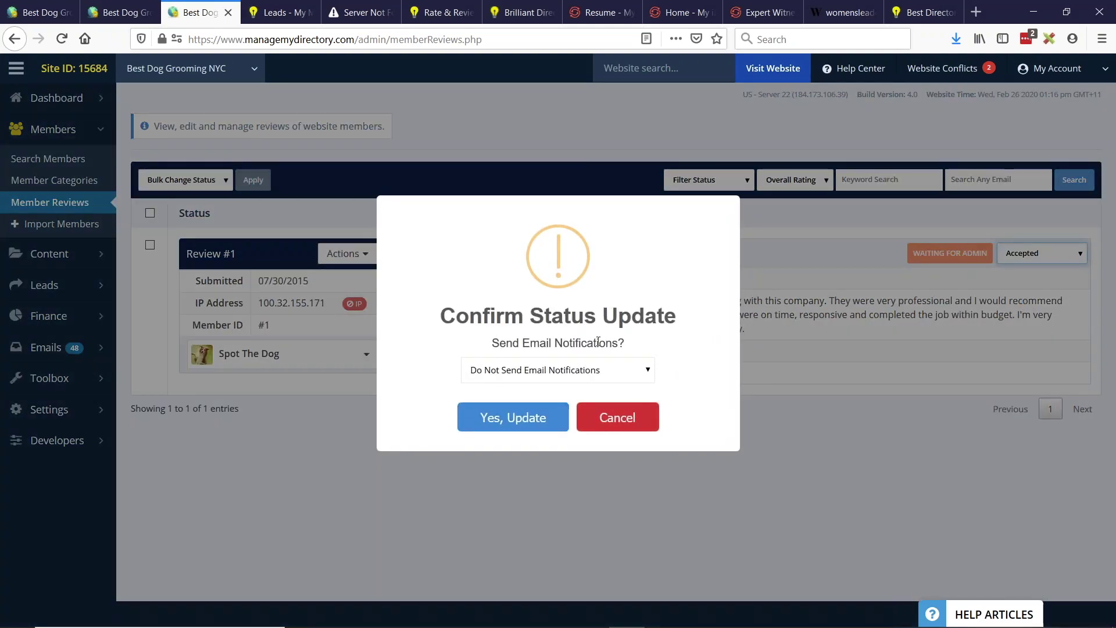
{"action": "left_click", "coordinate": [607, 375]}
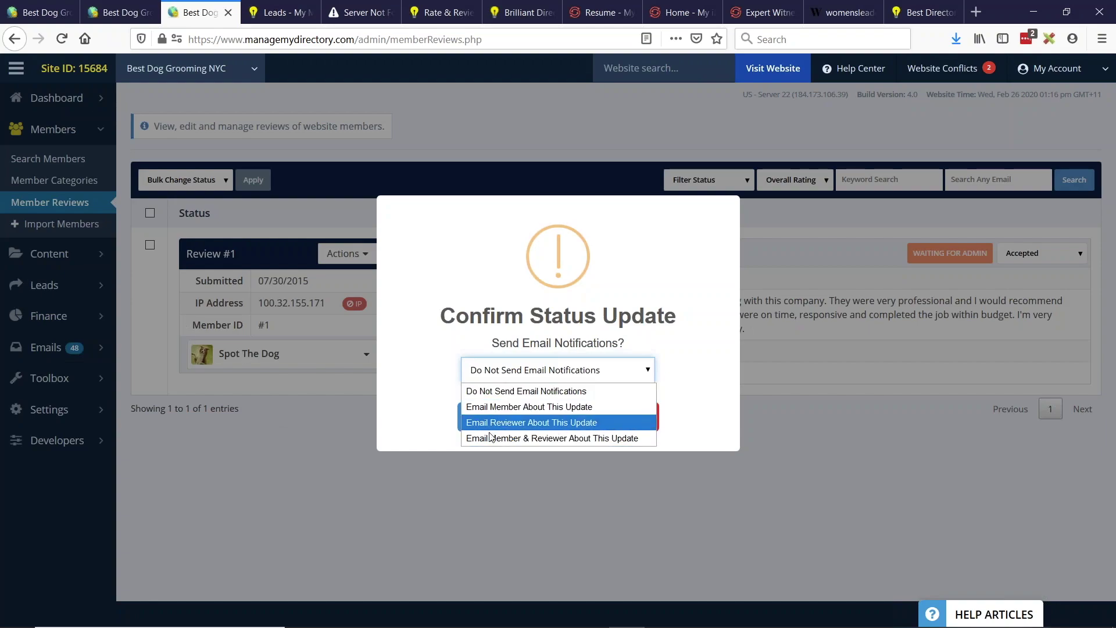
{"action": "left_click", "coordinate": [526, 391]}
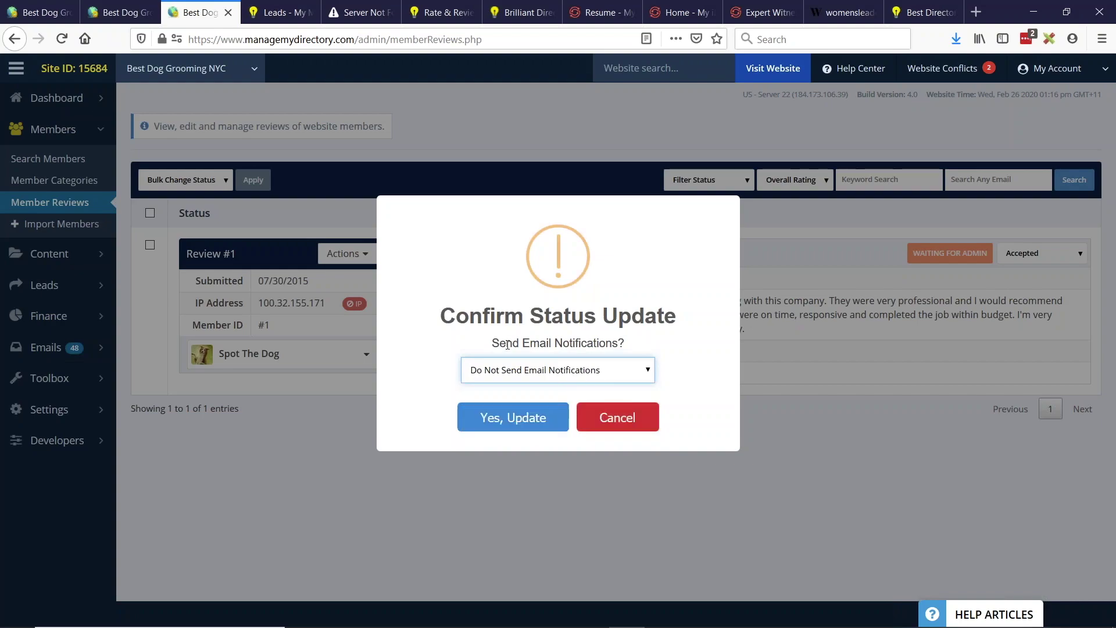
{"action": "left_click", "coordinate": [547, 372]}
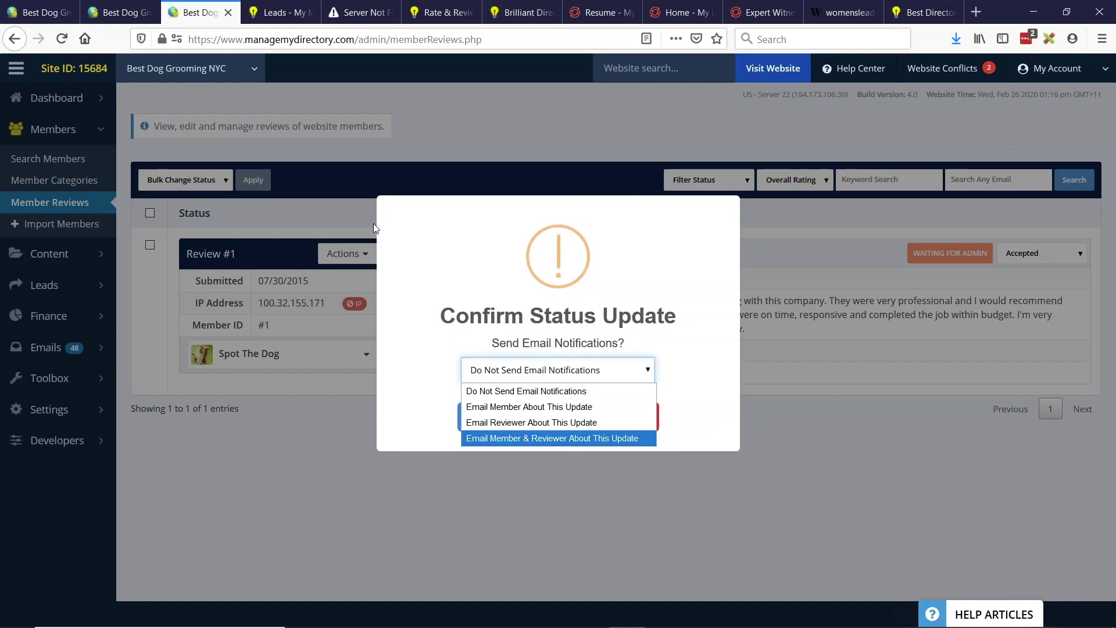
{"action": "left_click", "coordinate": [341, 221]}
{"action": "key", "text": "Escape"}
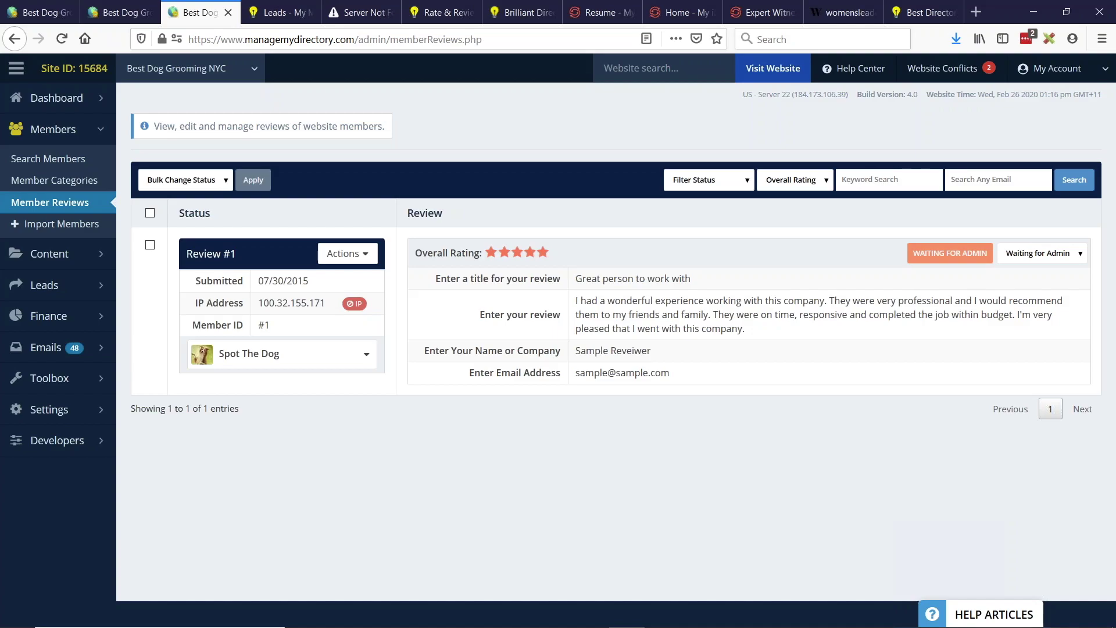
Check the BD Lab Updates slide, return to Member Reviews, and show it in a responsive preview 438 pixels wide with the sidebar collapsed.
{"action": "key", "text": "alt+Tab"}
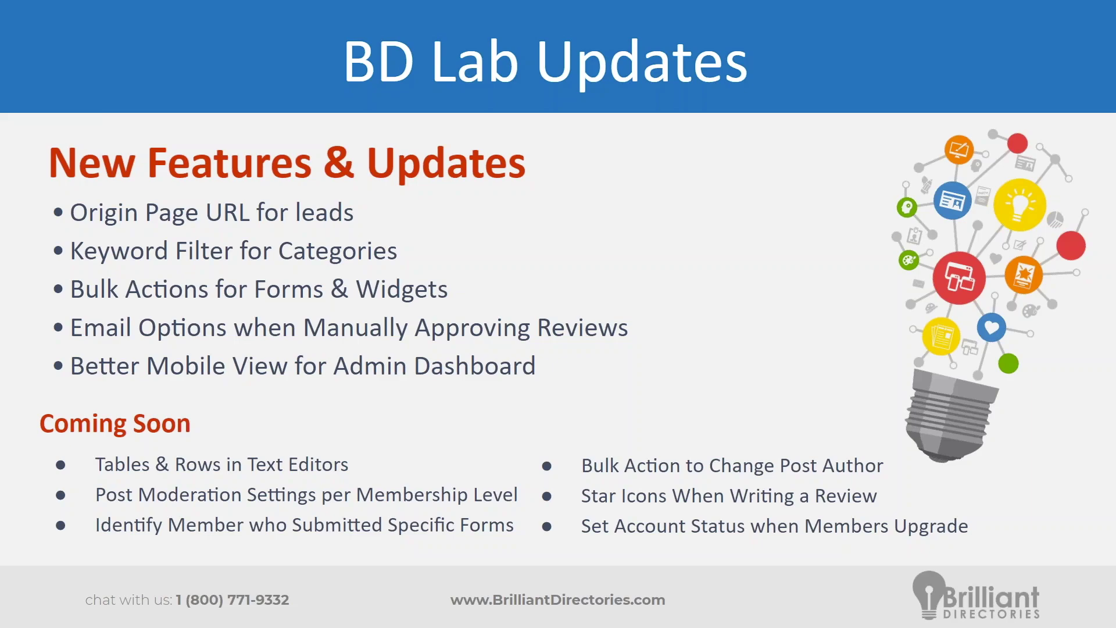
{"action": "key", "text": "alt+Tab"}
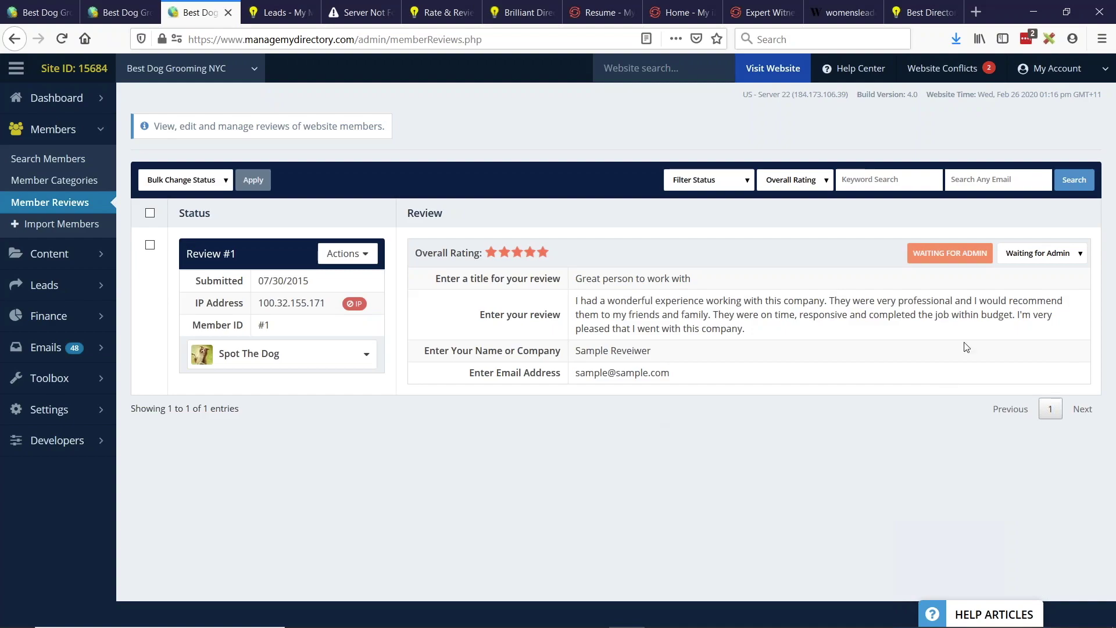
{"action": "key", "text": "ctrl+shift+m"}
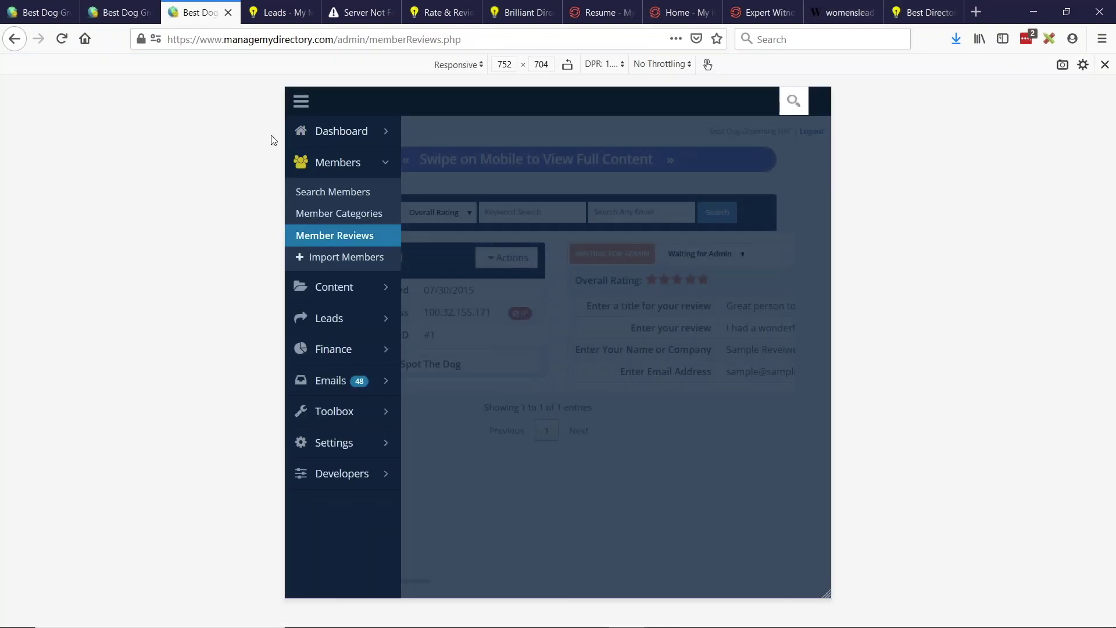
{"action": "left_click", "coordinate": [302, 103]}
{"action": "left_click_drag", "start_coordinate": [826, 594], "coordinate": [781, 593]}
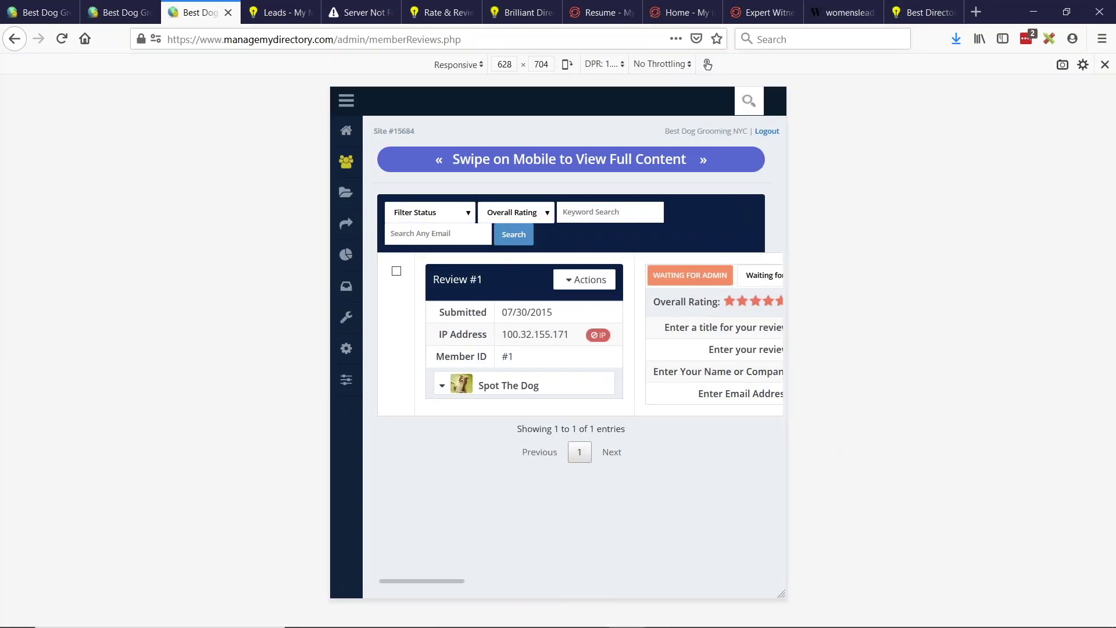
{"action": "left_click_drag", "start_coordinate": [786, 431], "coordinate": [718, 431]}
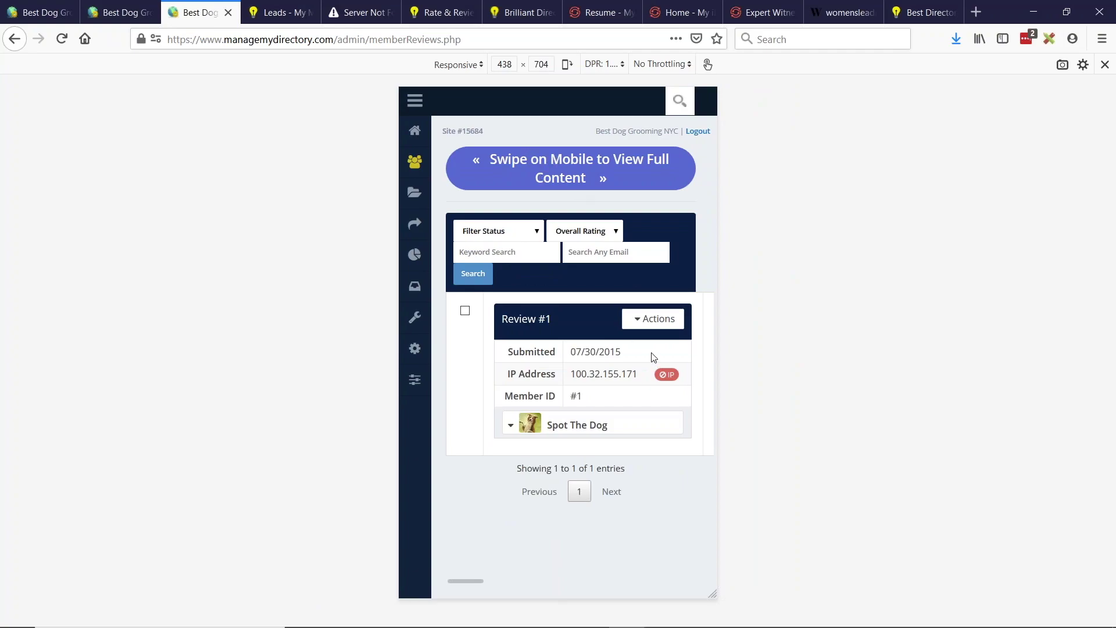
Examine the full width of the member reviews table in the mobile preview.
{"action": "scroll", "coordinate": [652, 356], "scroll_direction": "right", "scroll_amount": 5}
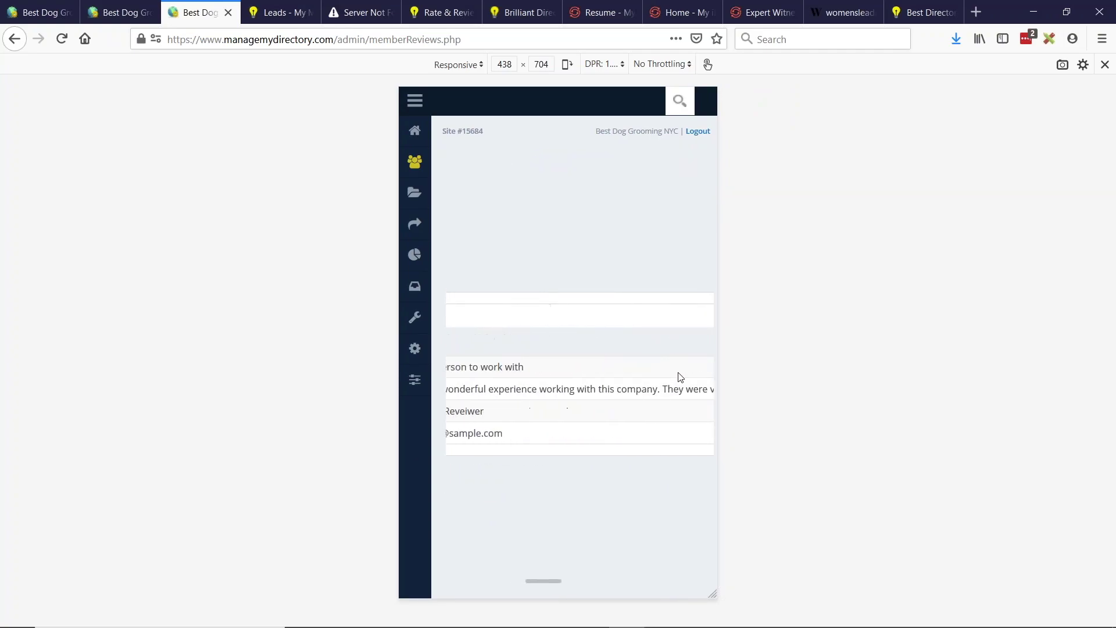
{"action": "scroll", "coordinate": [674, 373], "scroll_direction": "right", "scroll_amount": 2}
{"action": "scroll", "coordinate": [670, 364], "scroll_direction": "left", "scroll_amount": 6}
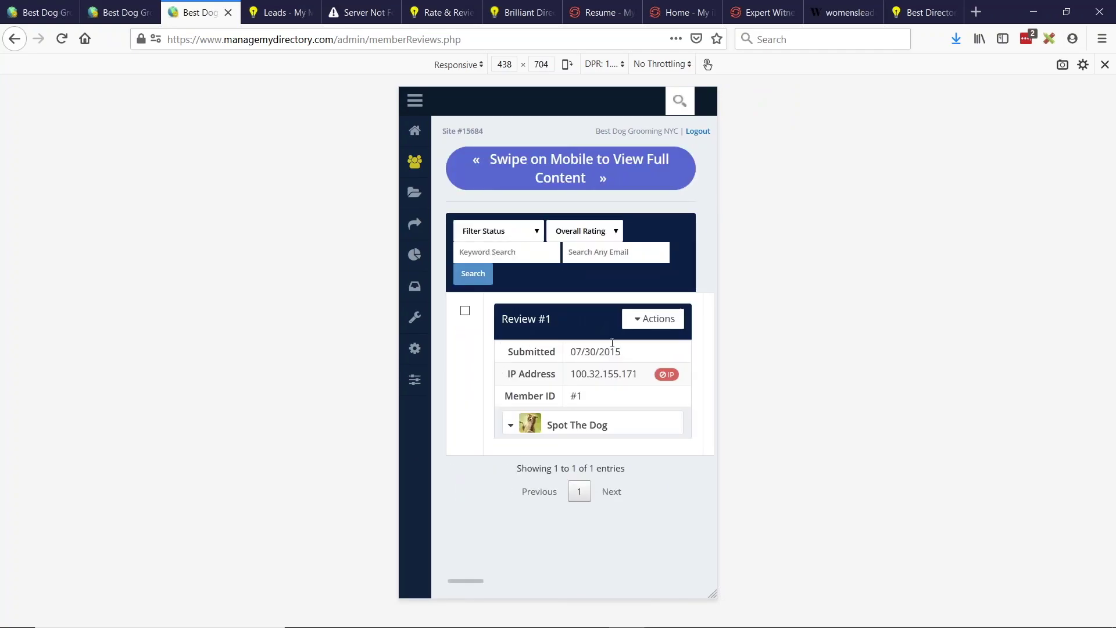
Open Search Members in the mobile preview, examine the member table across its full width, and return to the BD Lab Updates slide.
{"action": "left_click", "coordinate": [415, 101]}
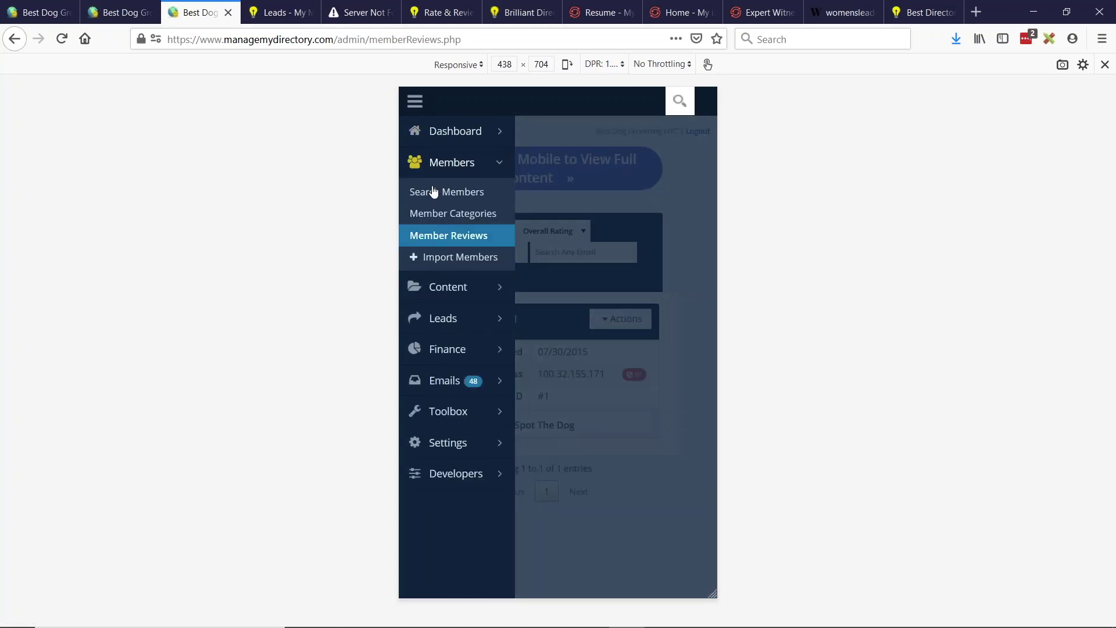
{"action": "left_click", "coordinate": [433, 192]}
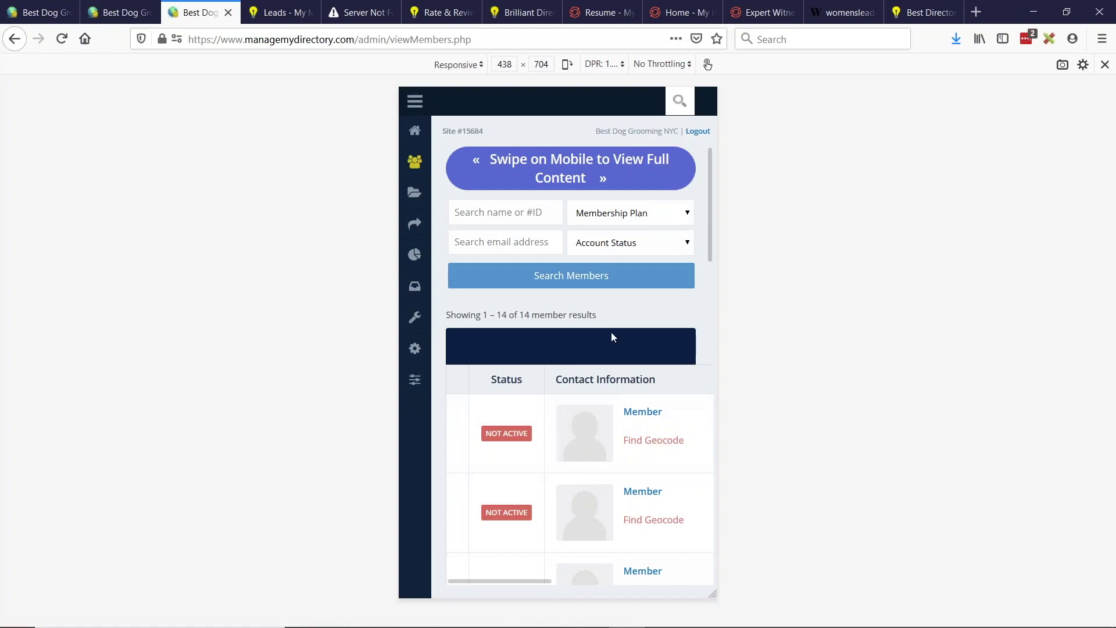
{"action": "scroll", "coordinate": [625, 411], "scroll_direction": "right", "scroll_amount": 4}
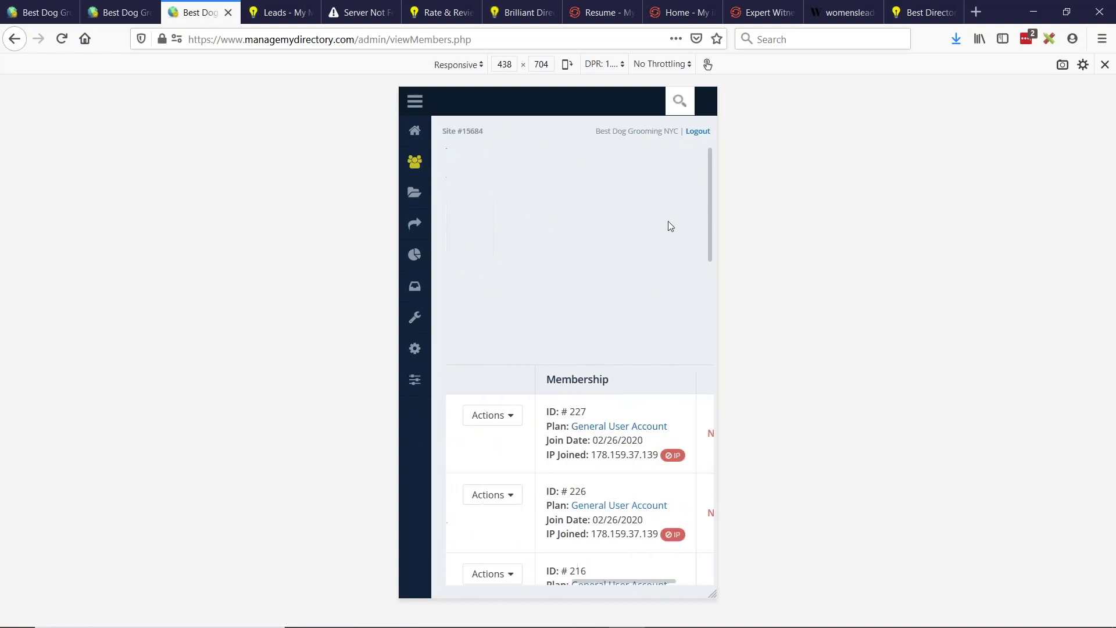
{"action": "scroll", "coordinate": [634, 242], "scroll_direction": "right", "scroll_amount": 2}
{"action": "scroll", "coordinate": [596, 254], "scroll_direction": "left", "scroll_amount": 6}
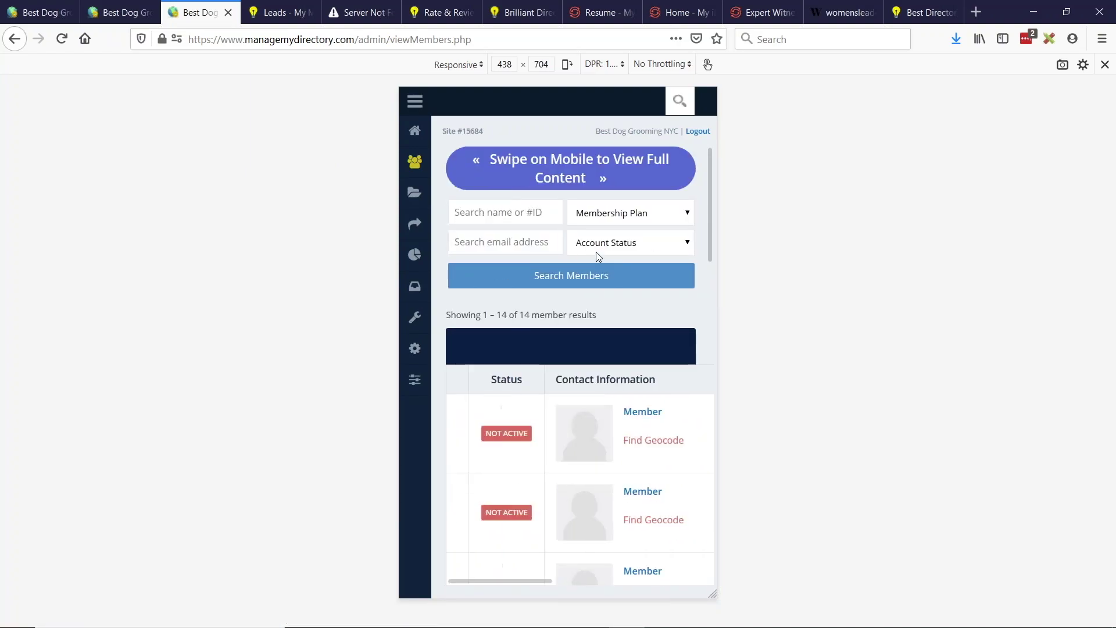
{"action": "scroll", "coordinate": [596, 254], "scroll_direction": "right", "scroll_amount": 6}
{"action": "scroll", "coordinate": [596, 253], "scroll_direction": "left", "scroll_amount": 6}
{"action": "scroll", "coordinate": [597, 254], "scroll_direction": "right", "scroll_amount": 5}
{"action": "scroll", "coordinate": [599, 258], "scroll_direction": "left", "scroll_amount": 5}
{"action": "key", "text": "alt+Tab"}
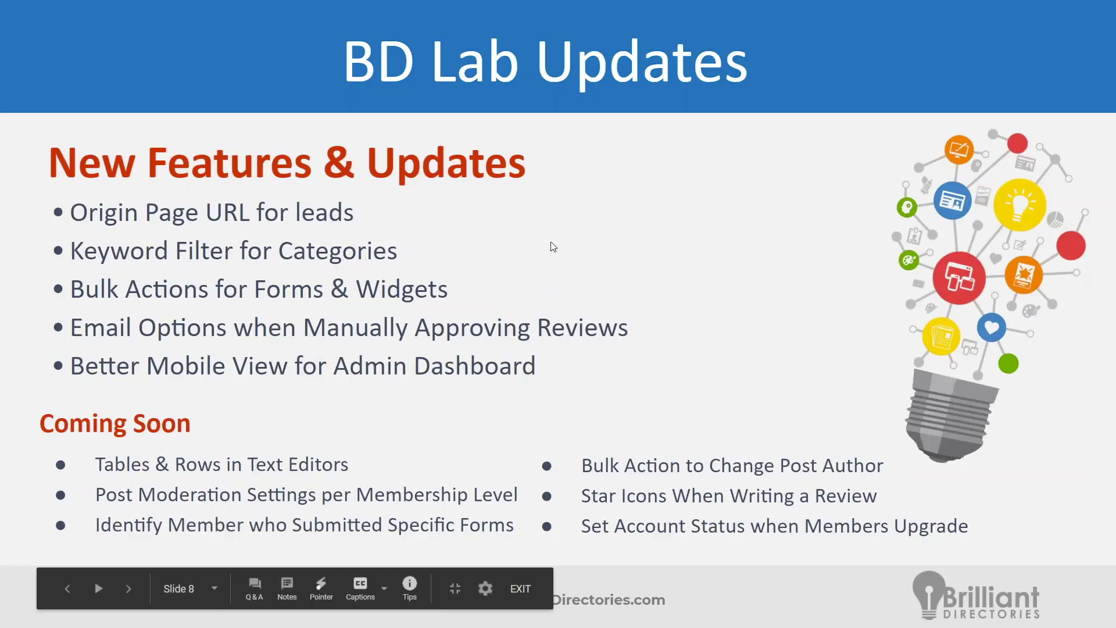
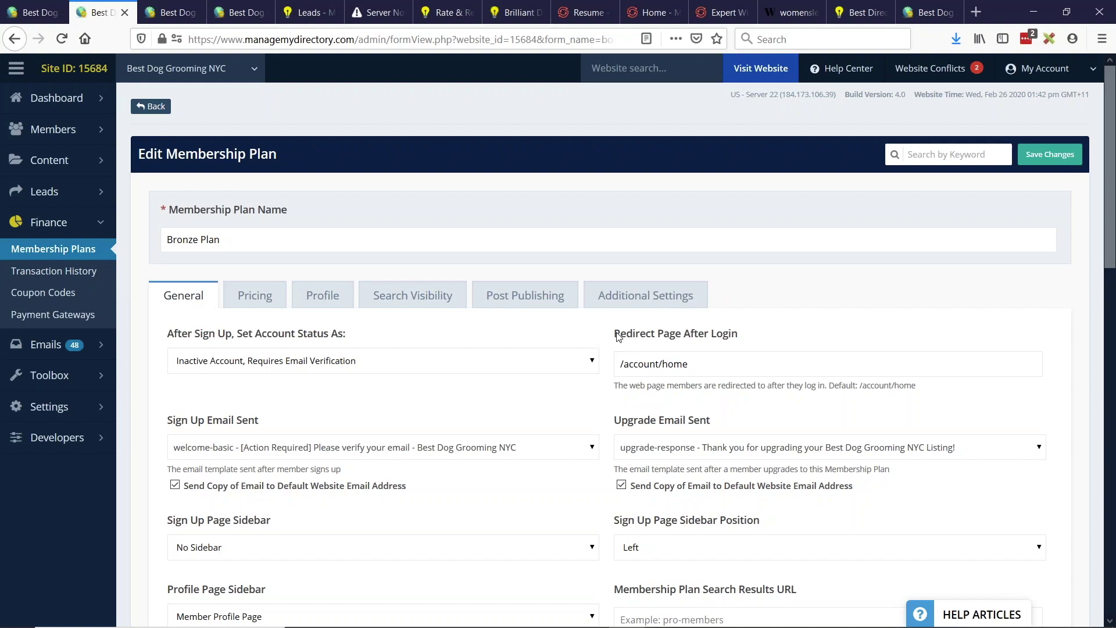
Examine the Redirect Page After Login setting of the Bronze Plan and check the bonus settings slide.
{"action": "left_click_drag", "start_coordinate": [614, 333], "coordinate": [737, 336]}
{"action": "left_click", "coordinate": [744, 334]}
{"action": "left_click_drag", "start_coordinate": [623, 363], "coordinate": [688, 363]}
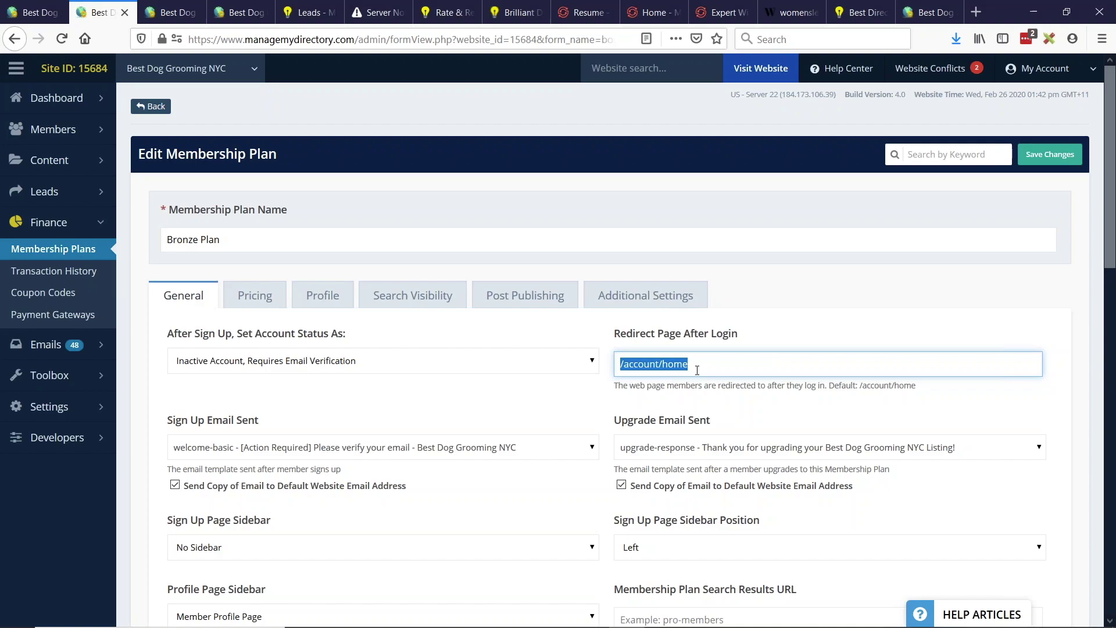
{"action": "left_click", "coordinate": [724, 333]}
{"action": "key", "text": "alt+Tab"}
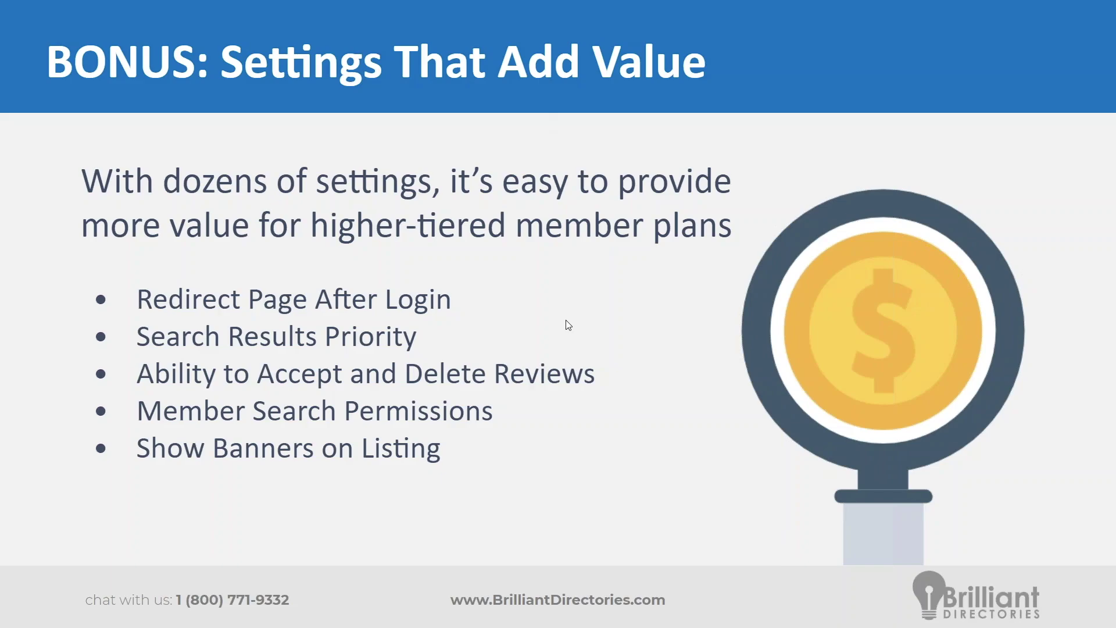
{"action": "key", "text": "alt+Tab"}
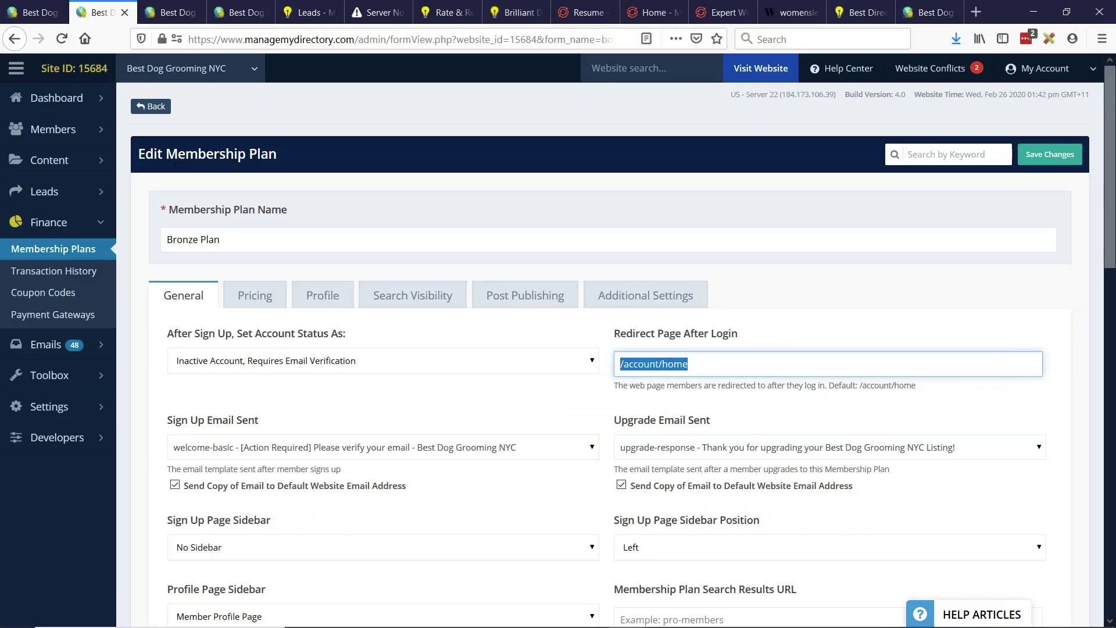
Try a Search Results Priority of 0 in the Bronze Plan's search visibility settings, and set it back to 3.
{"action": "left_click", "coordinate": [404, 302]}
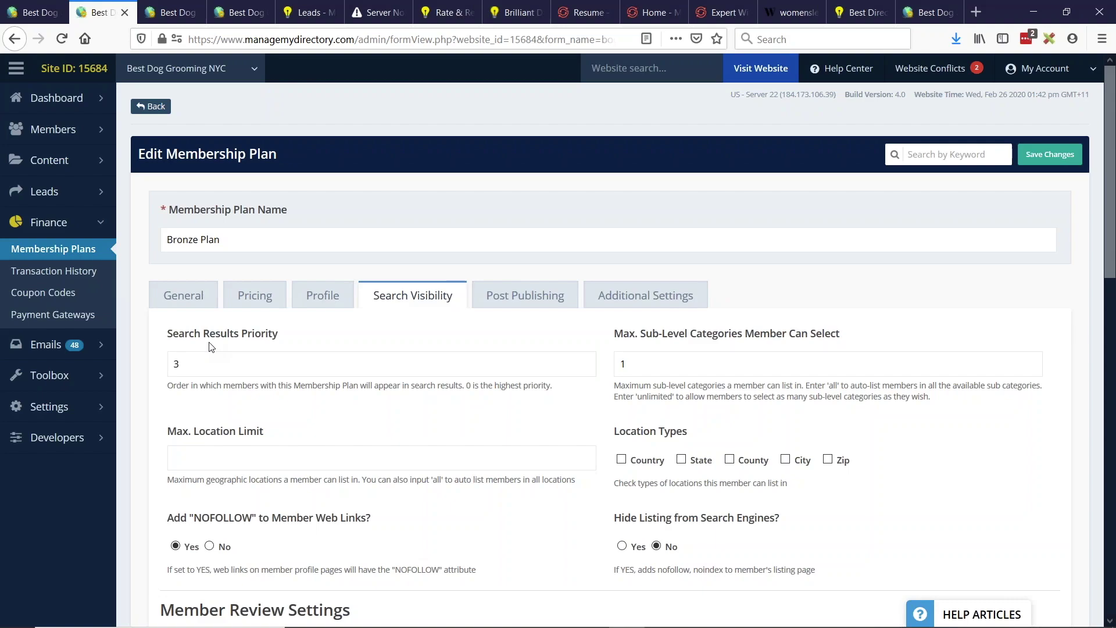
{"action": "left_click_drag", "start_coordinate": [250, 364], "coordinate": [151, 360]}
{"action": "type", "text": "0"}
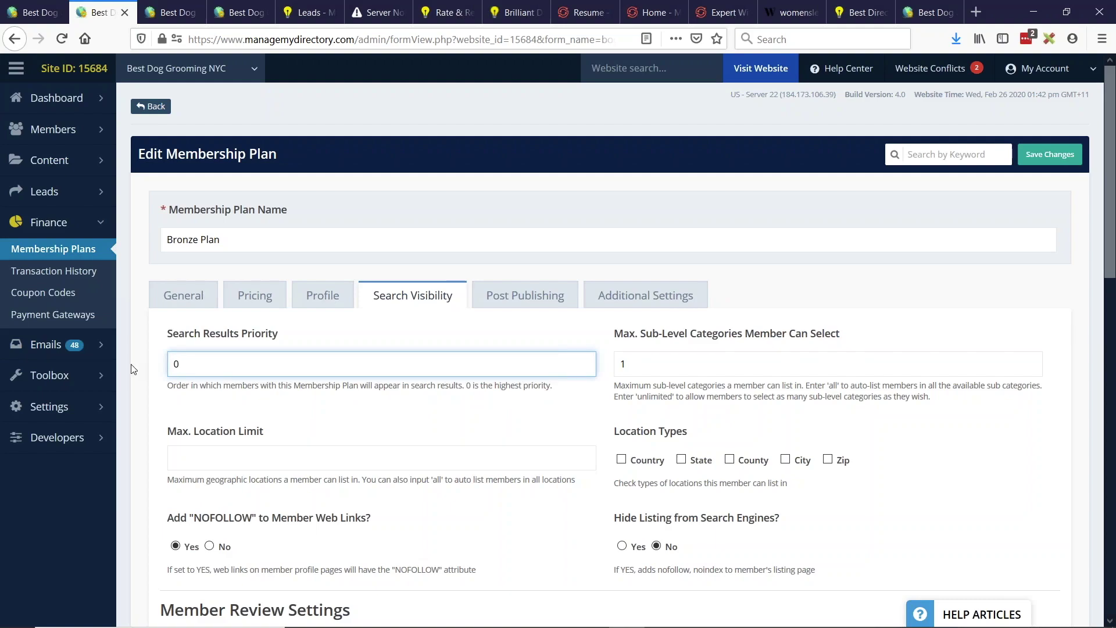
{"action": "double_click", "coordinate": [232, 375]}
{"action": "type", "text": "3"}
{"action": "left_click", "coordinate": [196, 336]}
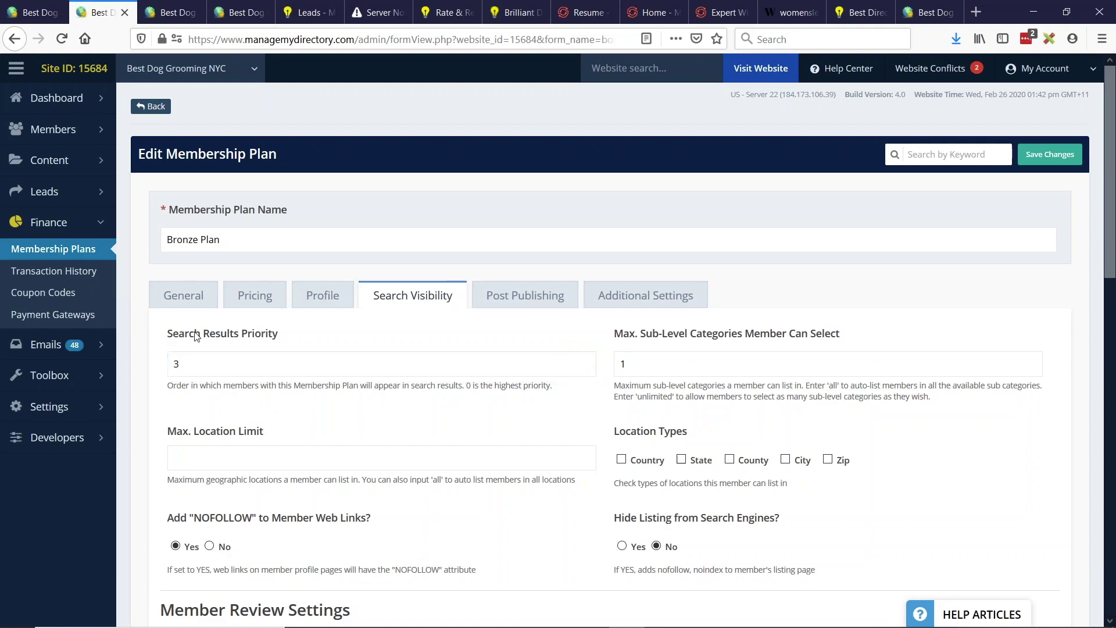
{"action": "left_click_drag", "start_coordinate": [197, 336], "coordinate": [262, 340]}
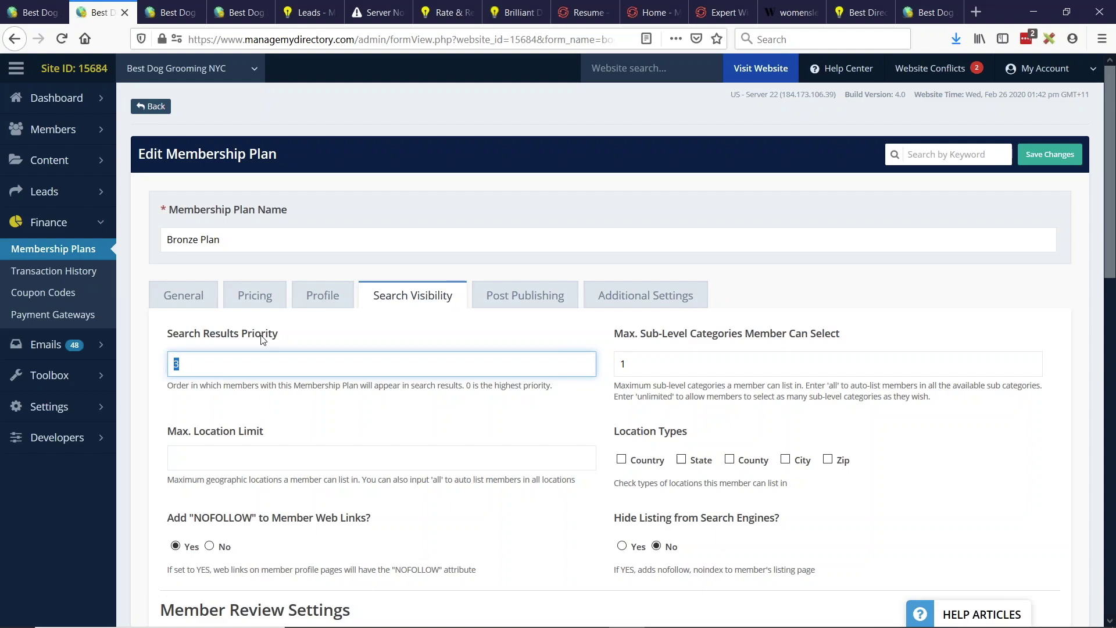
{"action": "key", "text": "alt"}
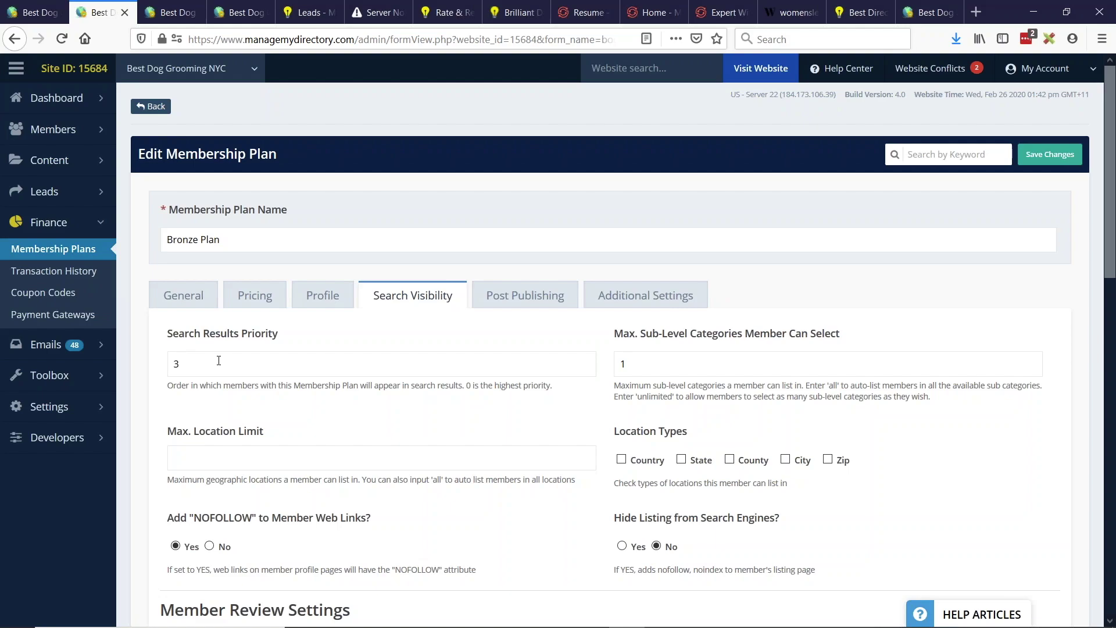
Open the post type settings in a separate browser tab and start editing the Property post type.
{"action": "left_click", "coordinate": [100, 165]}
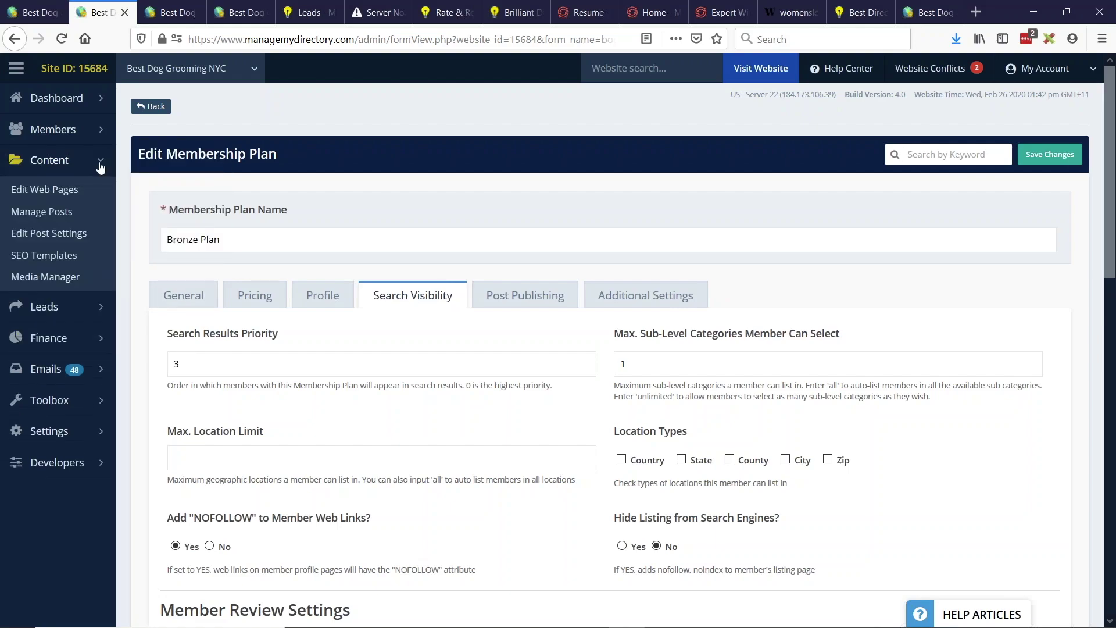
{"action": "middle_click", "coordinate": [44, 238]}
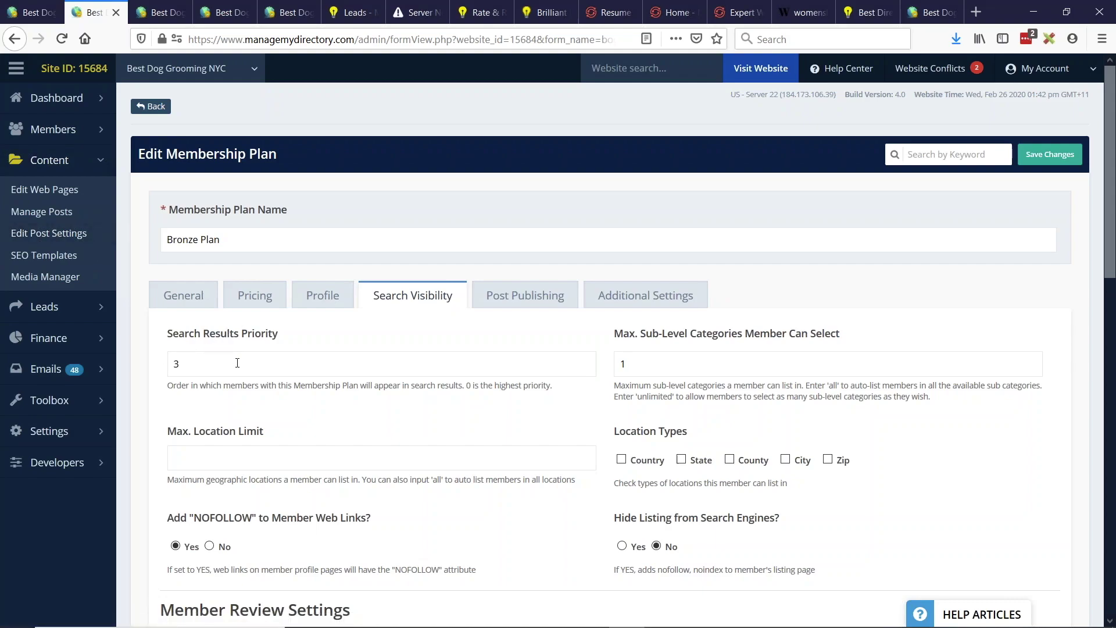
{"action": "left_click", "coordinate": [161, 7]}
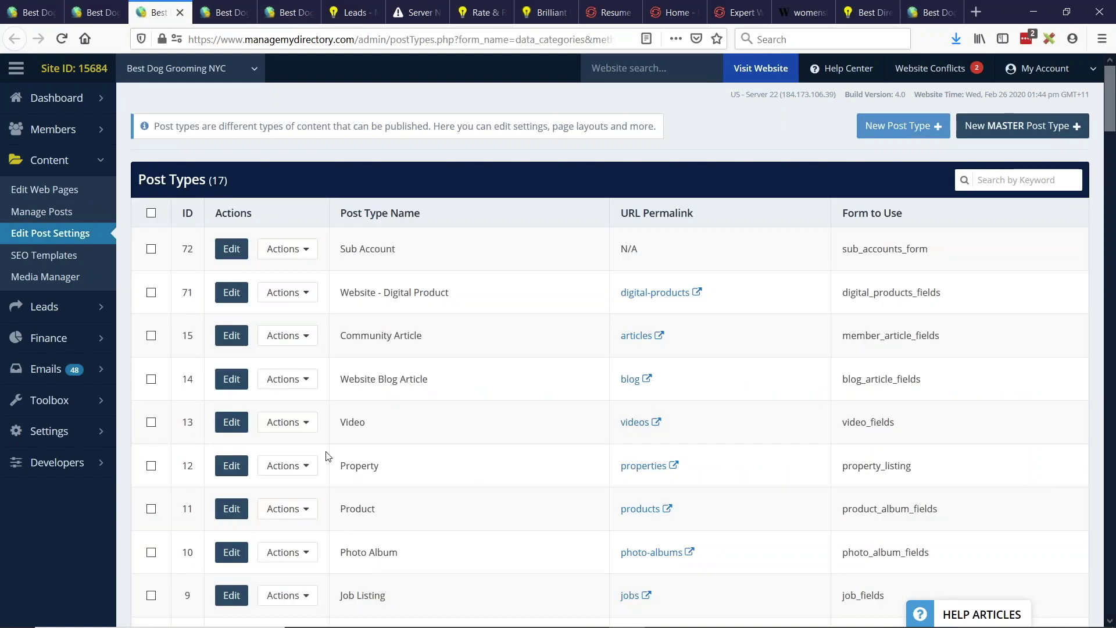
{"action": "left_click", "coordinate": [232, 469]}
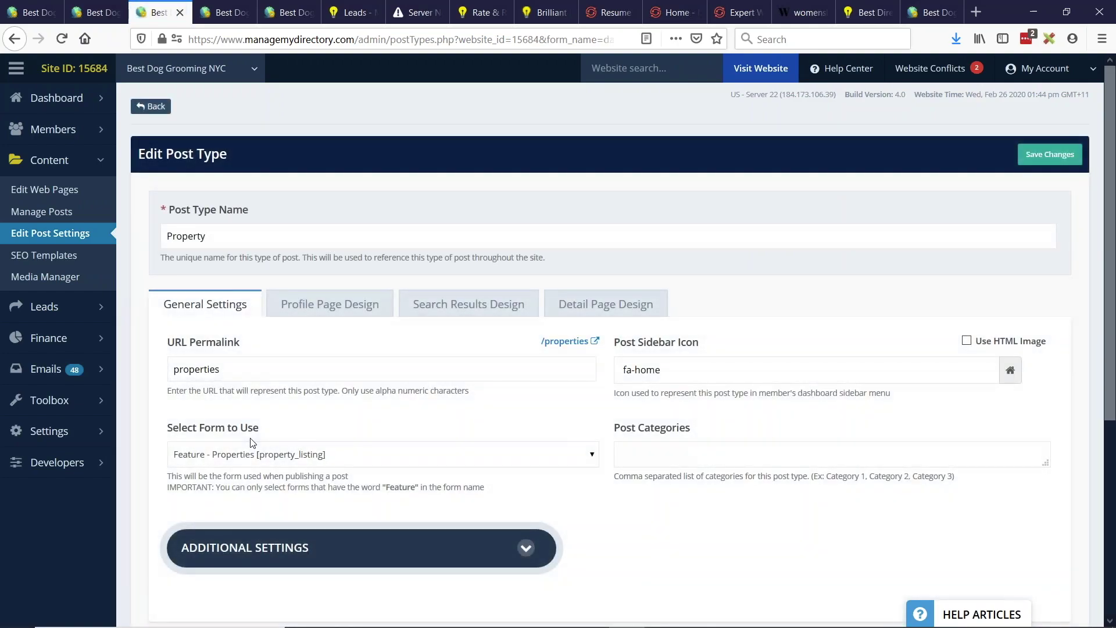
Expand the additional settings of the Property post type's search results design.
{"action": "left_click", "coordinate": [476, 311]}
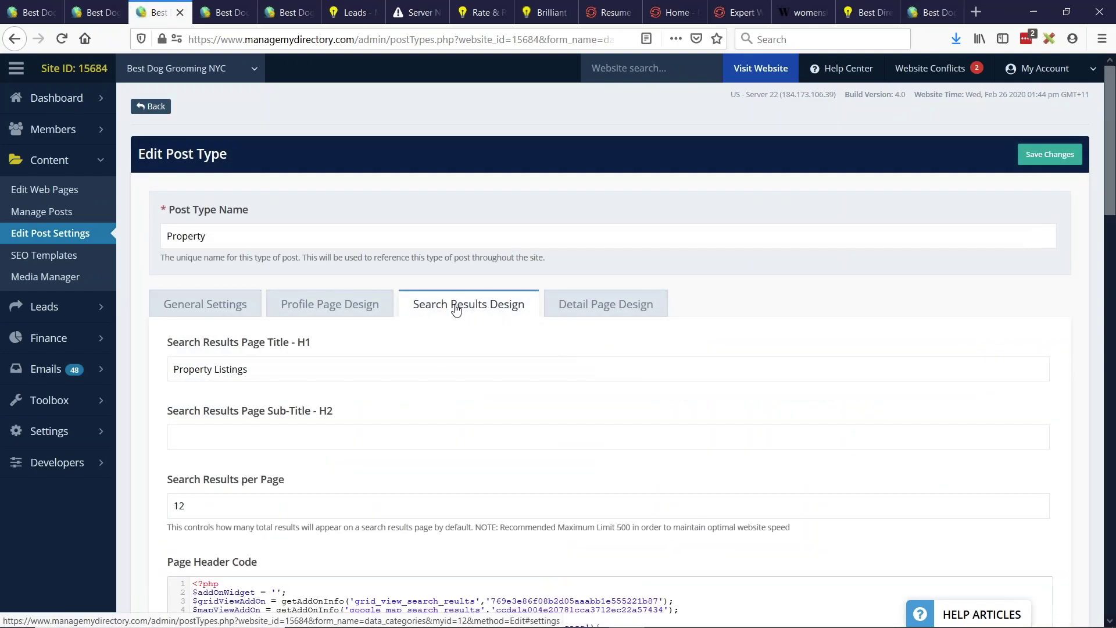
{"action": "scroll", "coordinate": [134, 273], "scroll_direction": "down", "scroll_amount": 10}
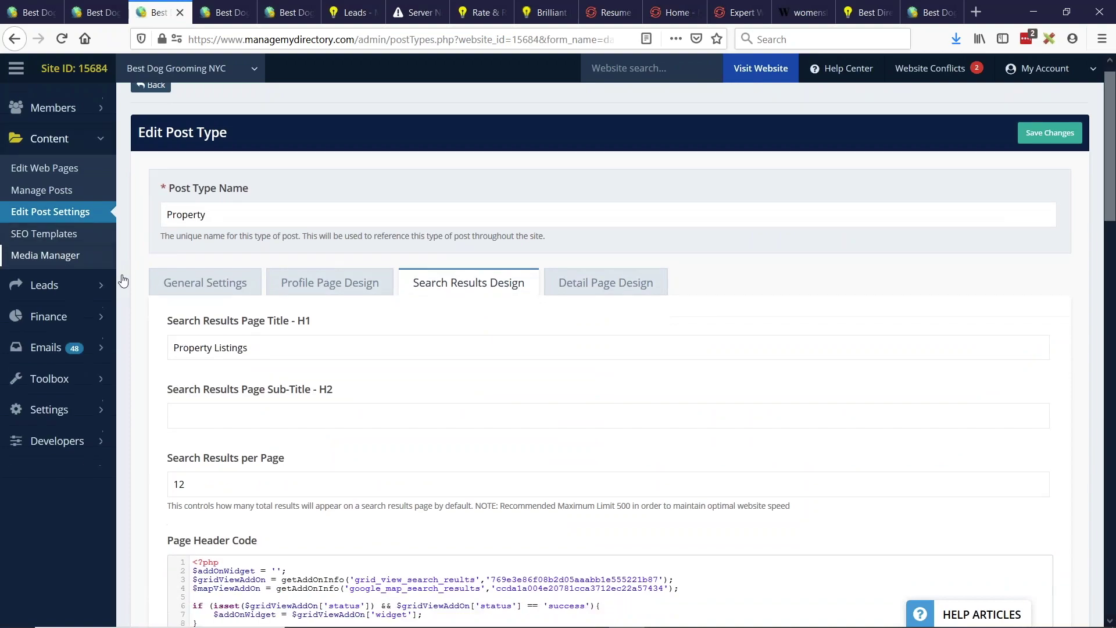
{"action": "scroll", "coordinate": [127, 282], "scroll_direction": "down", "scroll_amount": 15}
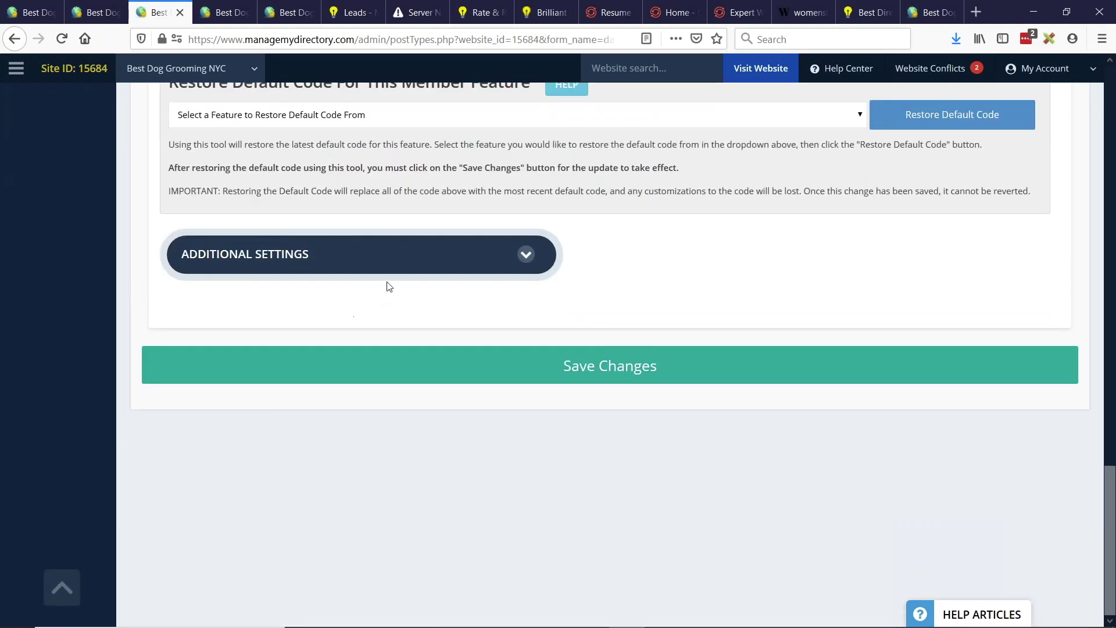
{"action": "left_click", "coordinate": [386, 266]}
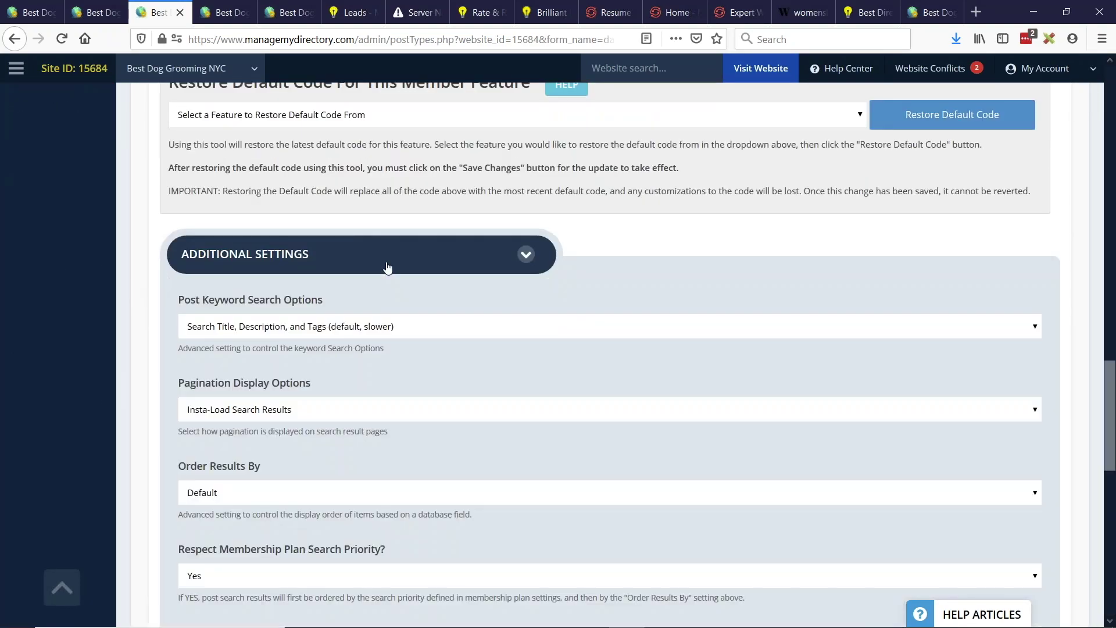
Examine the Respect Membership Plan Search Priority setting in the Property post type's additional search results settings.
{"action": "scroll", "coordinate": [364, 303], "scroll_direction": "down", "scroll_amount": 2}
{"action": "scroll", "coordinate": [364, 304], "scroll_direction": "down", "scroll_amount": 5}
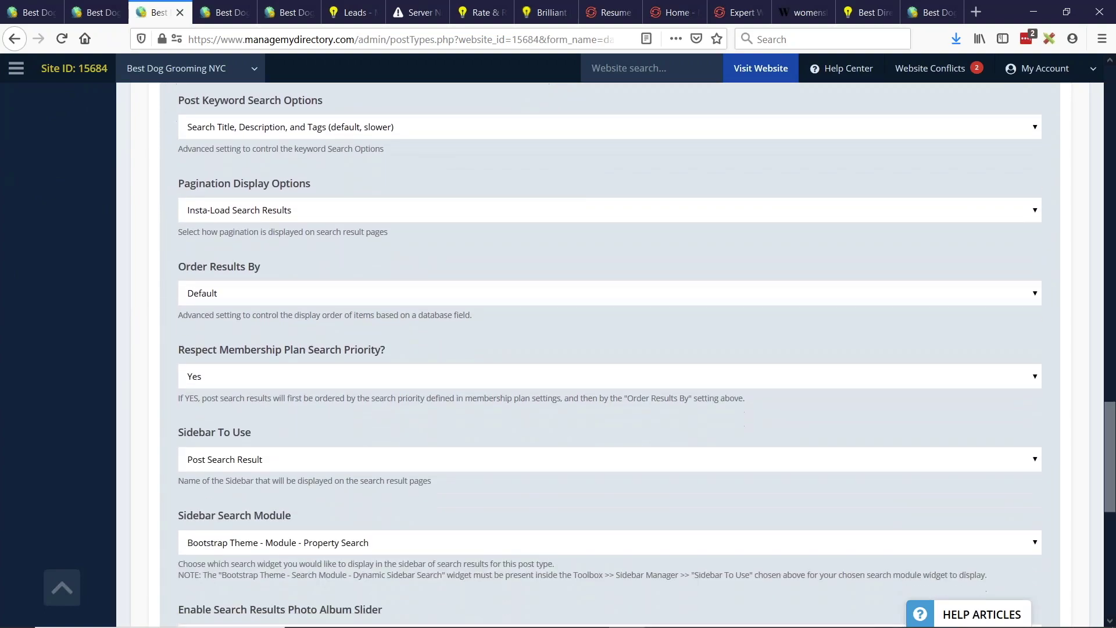
{"action": "scroll", "coordinate": [186, 326], "scroll_direction": "up", "scroll_amount": 1}
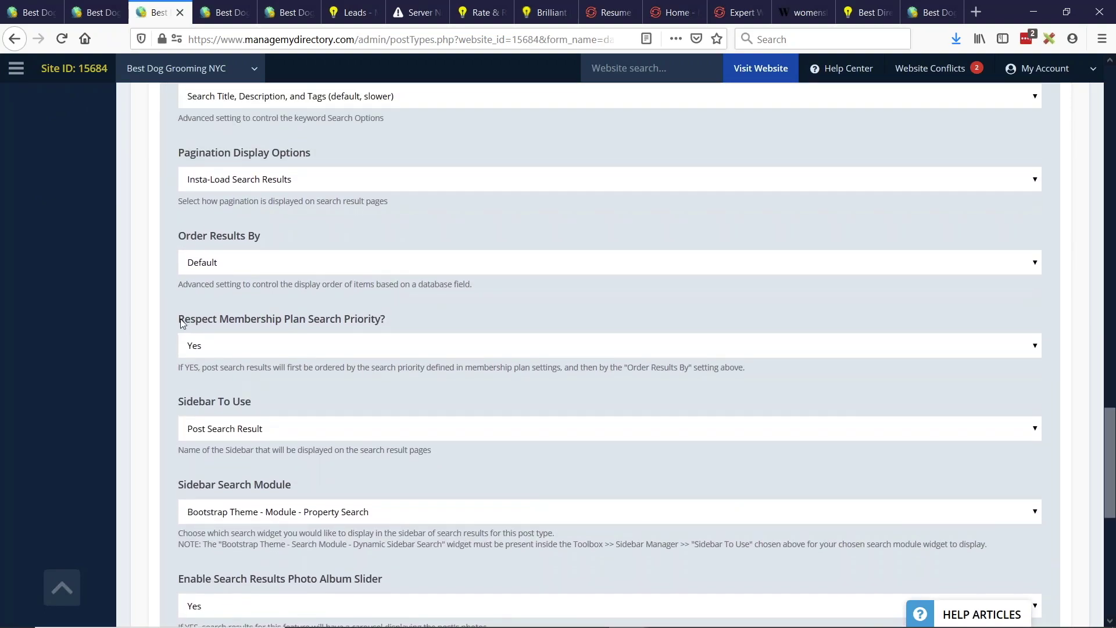
{"action": "left_click_drag", "start_coordinate": [178, 320], "coordinate": [335, 327]}
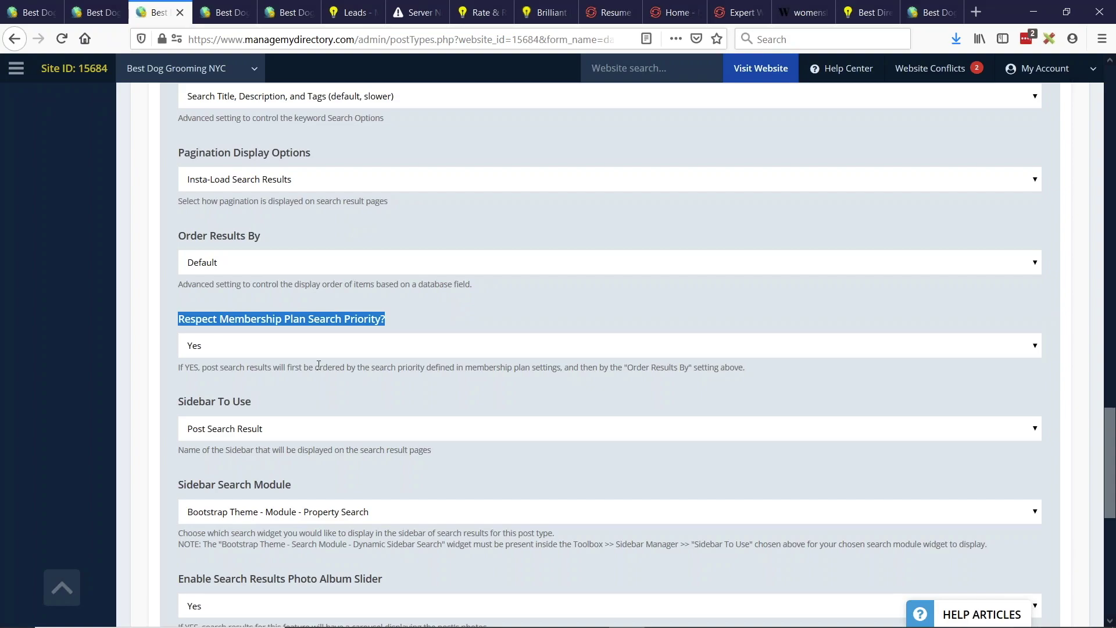
{"action": "left_click", "coordinate": [225, 348]}
{"action": "left_click", "coordinate": [201, 367]}
{"action": "left_click", "coordinate": [535, 321]}
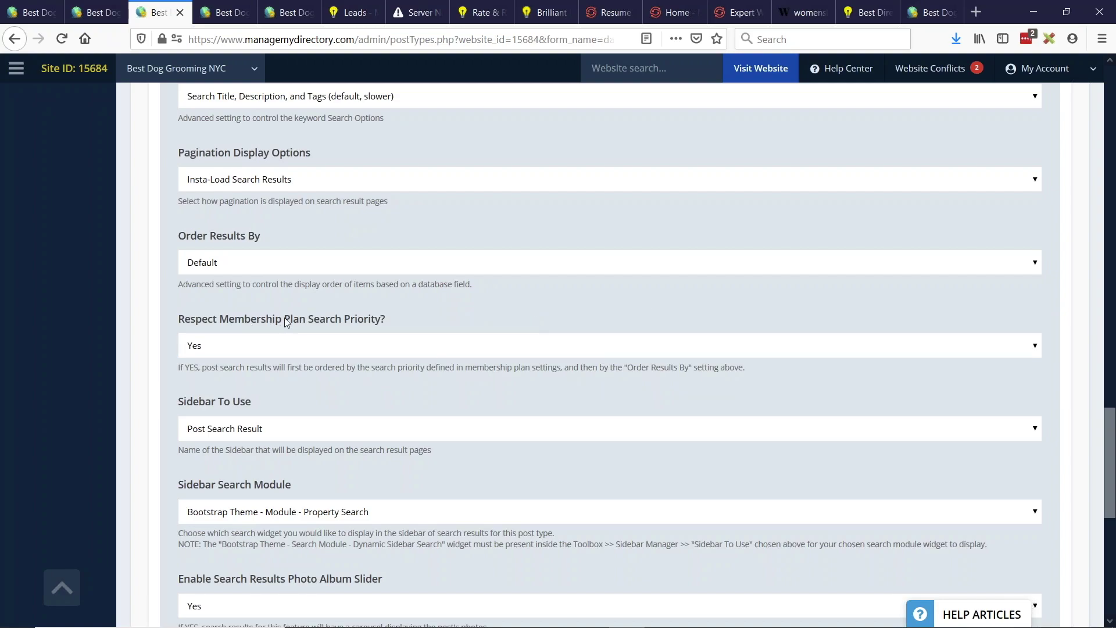
{"action": "left_click_drag", "start_coordinate": [227, 319], "coordinate": [375, 322]}
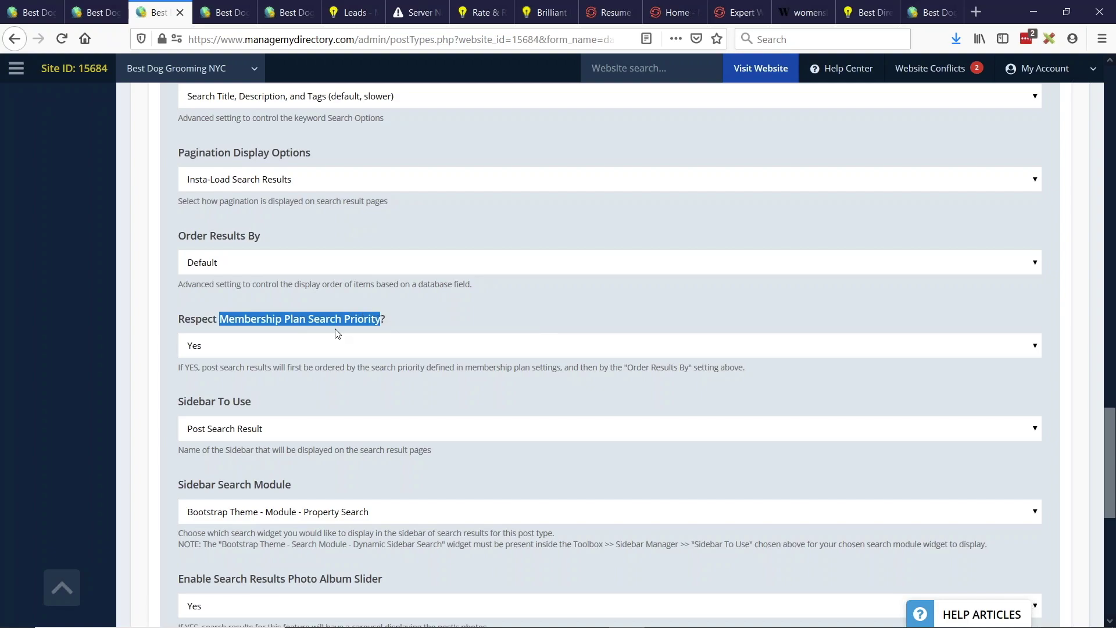
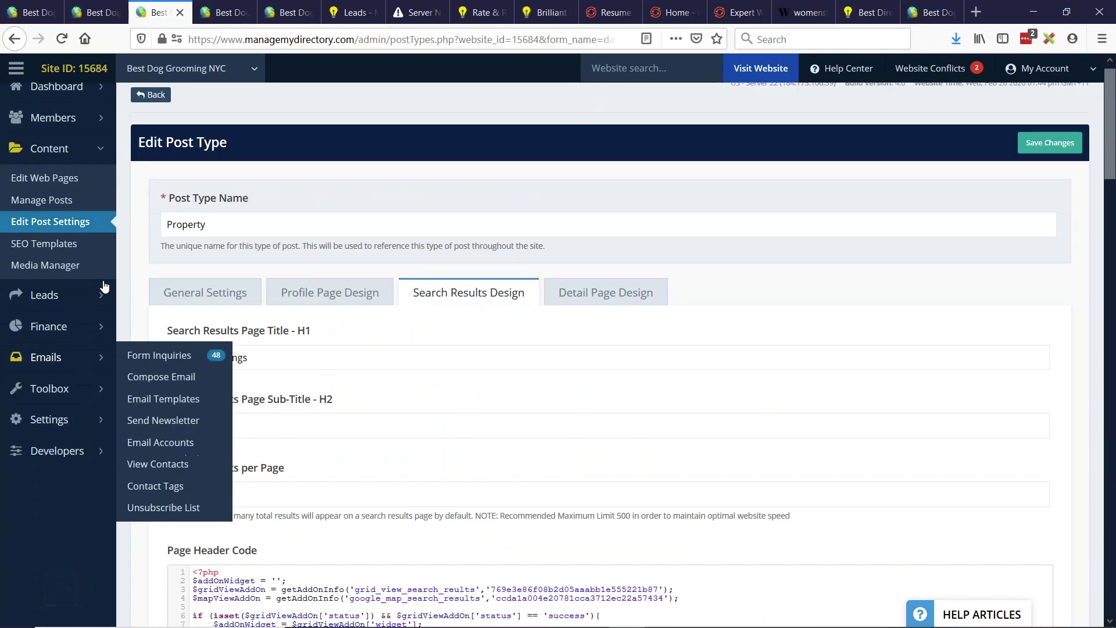
Open the Bronze Plan from the membership plans for editing and show its search visibility settings.
{"action": "mouse_move", "coordinate": [70, 338]}
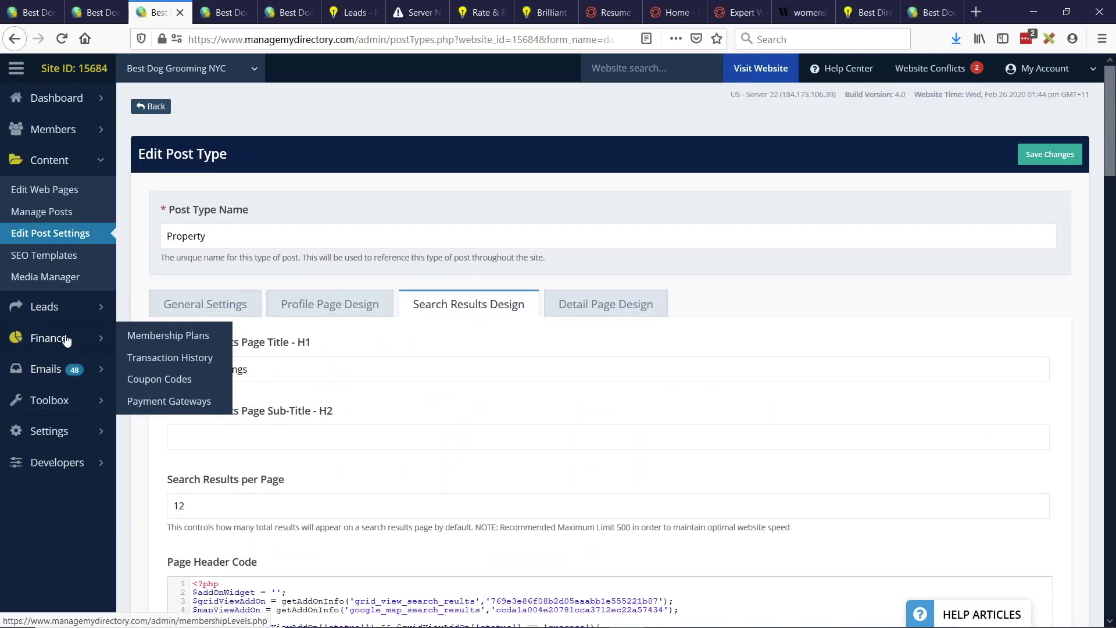
{"action": "left_click", "coordinate": [162, 343]}
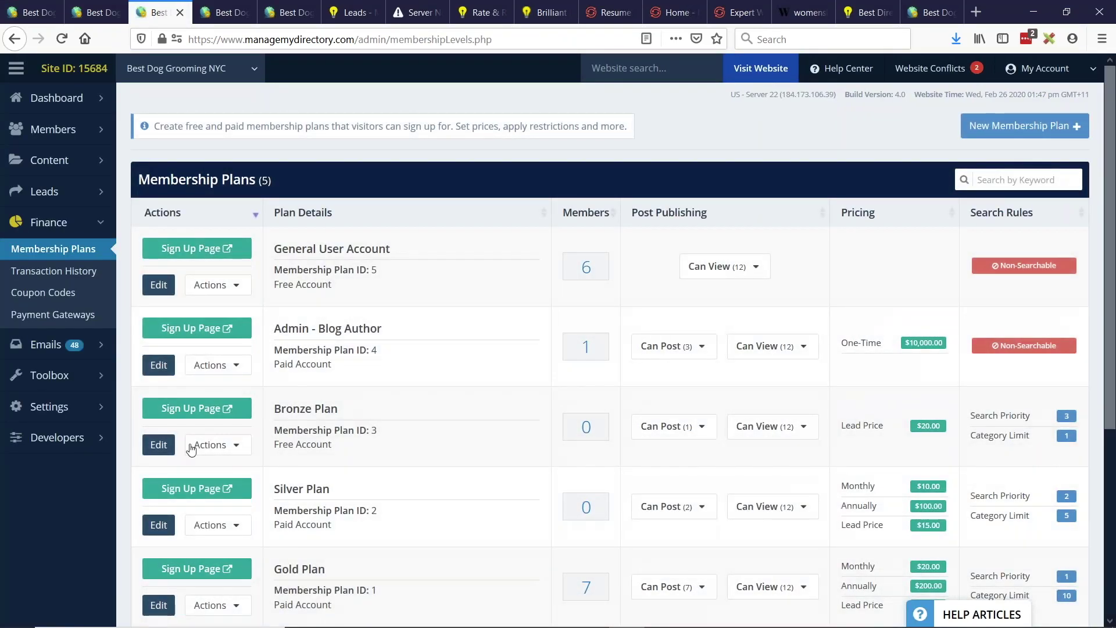
{"action": "left_click", "coordinate": [156, 445]}
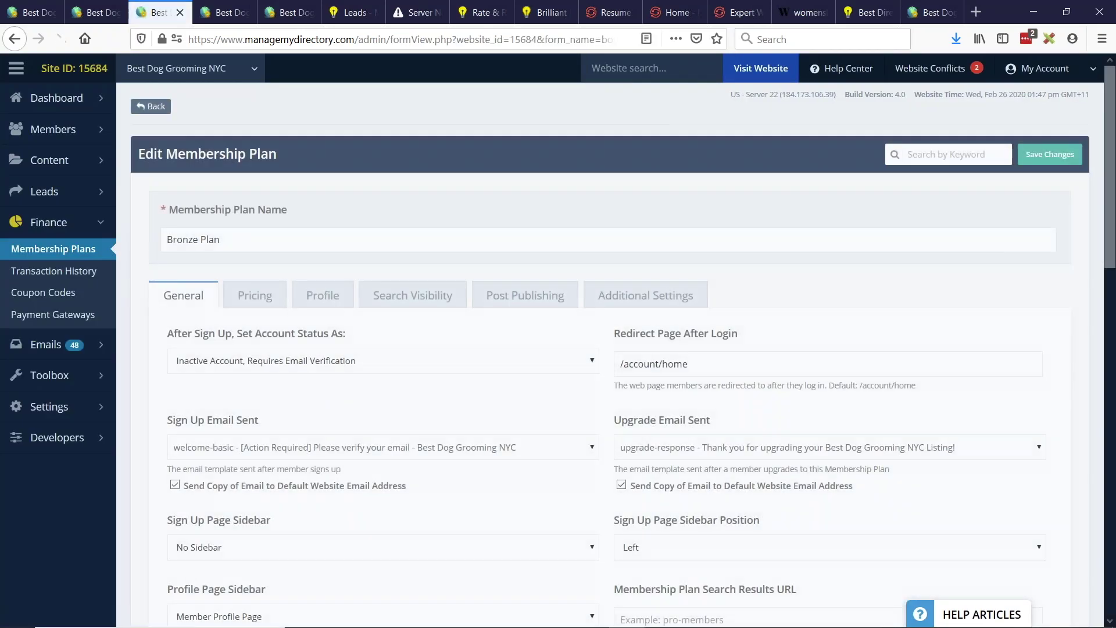
{"action": "left_click", "coordinate": [418, 306]}
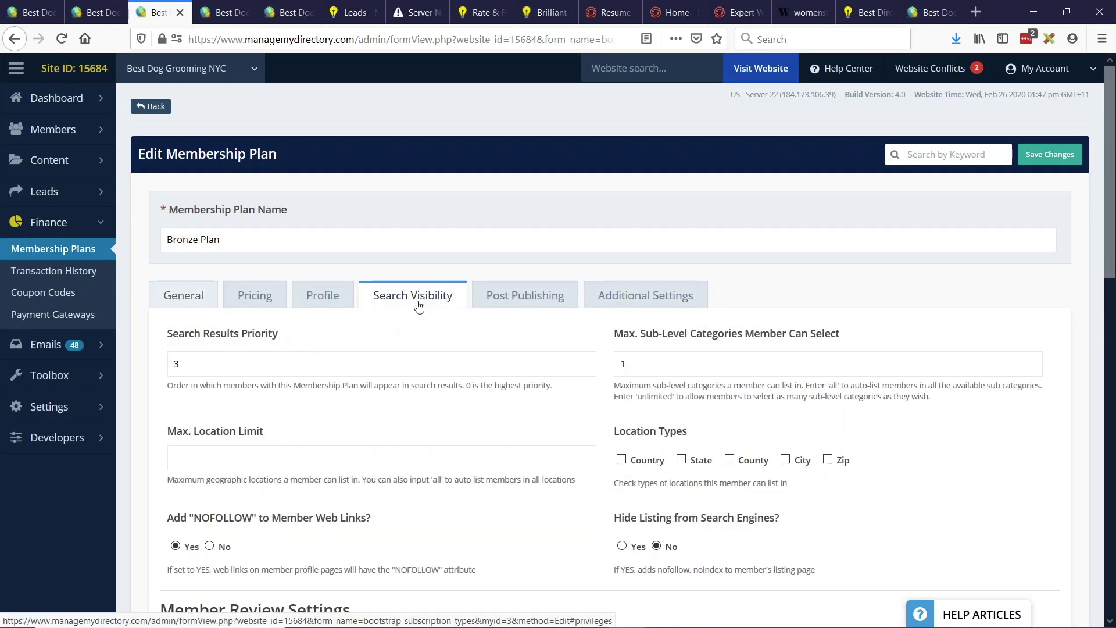
Examine the Bronze Plan's member review settings for accepting, deleting and replying to reviews, and check the bonus settings slide.
{"action": "scroll", "coordinate": [251, 325], "scroll_direction": "down", "scroll_amount": 5}
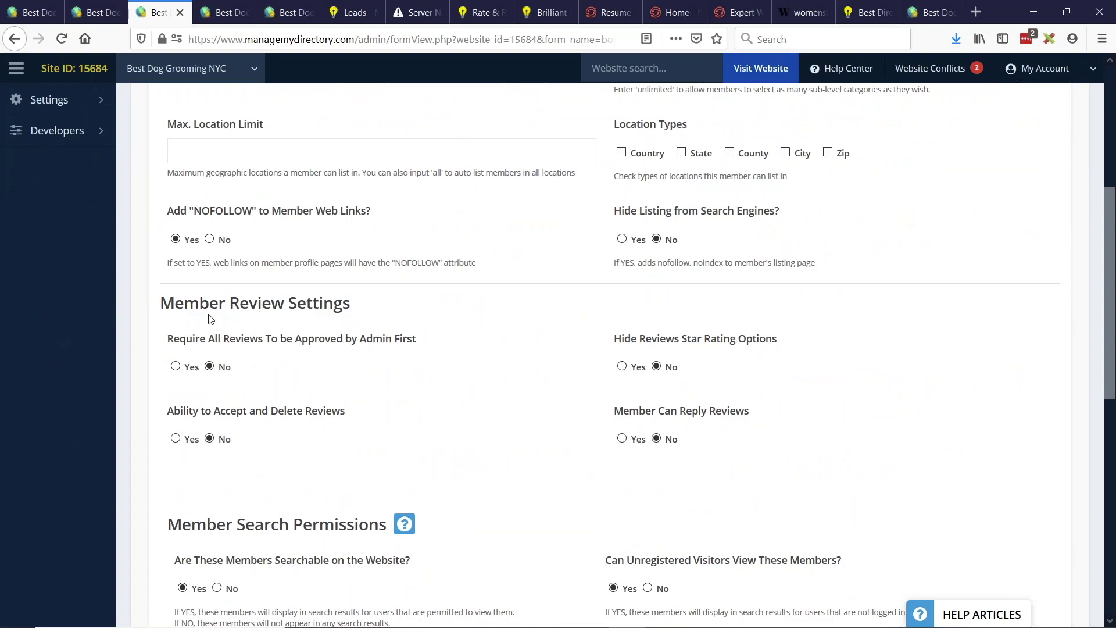
{"action": "left_click_drag", "start_coordinate": [160, 302], "coordinate": [417, 301]}
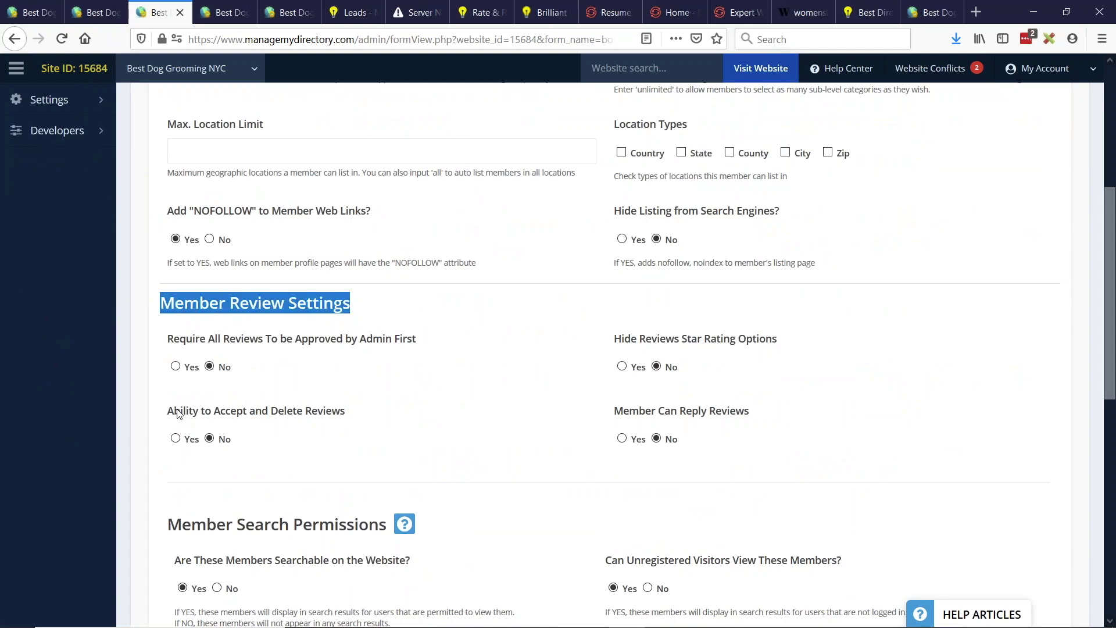
{"action": "left_click_drag", "start_coordinate": [168, 411], "coordinate": [350, 419]}
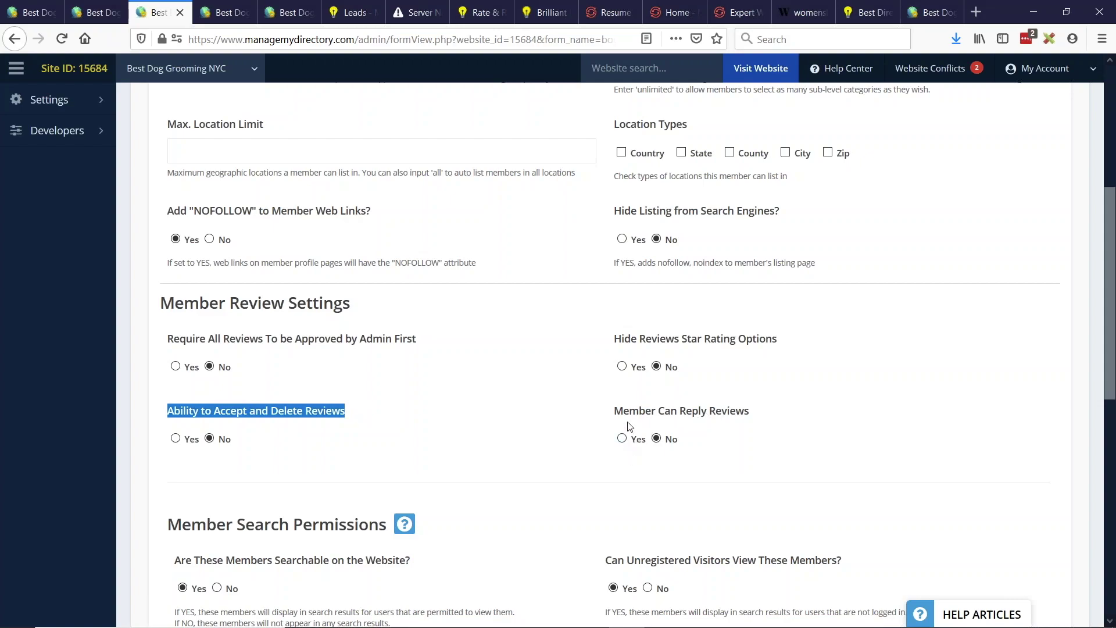
{"action": "left_click_drag", "start_coordinate": [614, 411], "coordinate": [756, 417]}
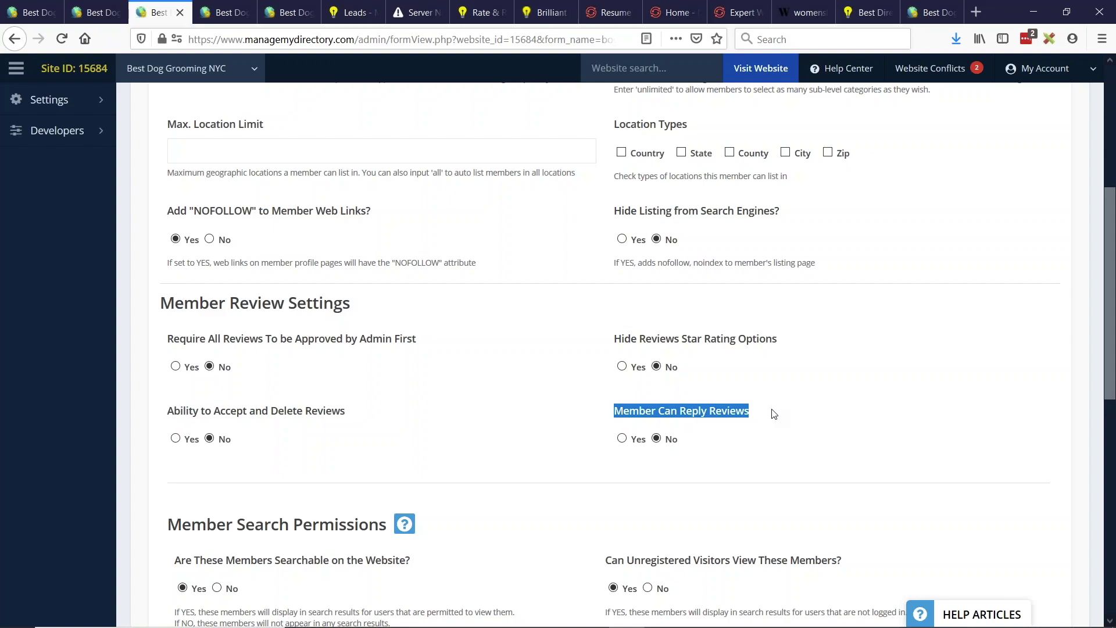
{"action": "left_click", "coordinate": [607, 409]}
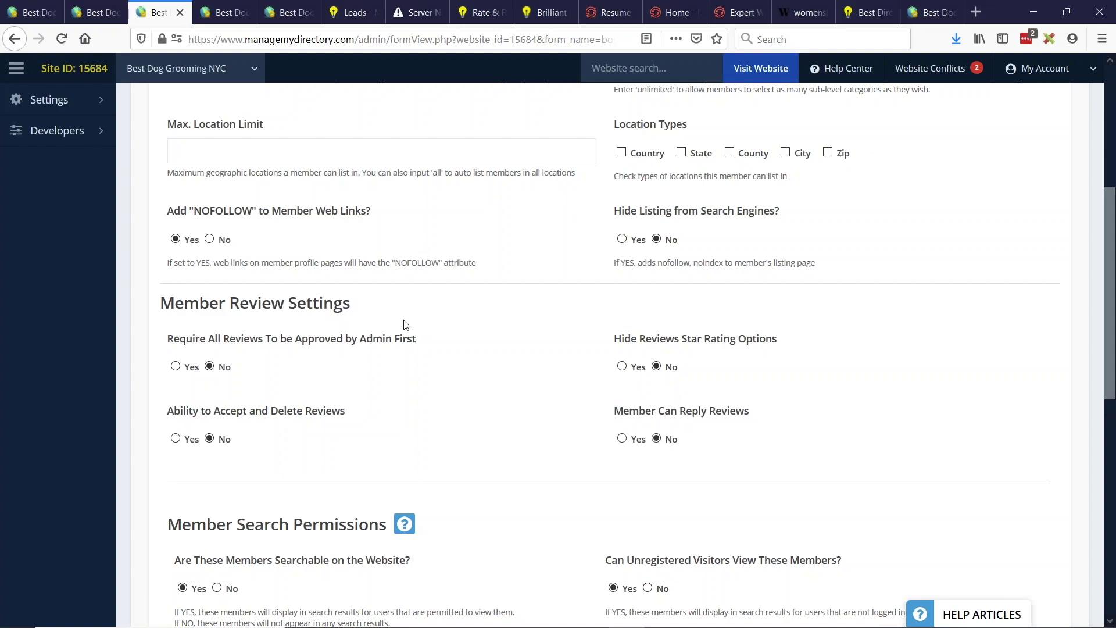
{"action": "left_click_drag", "start_coordinate": [159, 303], "coordinate": [395, 301]}
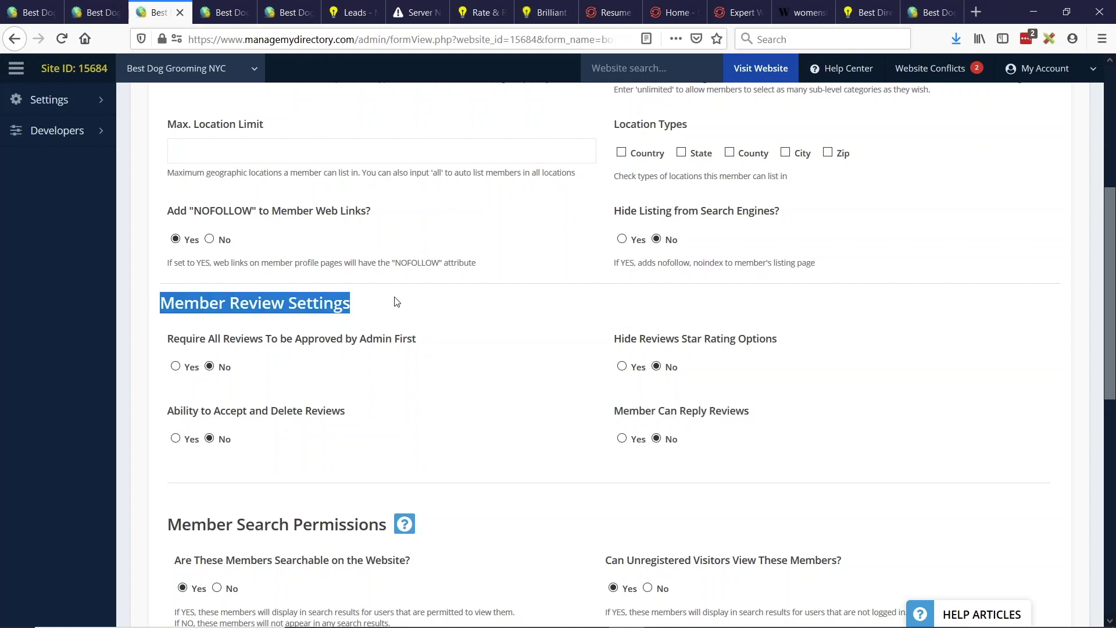
{"action": "key", "text": "alt+Tab"}
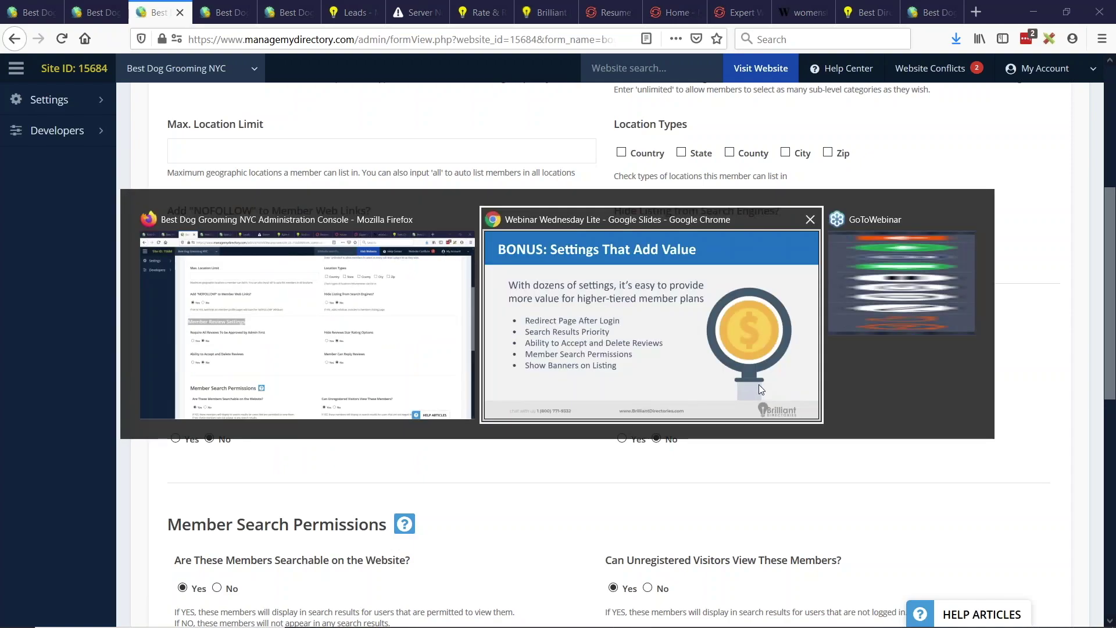
{"action": "left_click", "coordinate": [759, 385]}
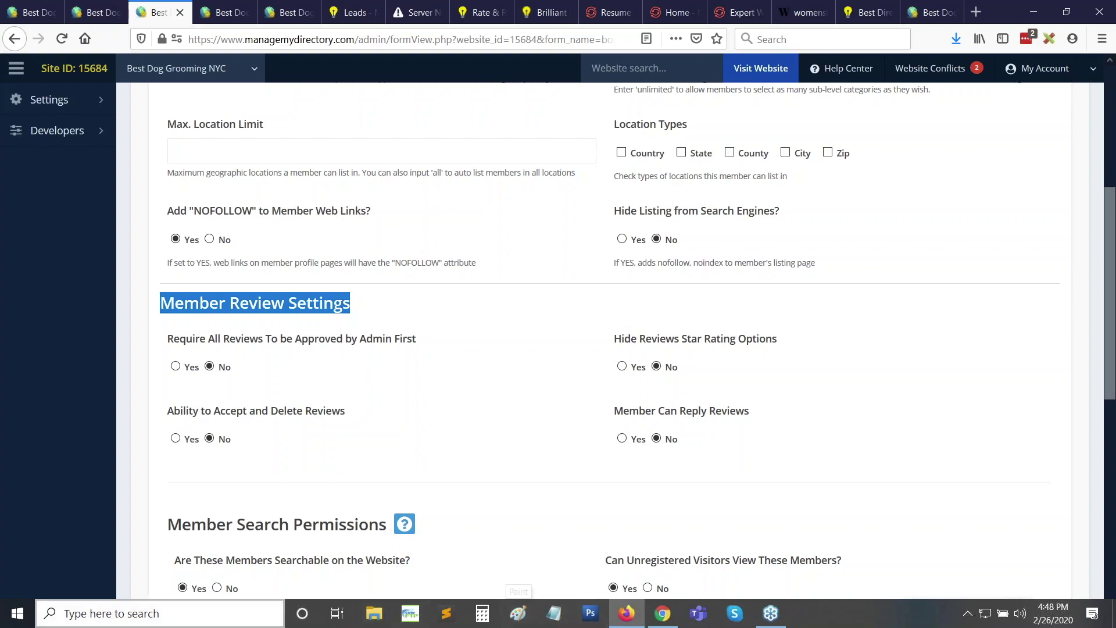
Return to the Bronze Plan and examine whether its members are searchable under Member Search Permissions.
{"action": "left_click", "coordinate": [773, 289]}
{"action": "scroll", "coordinate": [773, 289], "scroll_direction": "down", "scroll_amount": 5}
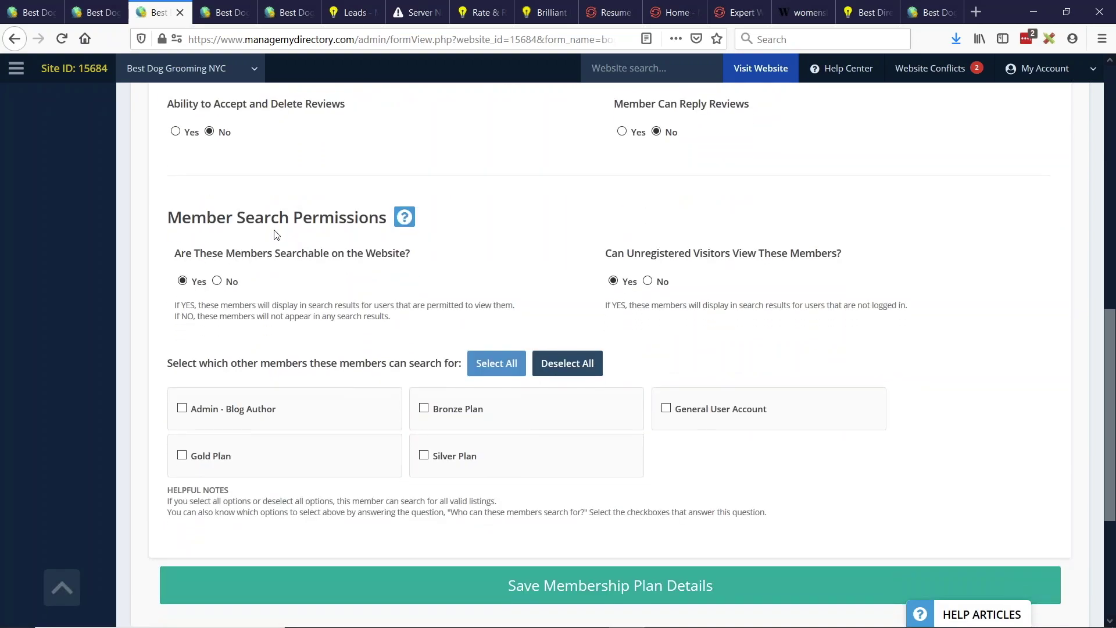
{"action": "scroll", "coordinate": [169, 221], "scroll_direction": "down", "scroll_amount": 3}
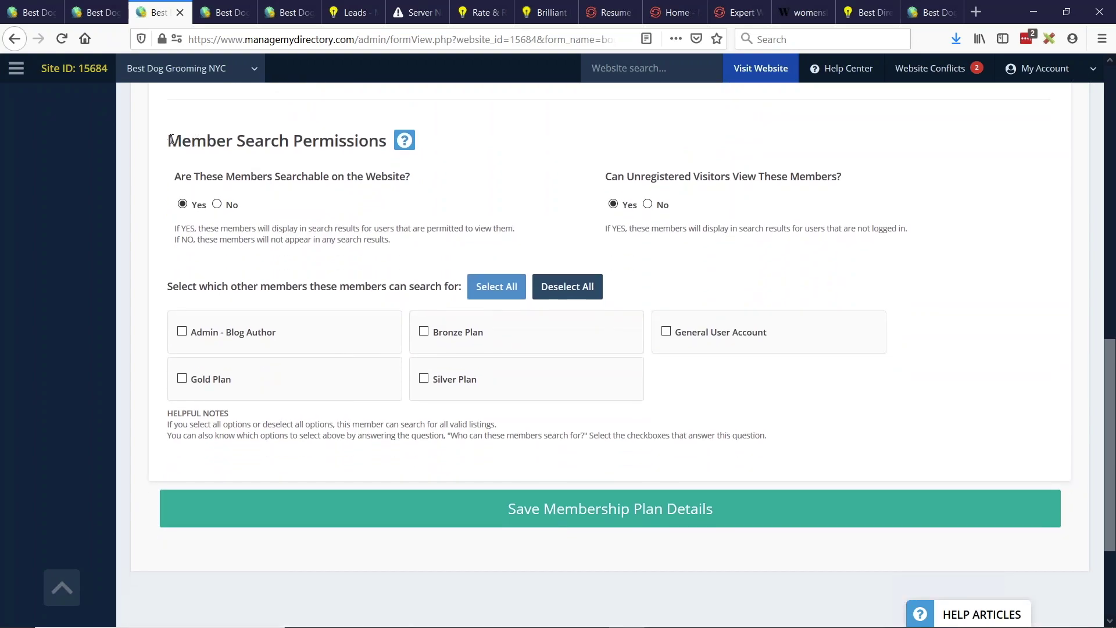
{"action": "left_click_drag", "start_coordinate": [166, 144], "coordinate": [407, 145]}
{"action": "left_click", "coordinate": [382, 158]}
{"action": "left_click_drag", "start_coordinate": [175, 177], "coordinate": [416, 179]}
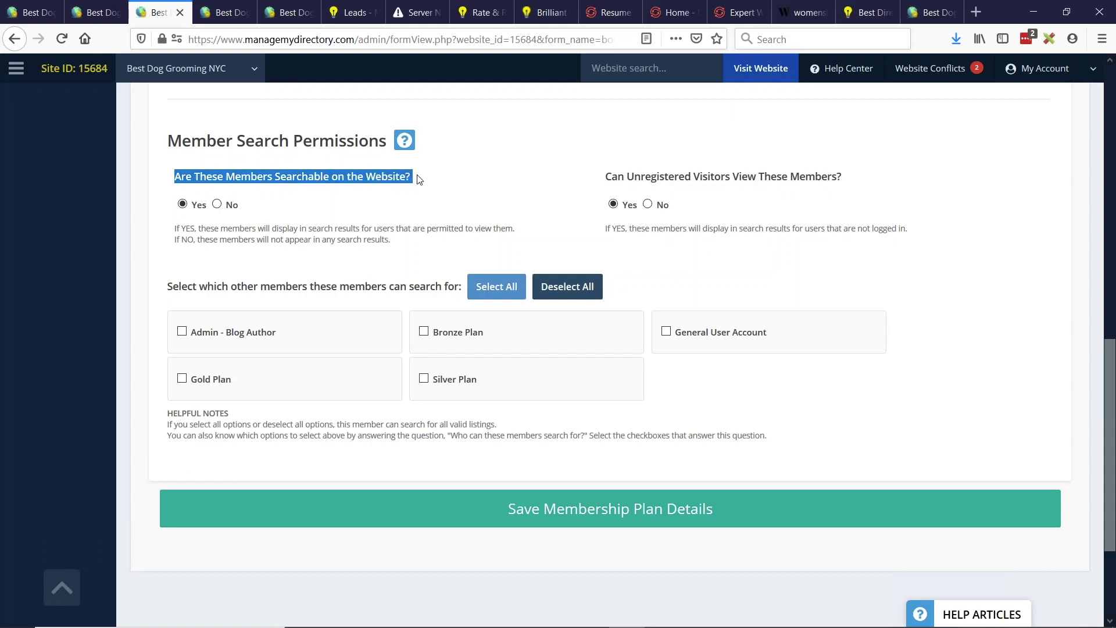
Try making Bronze Plan members unsearchable on the website, and set the option back to Yes.
{"action": "left_click", "coordinate": [217, 206]}
{"action": "left_click", "coordinate": [346, 211]}
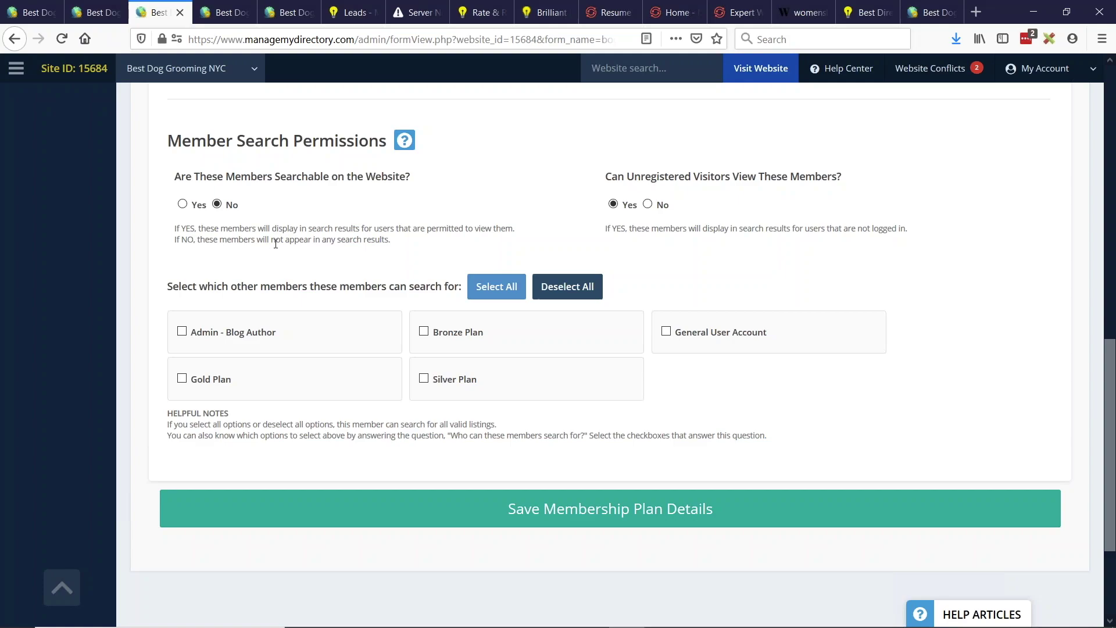
{"action": "left_click", "coordinate": [198, 207]}
Examine the Bronze Plan's options for which other members its members can search for.
{"action": "scroll", "coordinate": [195, 269], "scroll_direction": "down", "scroll_amount": 1}
{"action": "scroll", "coordinate": [195, 268], "scroll_direction": "down", "scroll_amount": 1}
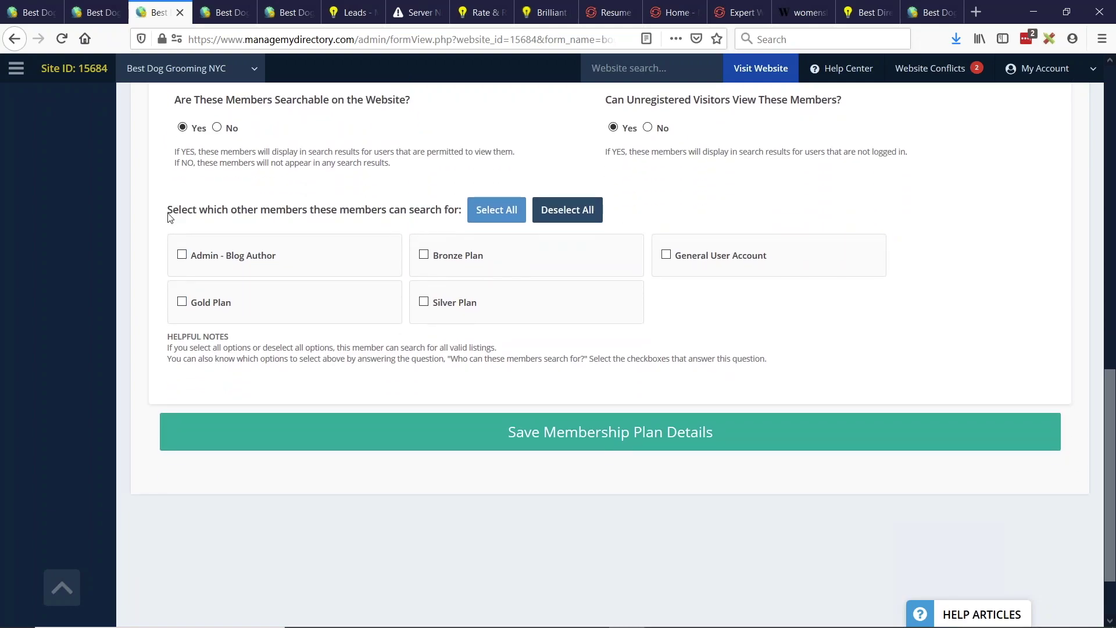
{"action": "left_click_drag", "start_coordinate": [167, 212], "coordinate": [277, 214]}
{"action": "left_click", "coordinate": [367, 204]}
{"action": "scroll", "coordinate": [438, 332], "scroll_direction": "up", "scroll_amount": 10}
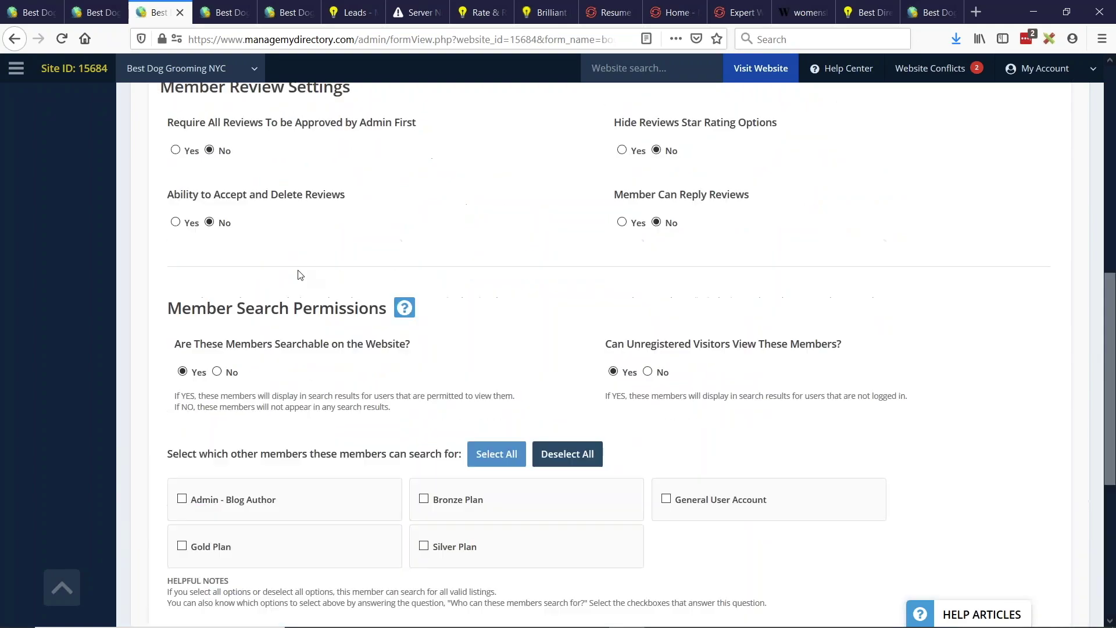
{"action": "left_click_drag", "start_coordinate": [166, 240], "coordinate": [266, 236]}
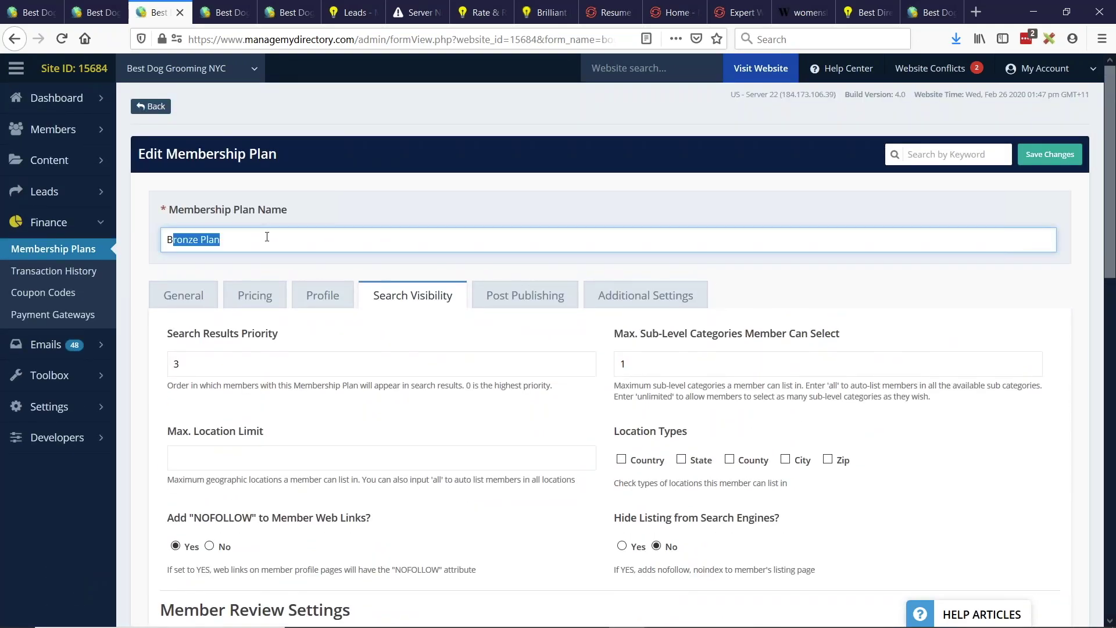
{"action": "scroll", "coordinate": [393, 304], "scroll_direction": "down", "scroll_amount": 10}
{"action": "scroll", "coordinate": [842, 304], "scroll_direction": "up", "scroll_amount": 4}
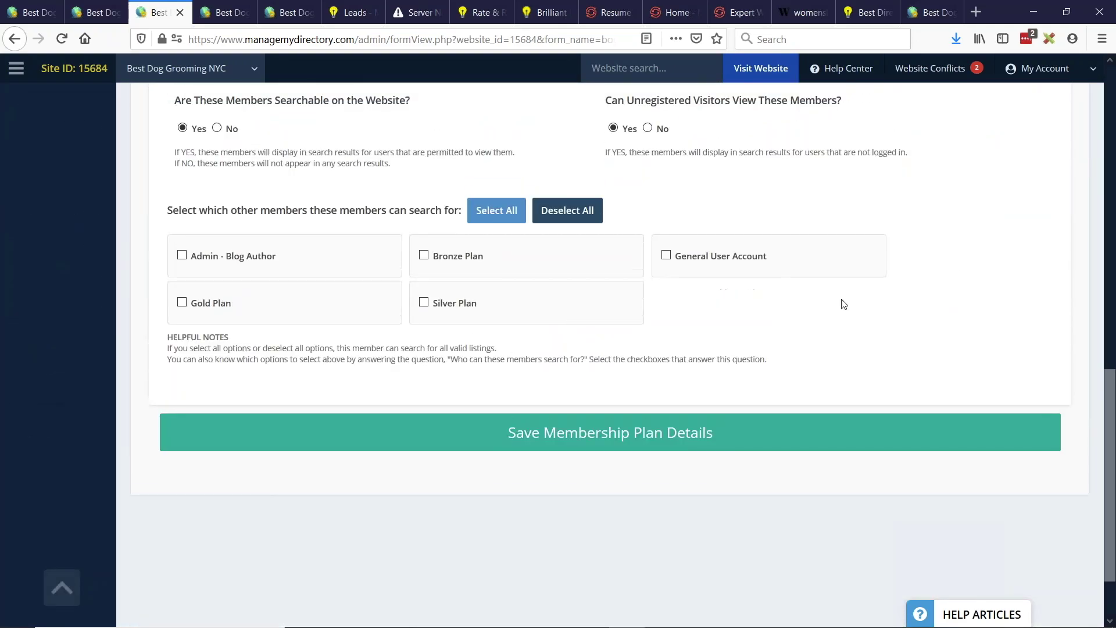
Select Silver Plan, Admin - Blog Author, Bronze Plan, General User Account and Gold Plan as the members that Bronze Plan members can search for.
{"action": "left_click", "coordinate": [461, 459]}
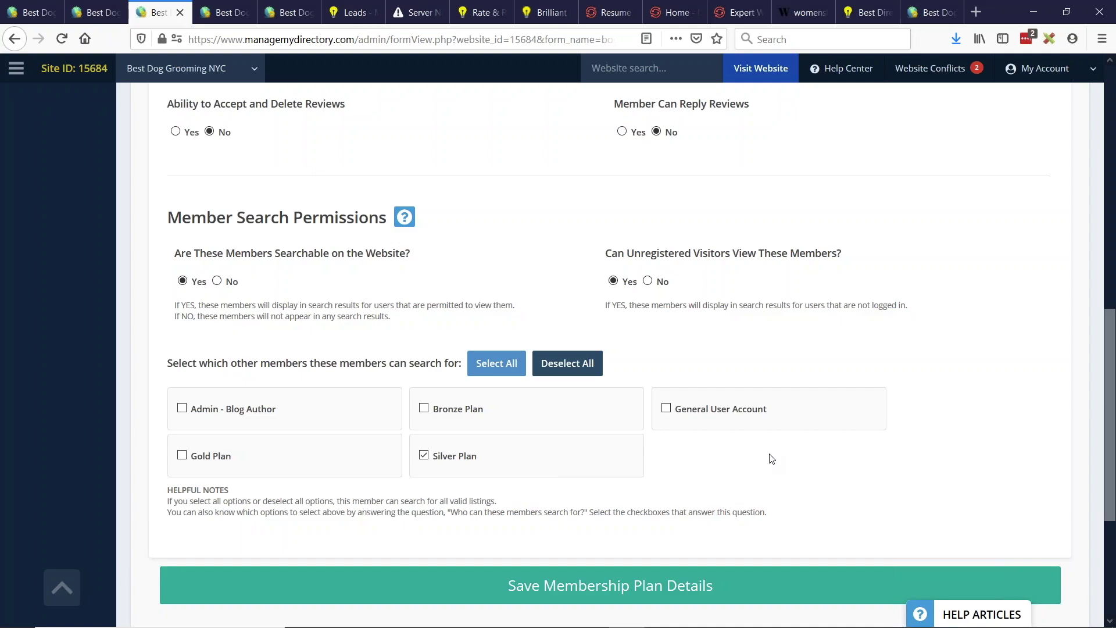
{"action": "left_click", "coordinate": [225, 414]}
{"action": "left_click", "coordinate": [472, 424]}
{"action": "left_click", "coordinate": [725, 419]}
{"action": "left_click", "coordinate": [304, 476]}
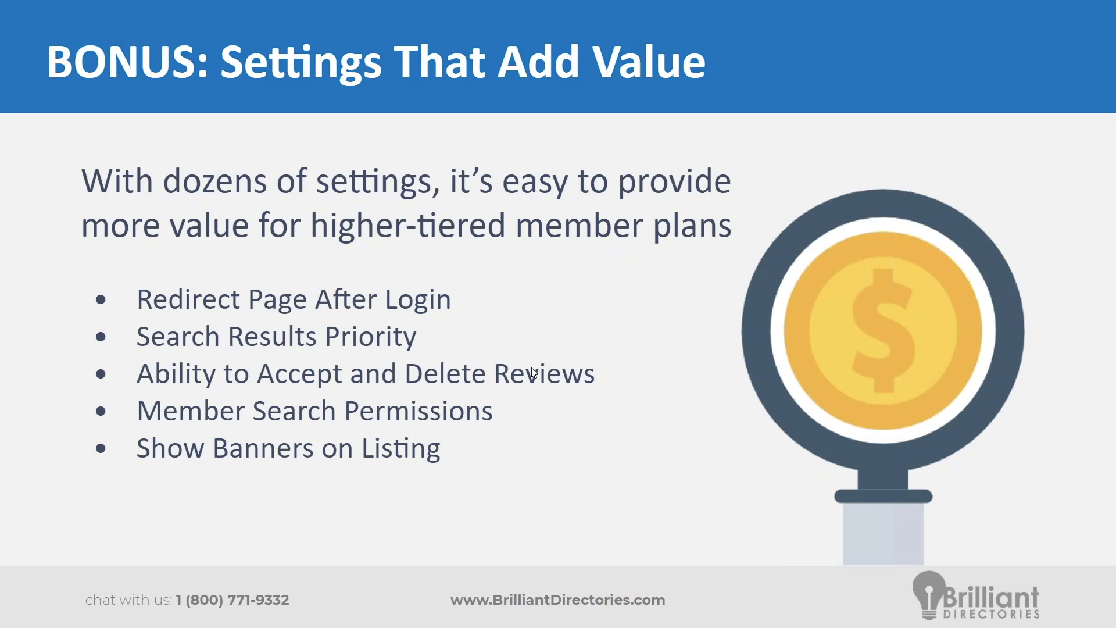
Switch from the slides back to the Bronze Plan and show the Member Profile section of its additional settings.
{"action": "key", "text": "alt+Tab"}
{"action": "scroll", "coordinate": [675, 285], "scroll_direction": "up", "scroll_amount": 6}
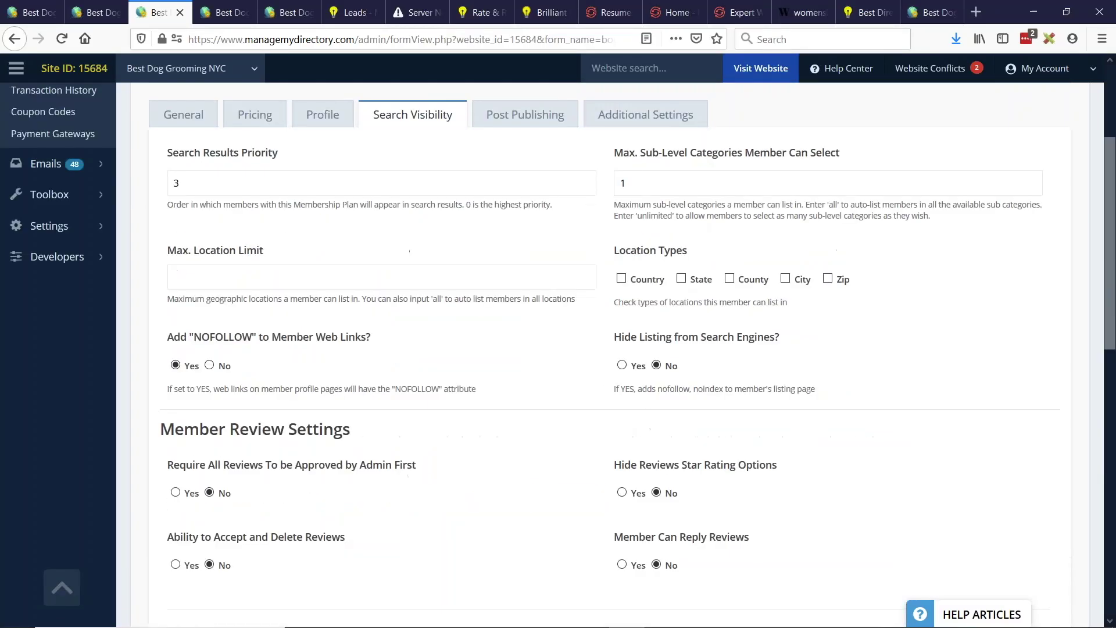
{"action": "scroll", "coordinate": [605, 326], "scroll_direction": "up", "scroll_amount": 3}
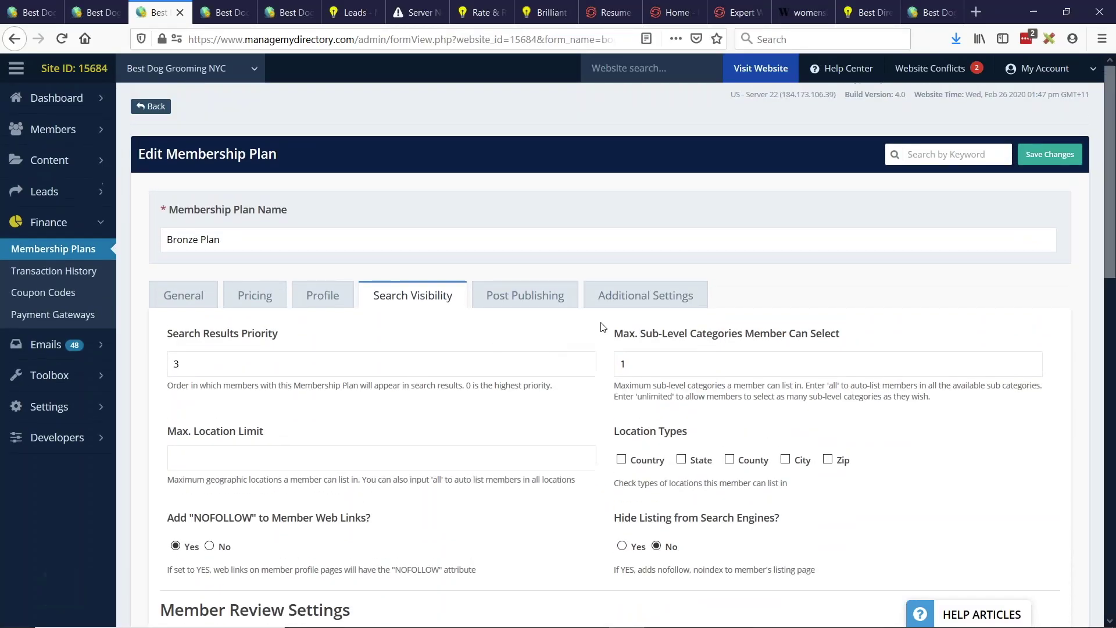
{"action": "left_click", "coordinate": [663, 307]}
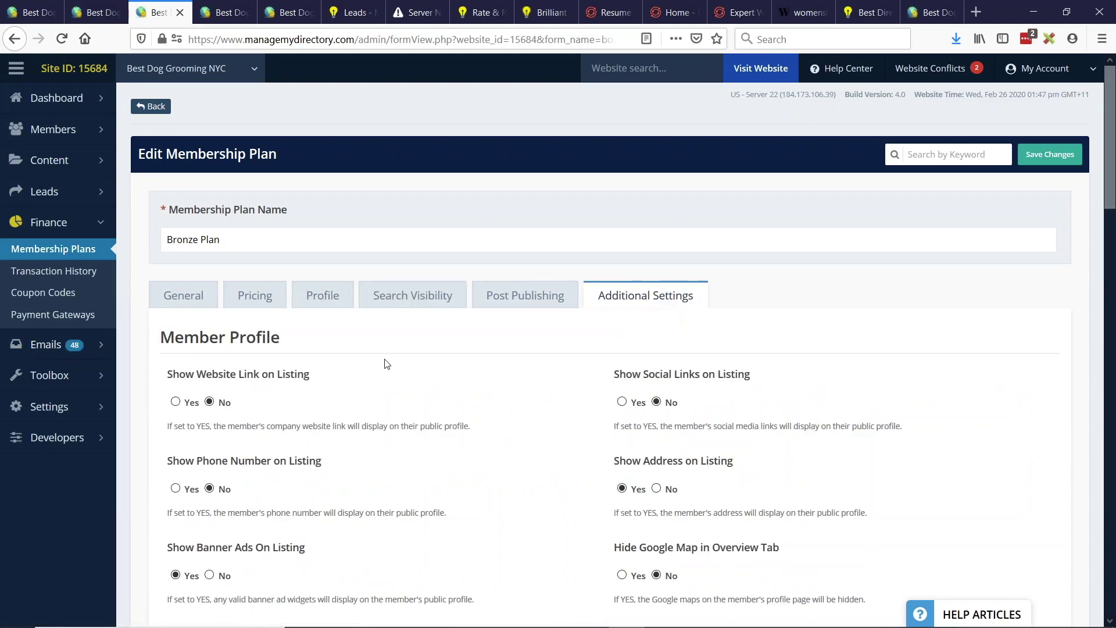
{"action": "scroll", "coordinate": [184, 261], "scroll_direction": "down", "scroll_amount": 1}
{"action": "triple_click", "coordinate": [231, 260]}
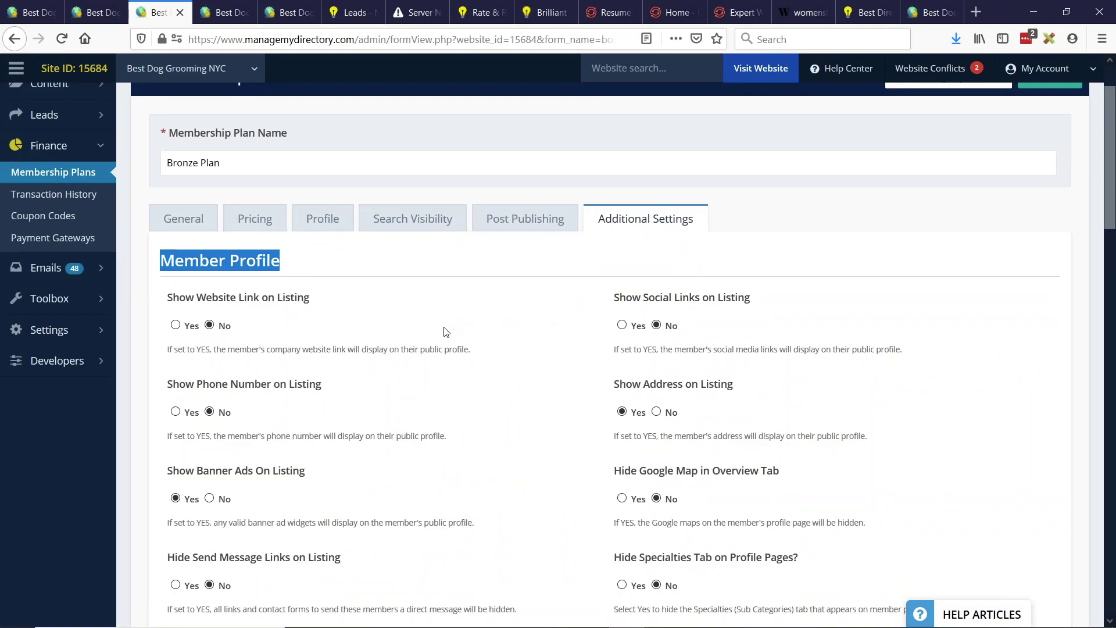
Set Show Banner Ads On Listing to No for the Bronze Plan.
{"action": "scroll", "coordinate": [443, 328], "scroll_direction": "down", "scroll_amount": 2}
{"action": "left_click_drag", "start_coordinate": [167, 317], "coordinate": [314, 316]}
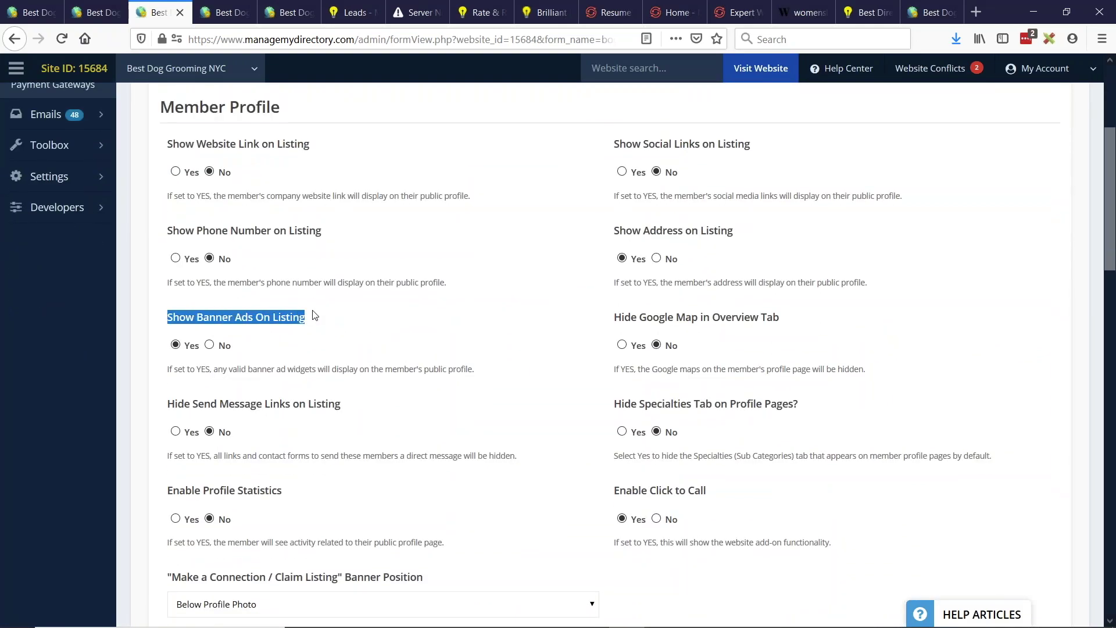
{"action": "left_click", "coordinate": [210, 346]}
{"action": "left_click", "coordinate": [535, 344]}
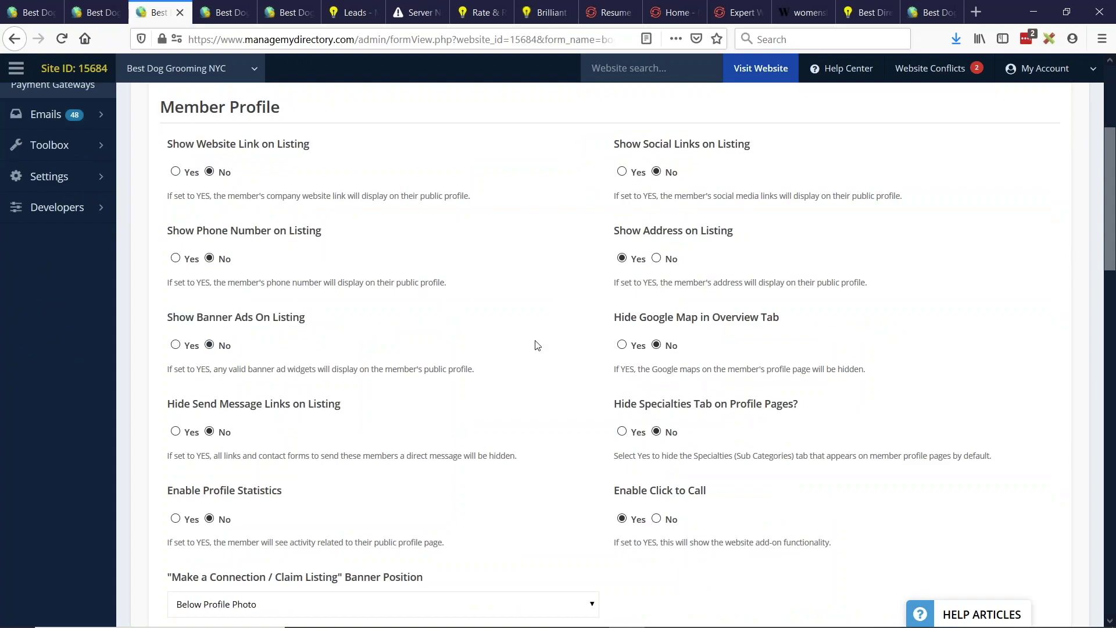
Open the website's design settings.
{"action": "mouse_move", "coordinate": [82, 174]}
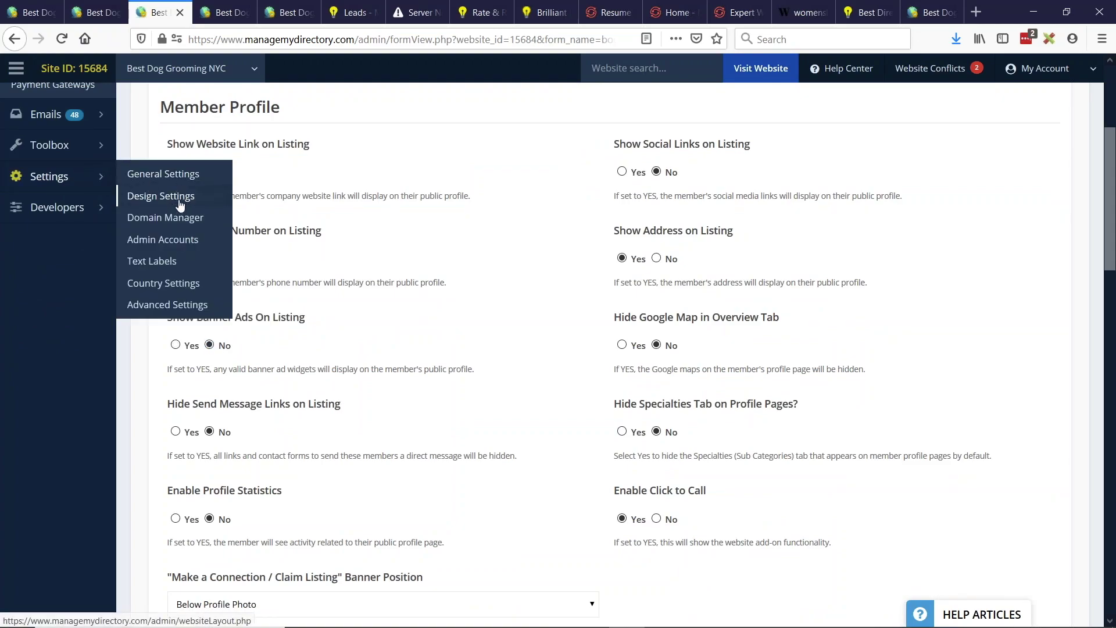